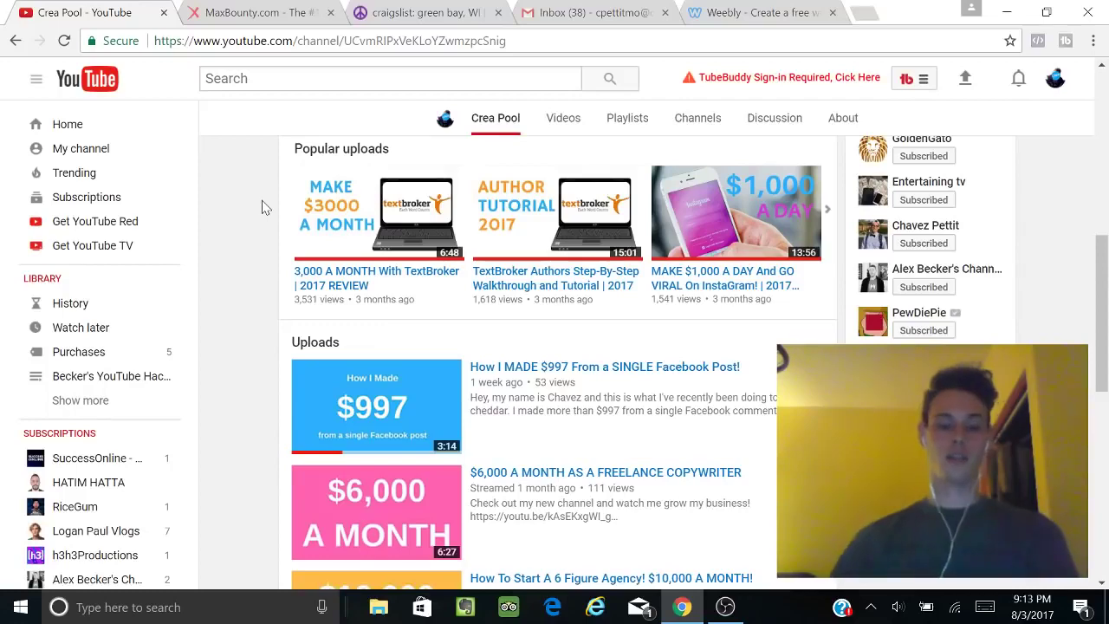
Step: Show MaxBounty's SwagBucks Surveys - Multi Geo campaign at $2.40 per lead
{"action": "left_click", "coordinate": [286, 16]}
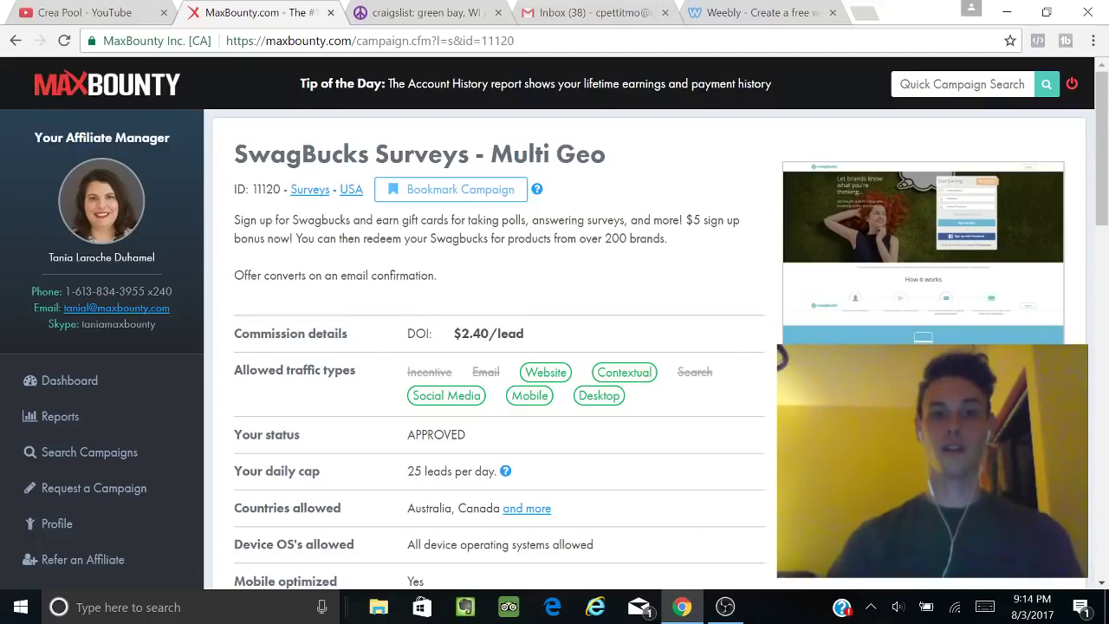
Step: Glance at Craigslist Green Bay and the Gmail inbox, ending on Weebly's Select a Theme page
{"action": "left_click", "coordinate": [439, 15]}
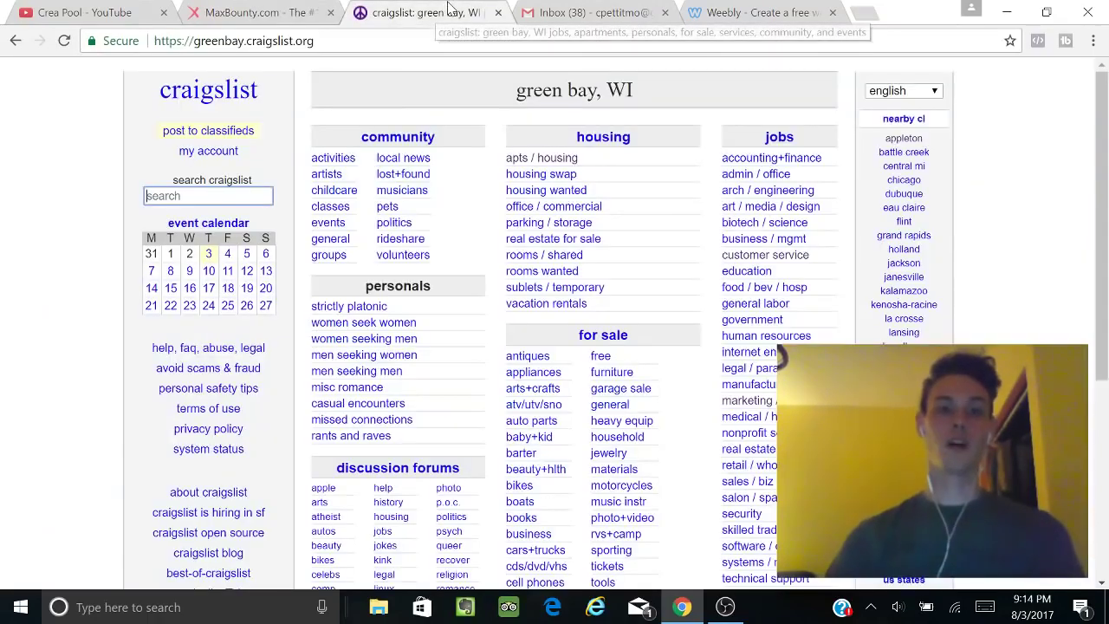
{"action": "left_click", "coordinate": [587, 12]}
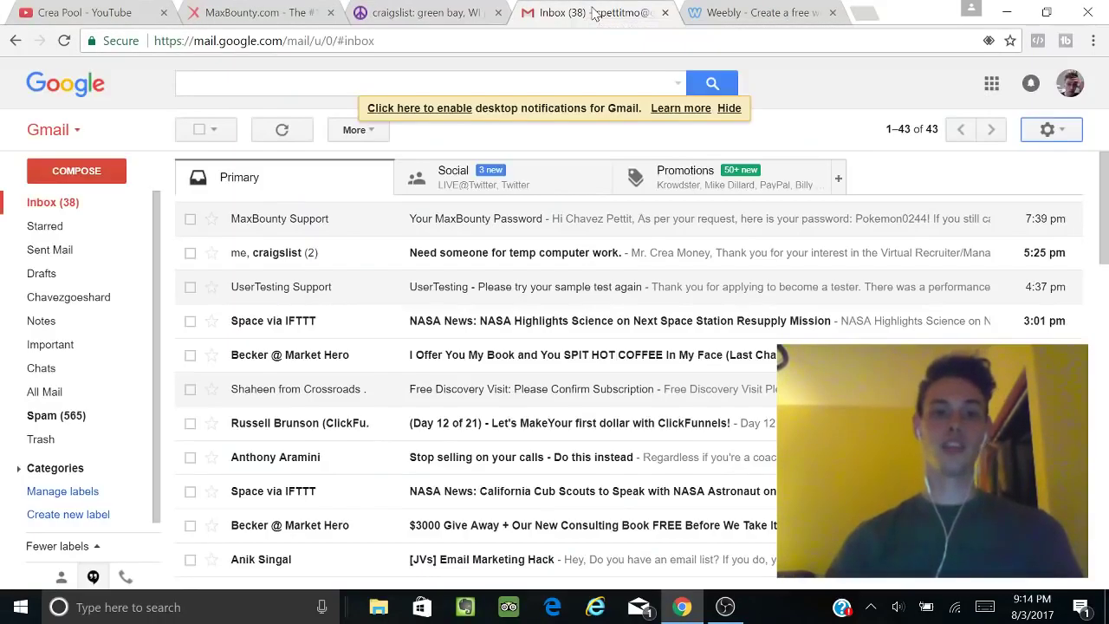
{"action": "left_click", "coordinate": [745, 10]}
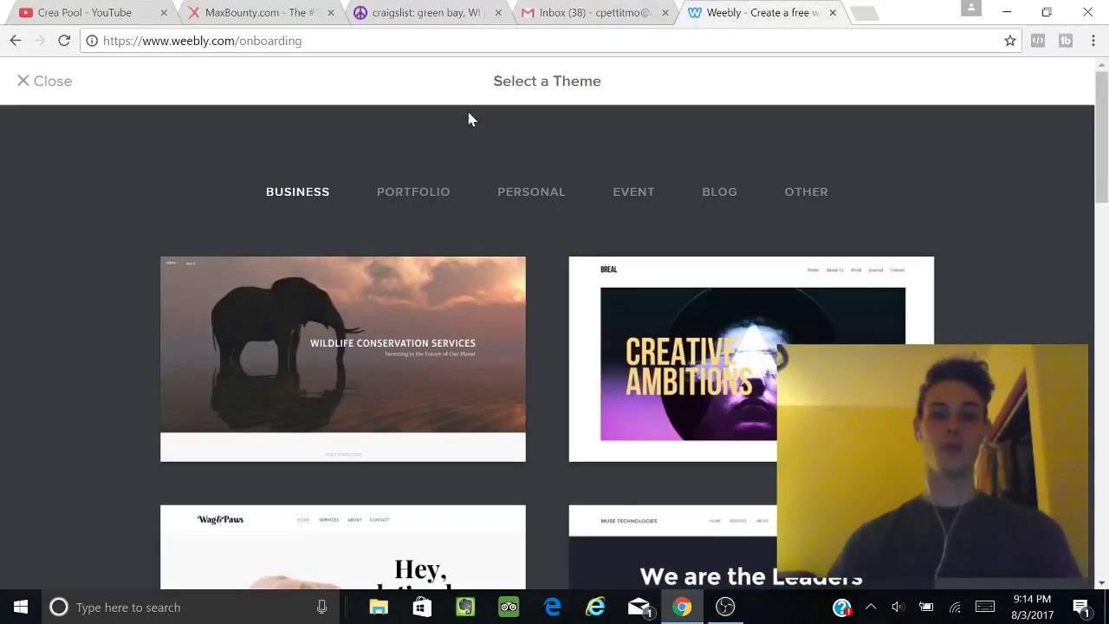
{"action": "scroll", "coordinate": [121, 270], "scroll_direction": "down", "scroll_amount": 3}
{"action": "scroll", "coordinate": [120, 269], "scroll_direction": "up", "scroll_amount": 3}
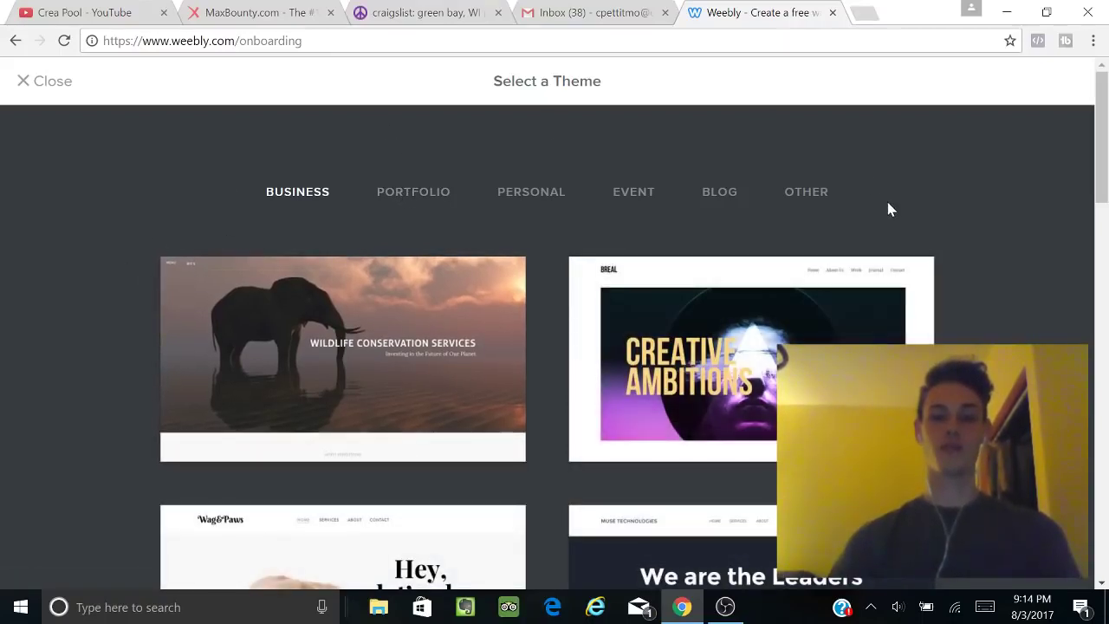
Step: Review the SwagBucks campaign's $2.40/lead payout, 25-lead daily cap, traffic types and server-to-server tracking
{"action": "left_click", "coordinate": [282, 12]}
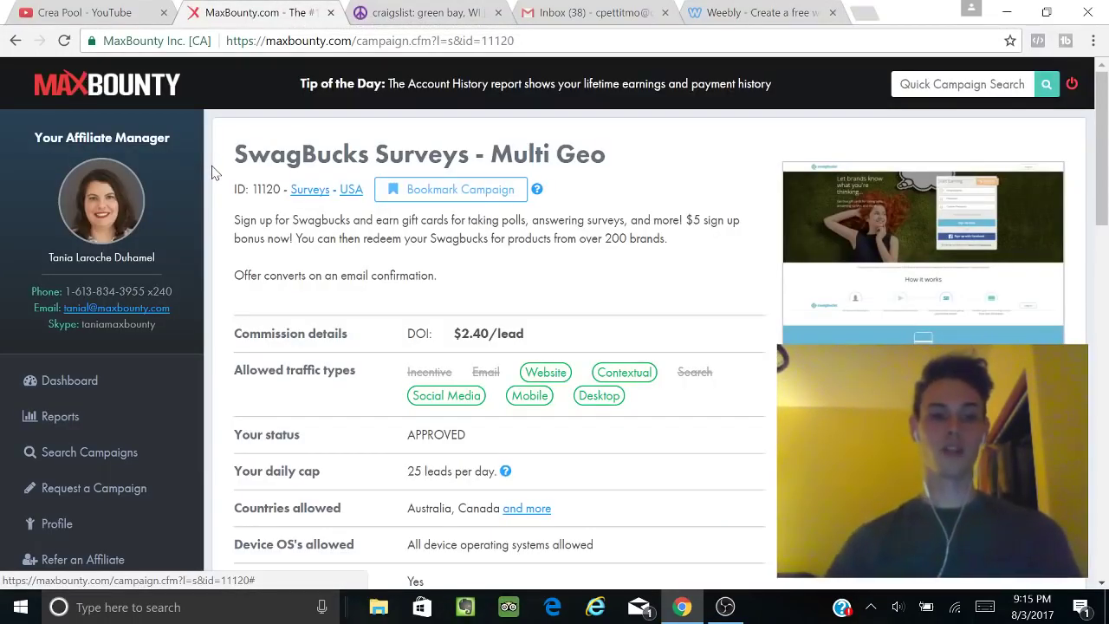
{"action": "scroll", "coordinate": [221, 182], "scroll_direction": "down", "scroll_amount": 4}
{"action": "scroll", "coordinate": [227, 221], "scroll_direction": "up", "scroll_amount": 1}
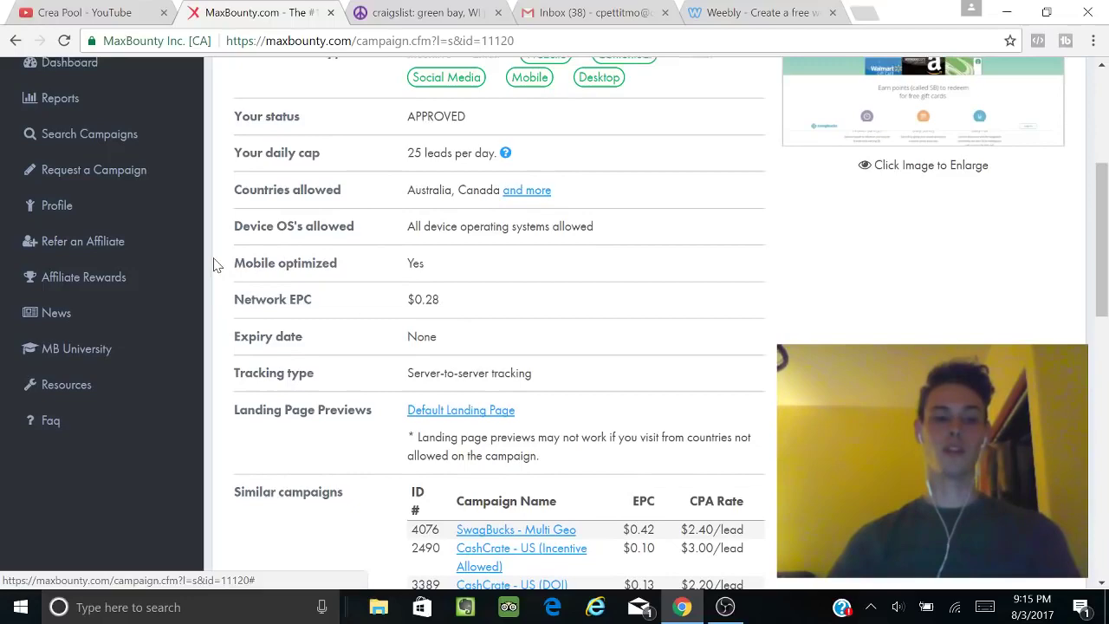
{"action": "scroll", "coordinate": [216, 267], "scroll_direction": "up", "scroll_amount": 1}
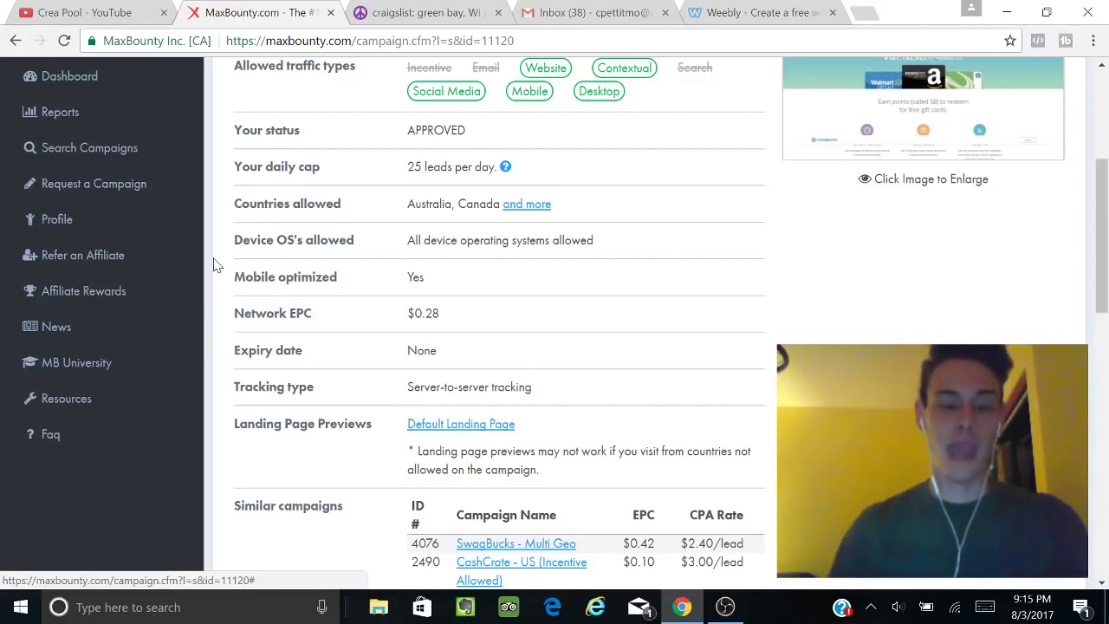
{"action": "scroll", "coordinate": [216, 267], "scroll_direction": "up", "scroll_amount": 2}
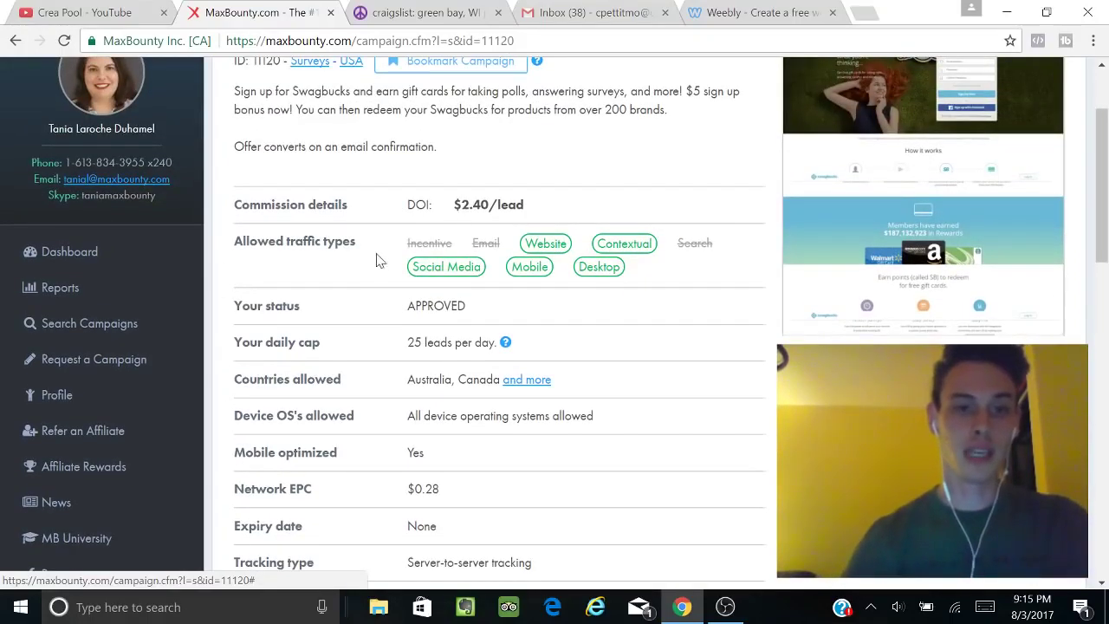
{"action": "scroll", "coordinate": [386, 381], "scroll_direction": "down", "scroll_amount": 2}
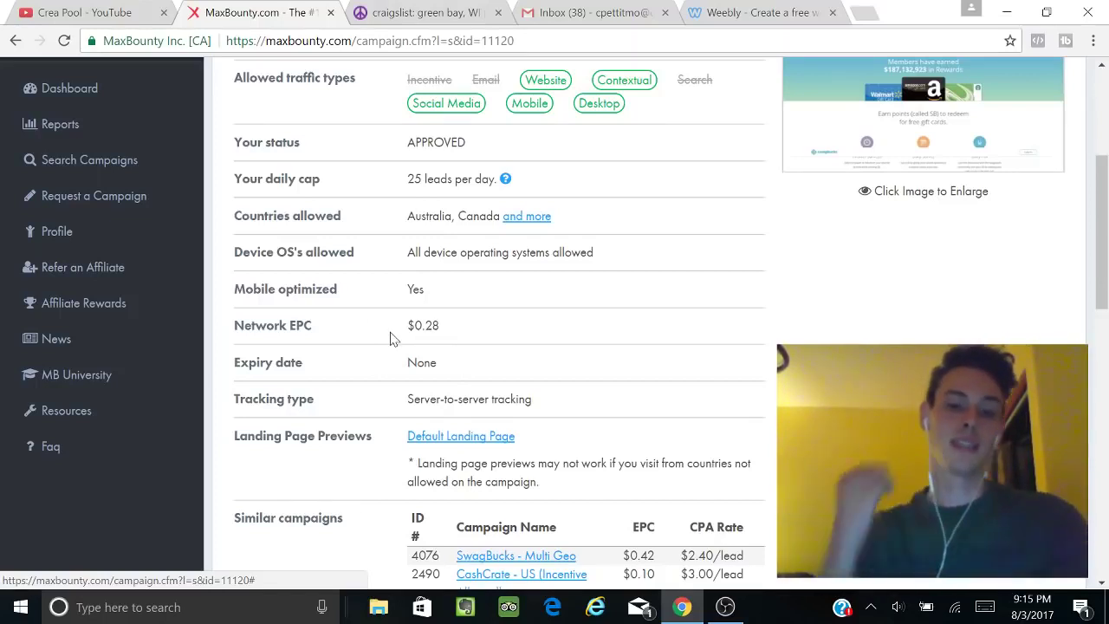
{"action": "scroll", "coordinate": [390, 338], "scroll_direction": "up", "scroll_amount": 3}
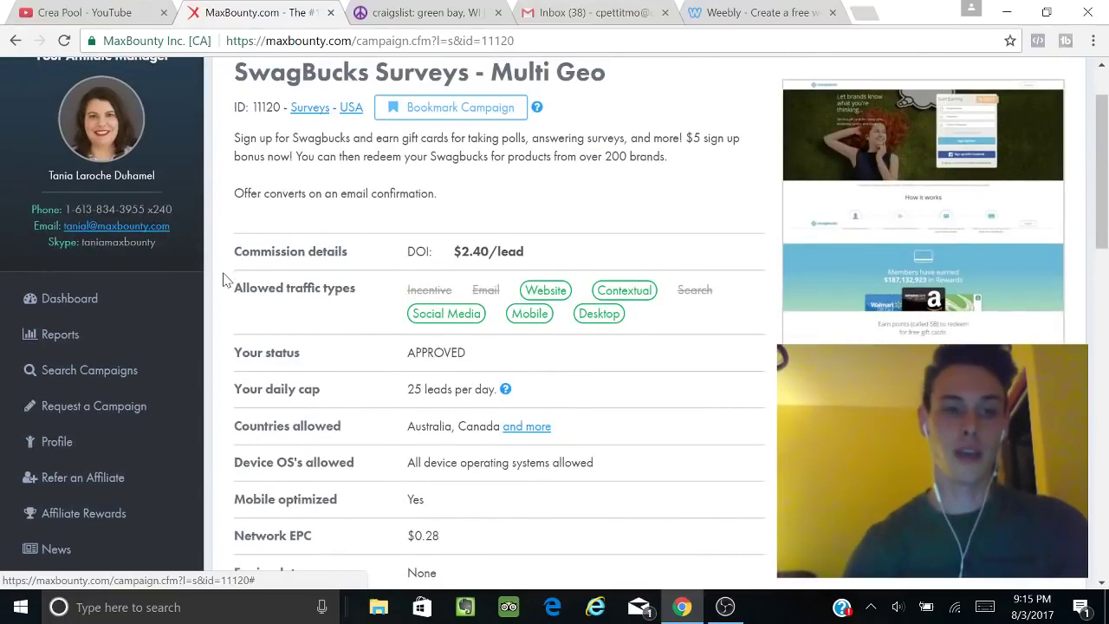
{"action": "scroll", "coordinate": [219, 277], "scroll_direction": "down", "scroll_amount": 1}
{"action": "scroll", "coordinate": [225, 280], "scroll_direction": "up", "scroll_amount": 2}
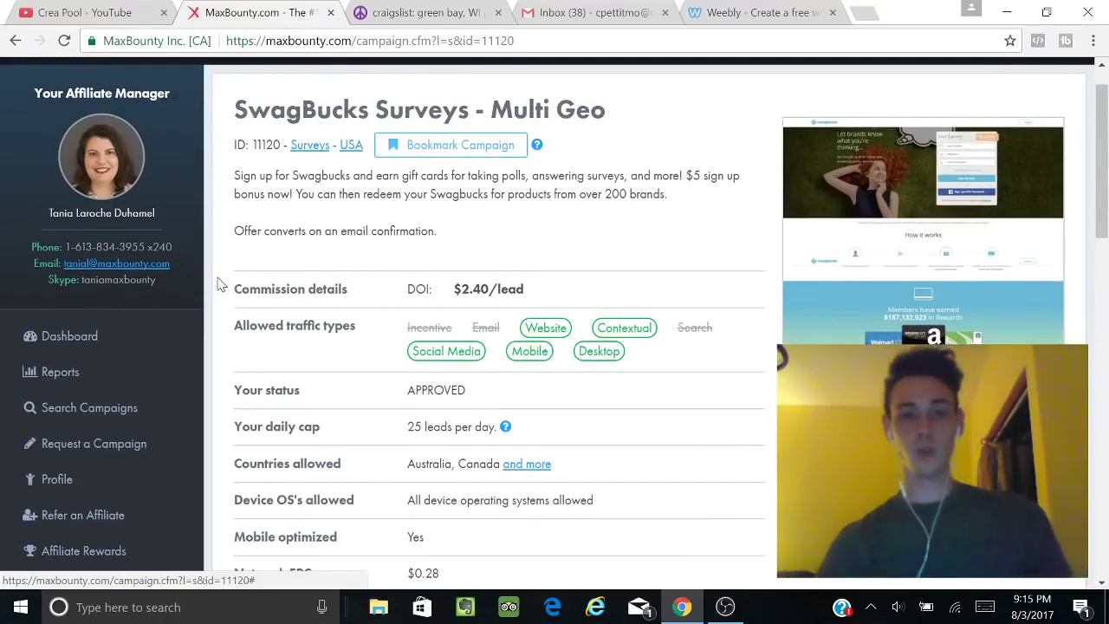
{"action": "scroll", "coordinate": [219, 285], "scroll_direction": "down", "scroll_amount": 4}
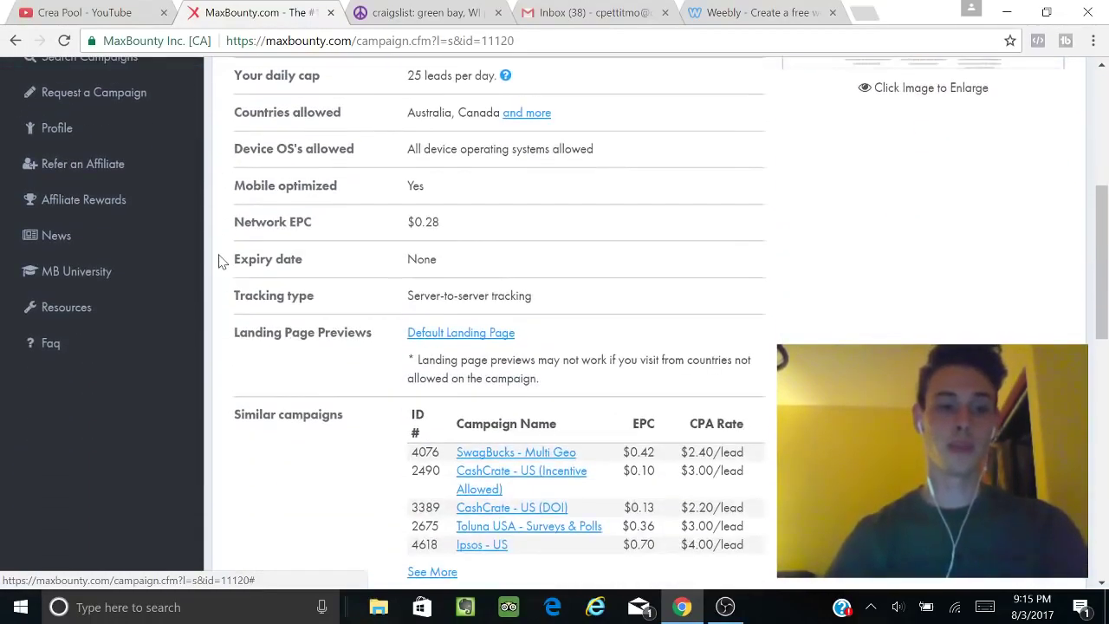
{"action": "scroll", "coordinate": [219, 260], "scroll_direction": "down", "scroll_amount": 7}
{"action": "scroll", "coordinate": [219, 259], "scroll_direction": "up", "scroll_amount": 10}
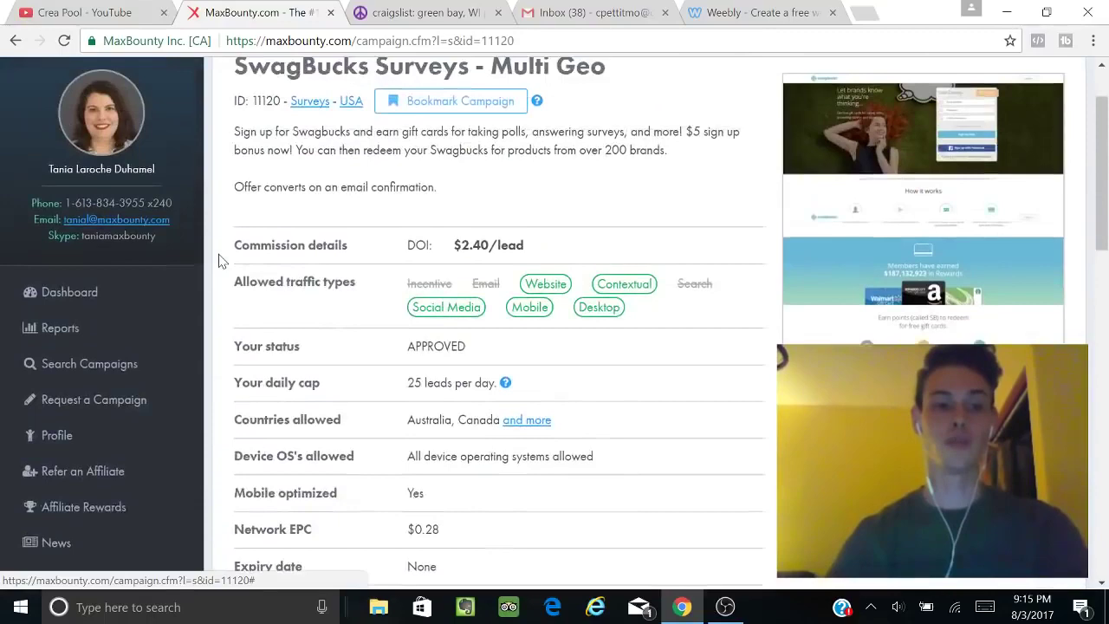
{"action": "scroll", "coordinate": [220, 260], "scroll_direction": "down", "scroll_amount": 13}
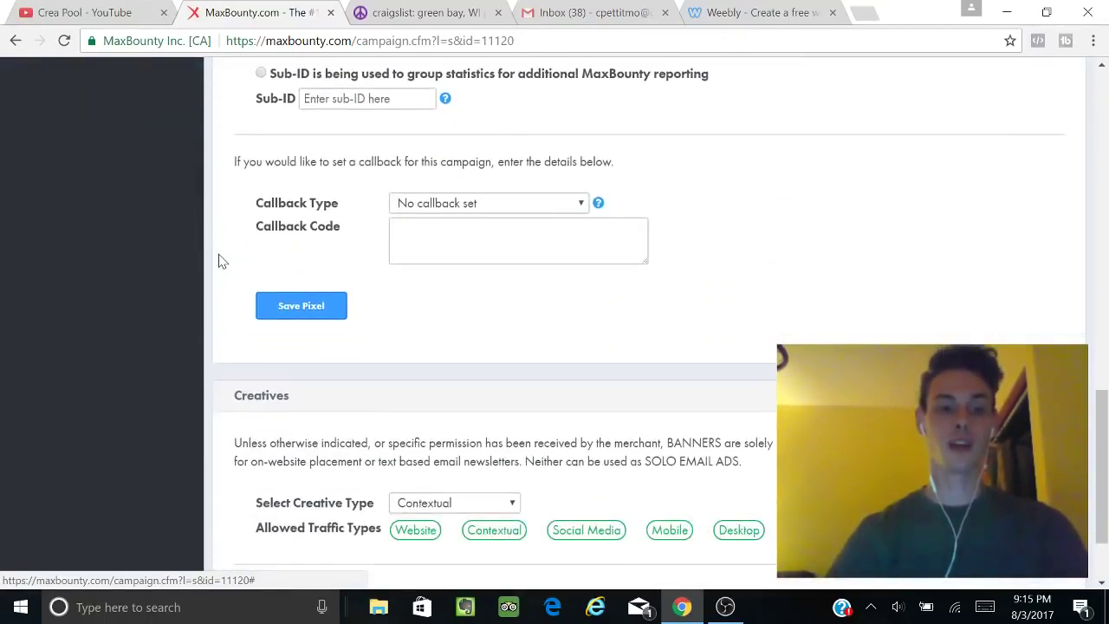
{"action": "scroll", "coordinate": [219, 260], "scroll_direction": "down", "scroll_amount": 1}
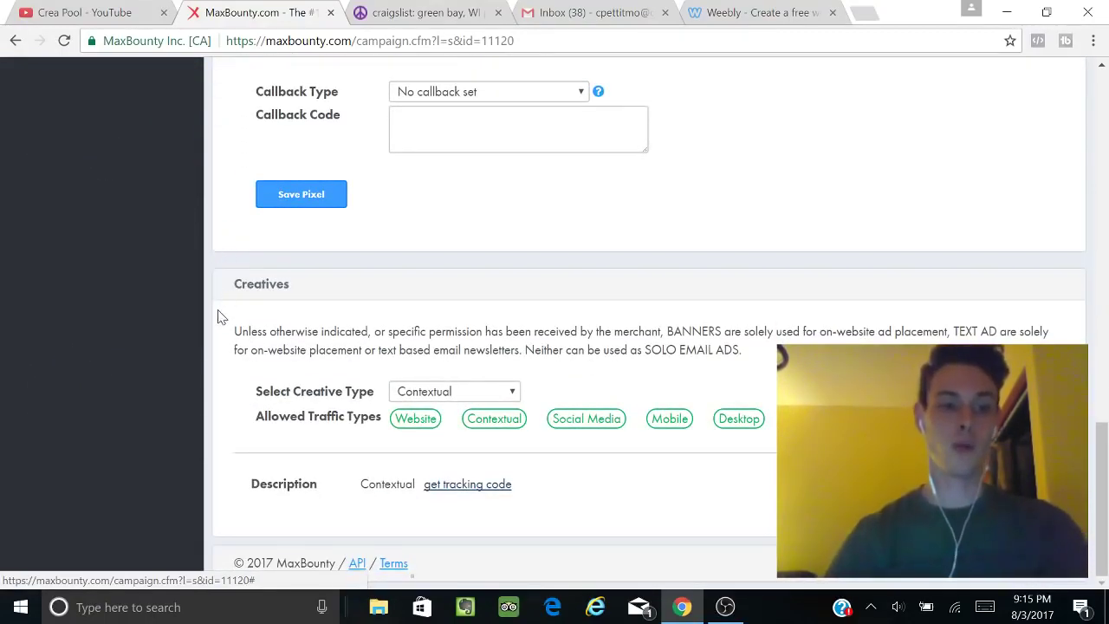
{"action": "left_click_drag", "start_coordinate": [219, 317], "coordinate": [583, 397]}
{"action": "left_click", "coordinate": [583, 397]}
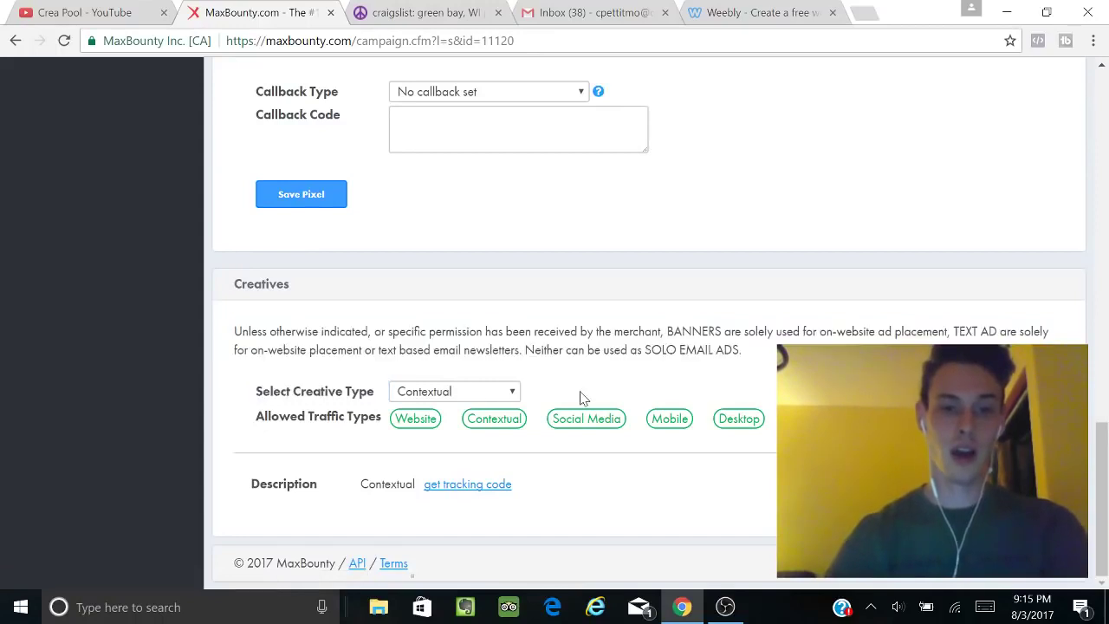
{"action": "left_click", "coordinate": [513, 394]}
{"action": "left_click", "coordinate": [517, 394]}
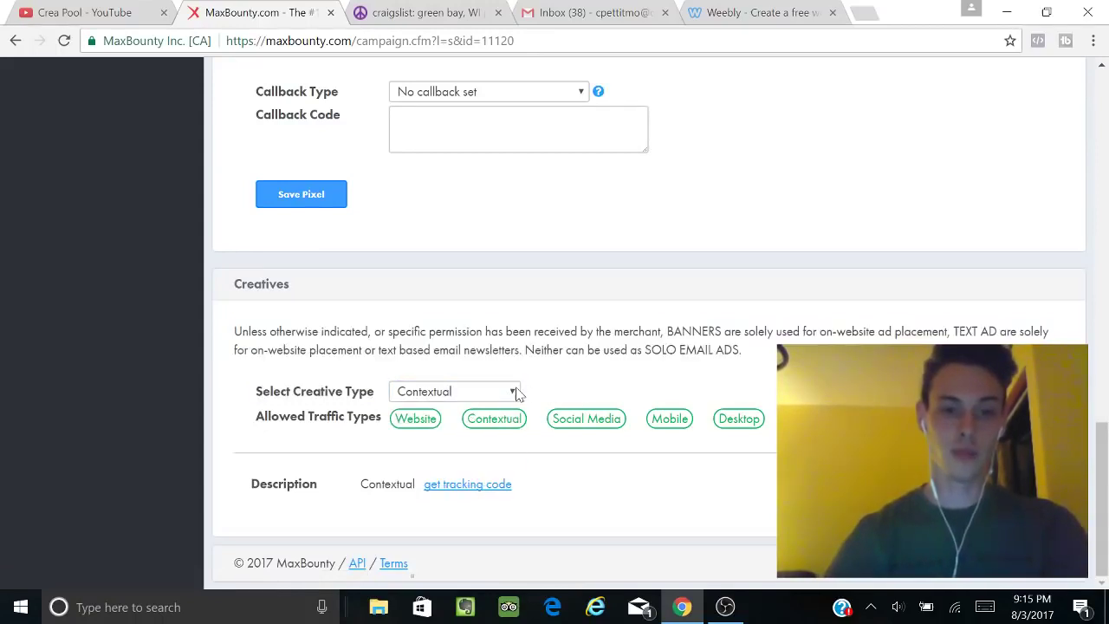
{"action": "left_click", "coordinate": [517, 395]}
{"action": "left_click", "coordinate": [478, 392]}
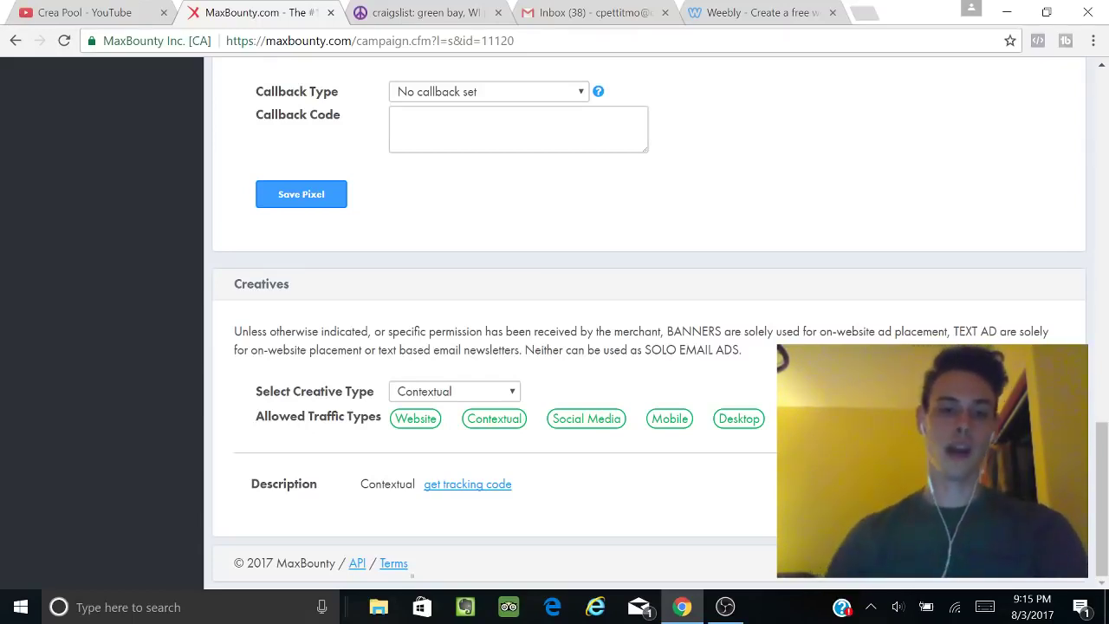
{"action": "left_click", "coordinate": [510, 390]}
{"action": "left_click", "coordinate": [469, 470]}
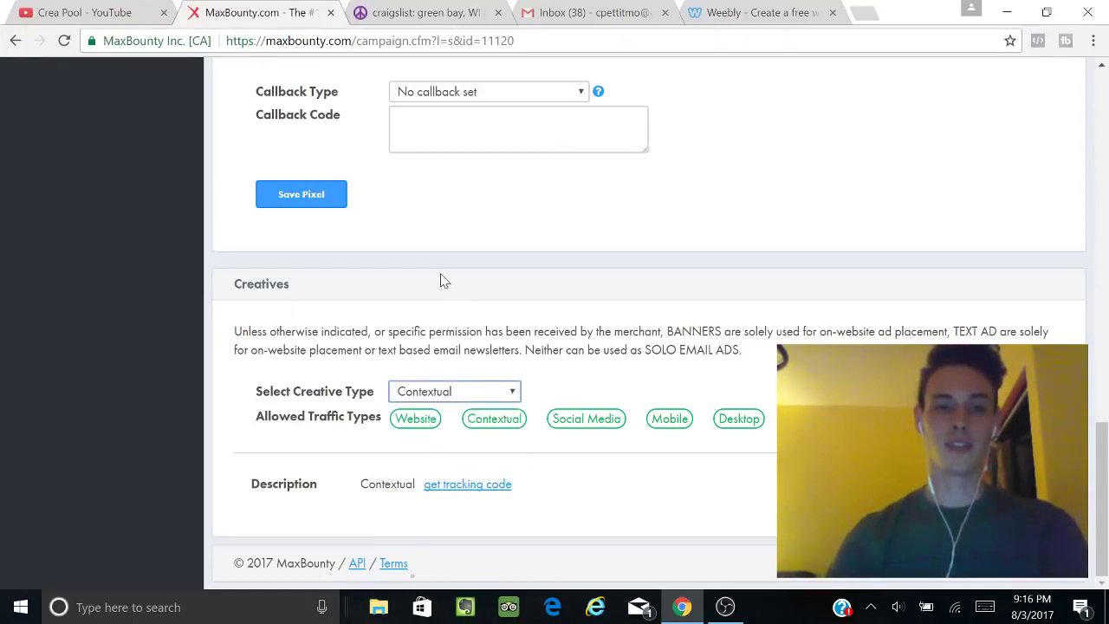
Step: Browse Weebly's Personal, Portfolio and Blog theme categories
{"action": "left_click", "coordinate": [743, 12]}
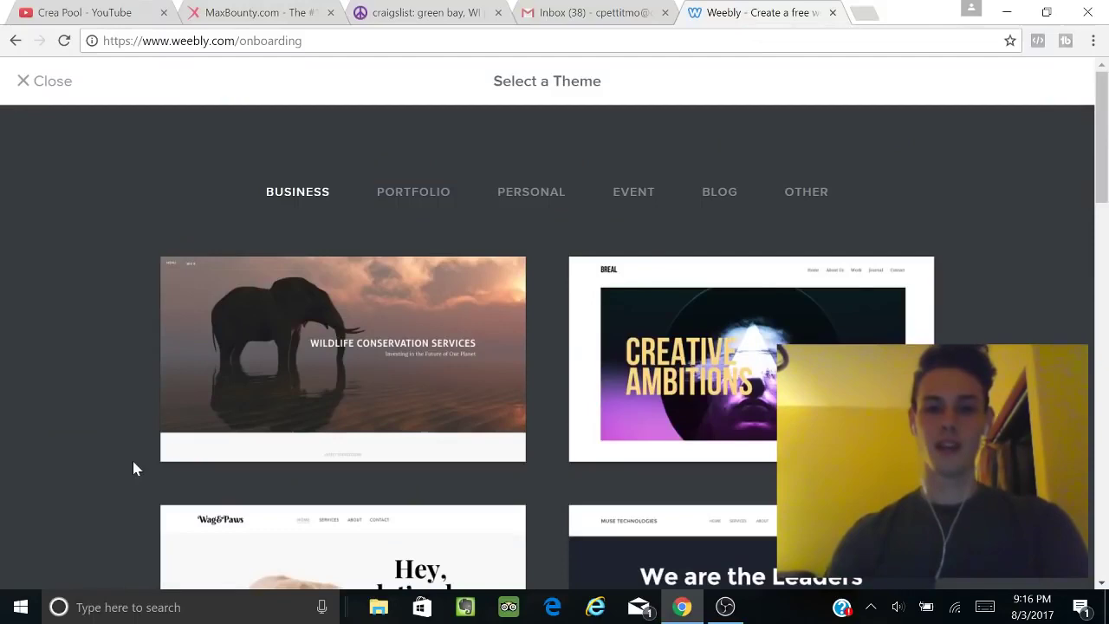
{"action": "left_click", "coordinate": [541, 195]}
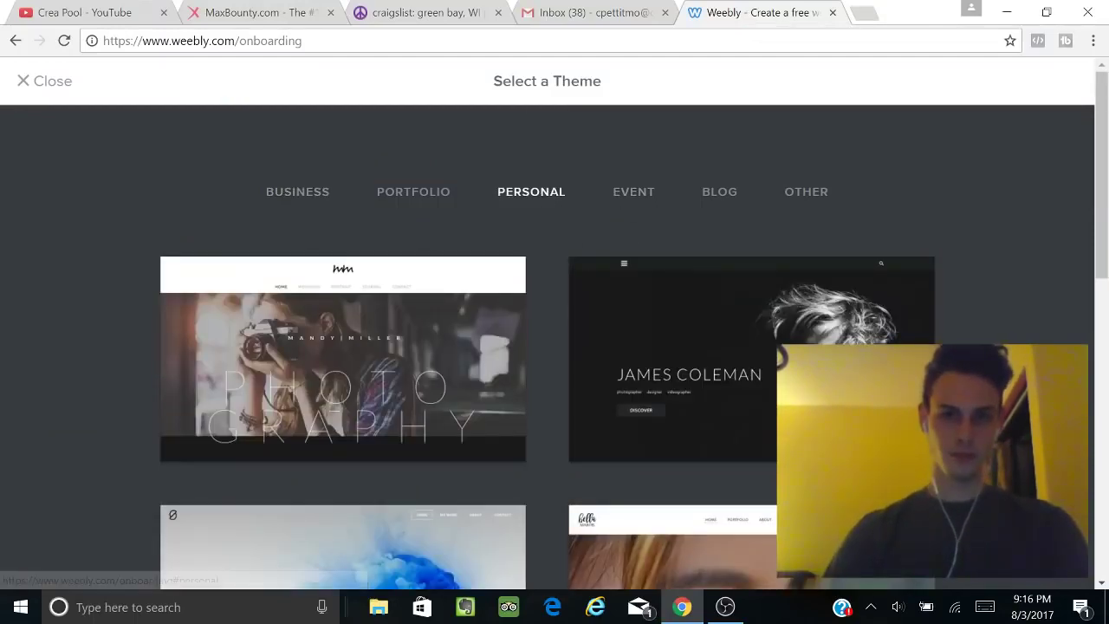
{"action": "left_click", "coordinate": [413, 194]}
{"action": "left_click", "coordinate": [720, 193]}
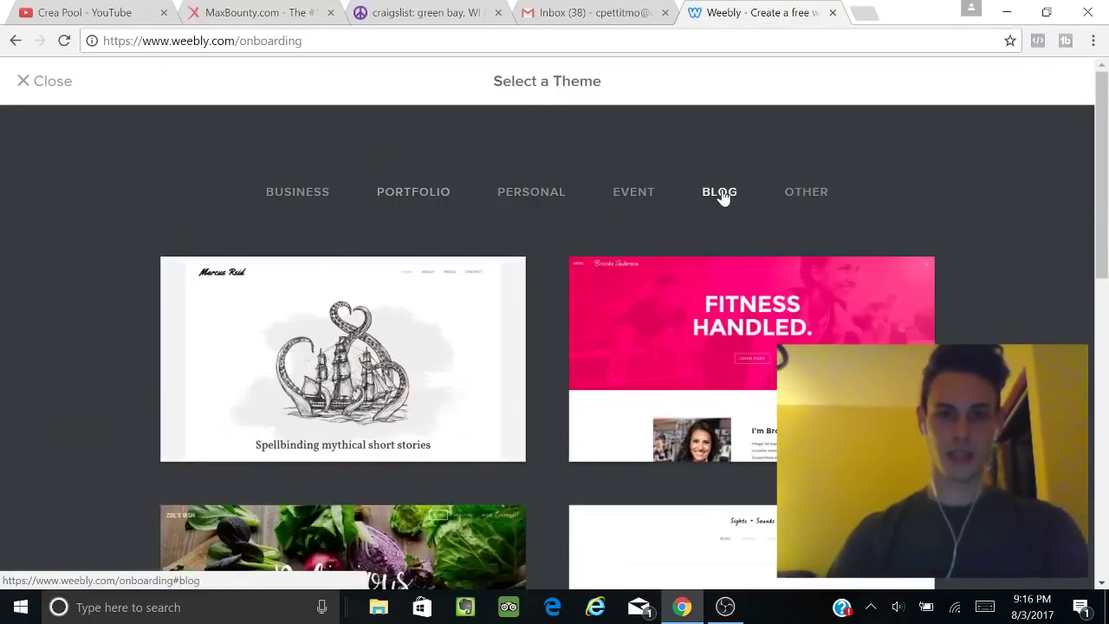
{"action": "scroll", "coordinate": [549, 321], "scroll_direction": "down", "scroll_amount": 3}
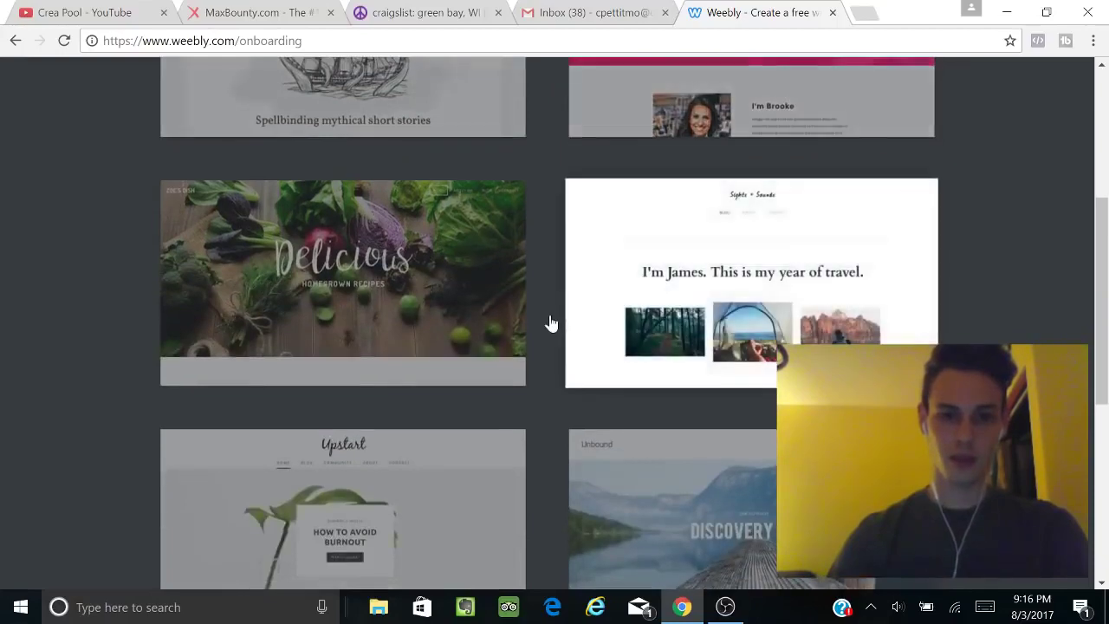
{"action": "scroll", "coordinate": [551, 323], "scroll_direction": "down", "scroll_amount": 4}
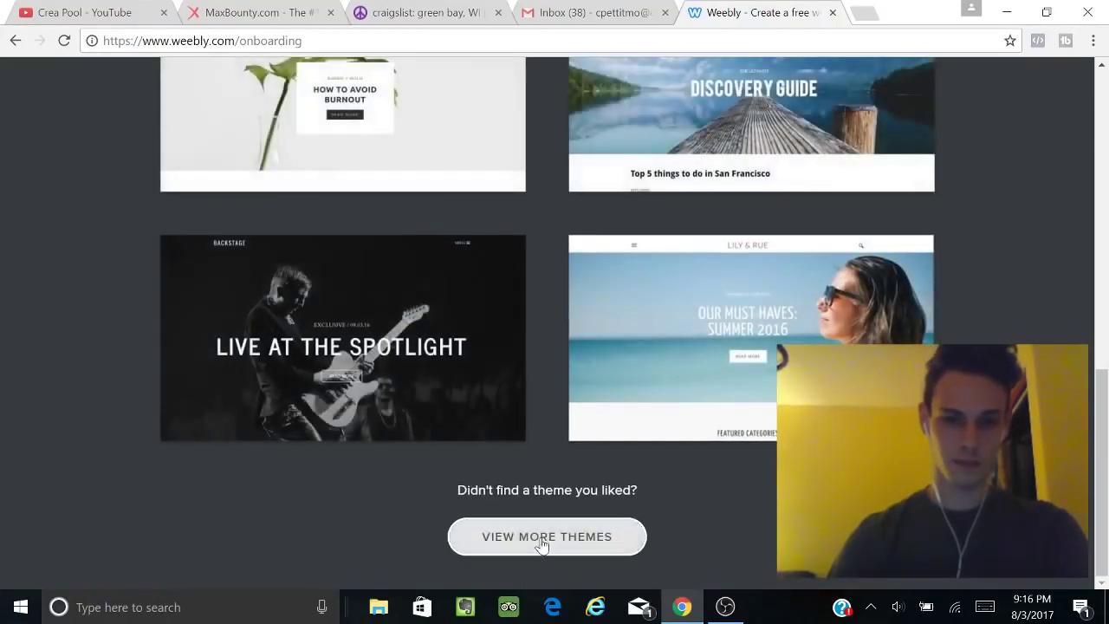
Step: Load more themes and scroll the expanded list to Modus Operandi
{"action": "left_click", "coordinate": [540, 539]}
{"action": "scroll", "coordinate": [525, 460], "scroll_direction": "down", "scroll_amount": 10}
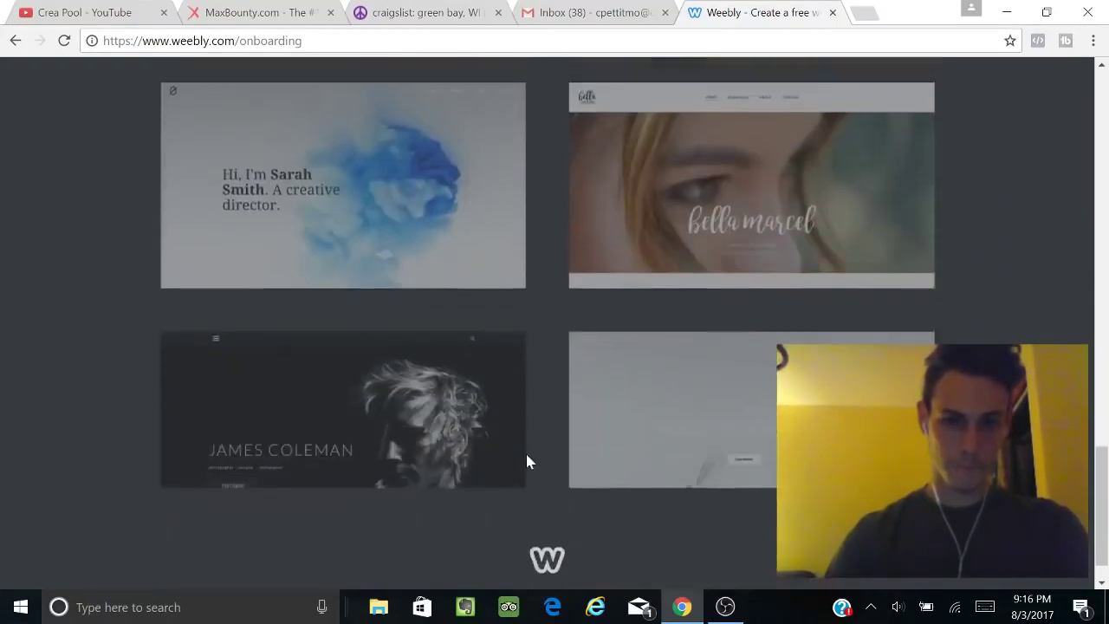
{"action": "scroll", "coordinate": [527, 461], "scroll_direction": "down", "scroll_amount": 10}
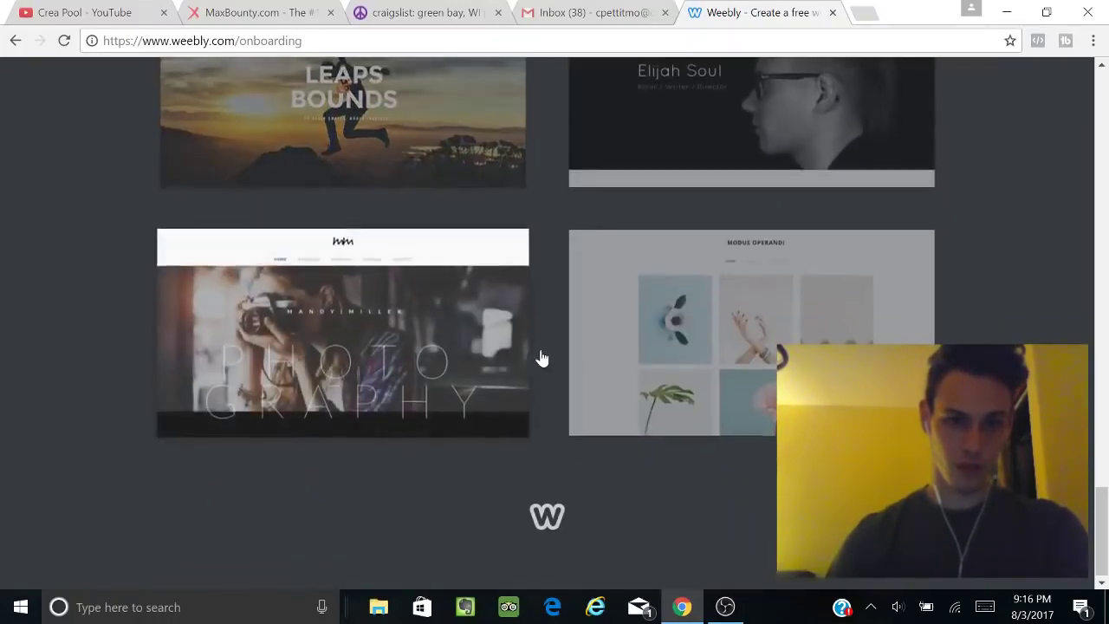
{"action": "scroll", "coordinate": [540, 356], "scroll_direction": "up", "scroll_amount": 2}
{"action": "scroll", "coordinate": [638, 337], "scroll_direction": "down", "scroll_amount": 2}
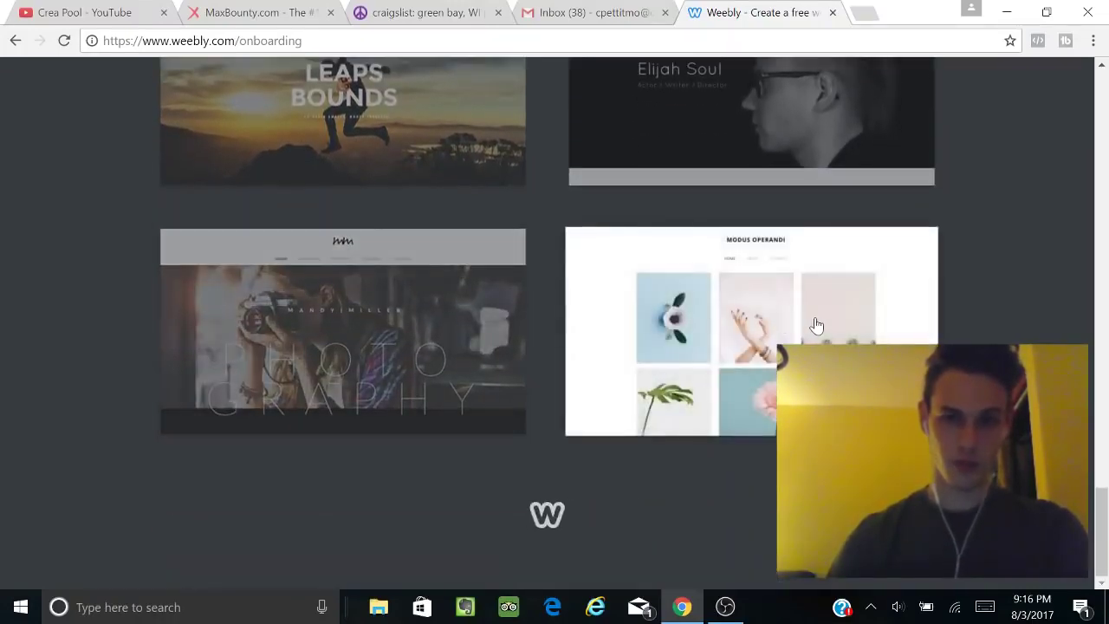
{"action": "scroll", "coordinate": [817, 323], "scroll_direction": "up", "scroll_amount": 7}
{"action": "scroll", "coordinate": [817, 323], "scroll_direction": "down", "scroll_amount": 1}
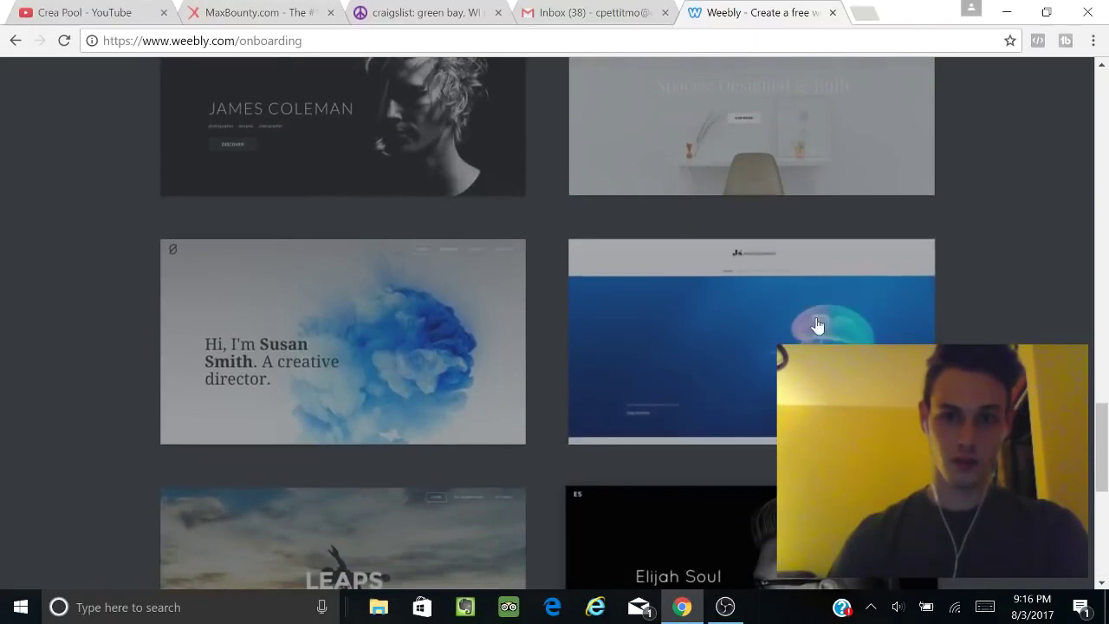
{"action": "scroll", "coordinate": [776, 351], "scroll_direction": "down", "scroll_amount": 6}
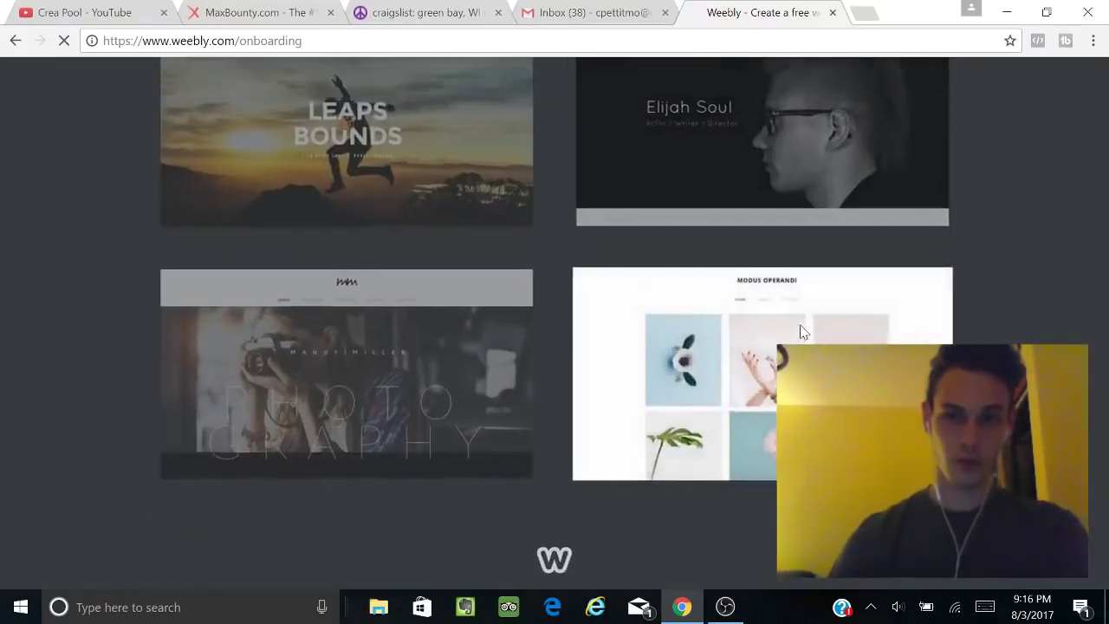
Step: Preview the Modus Operandi theme and start a site from it
{"action": "left_click", "coordinate": [801, 332]}
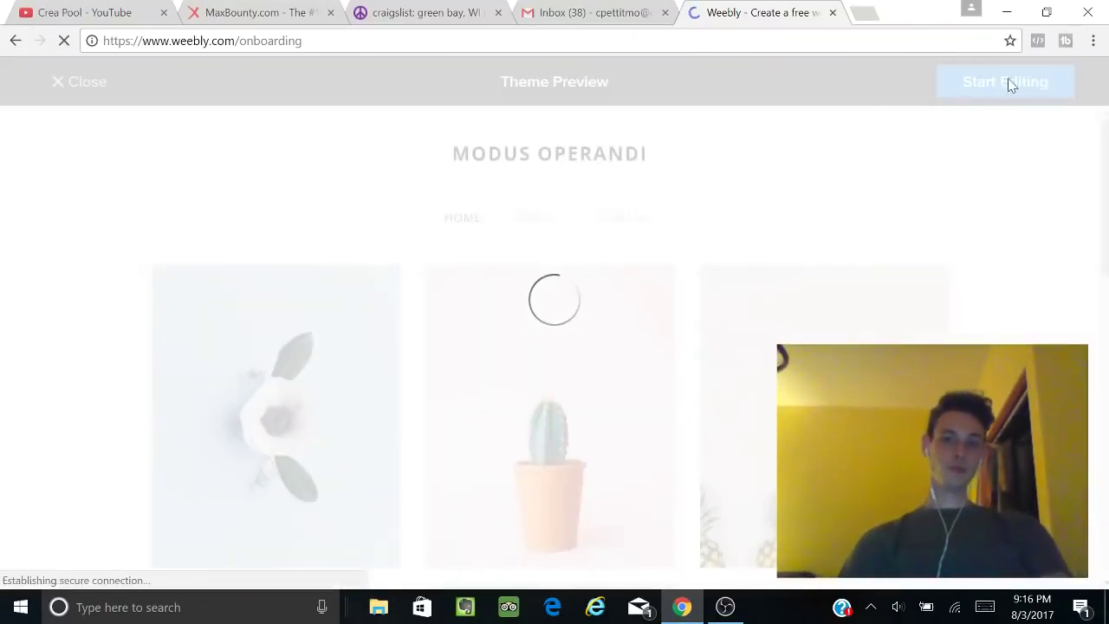
{"action": "scroll", "coordinate": [716, 384], "scroll_direction": "down", "scroll_amount": 10}
{"action": "scroll", "coordinate": [715, 384], "scroll_direction": "up", "scroll_amount": 10}
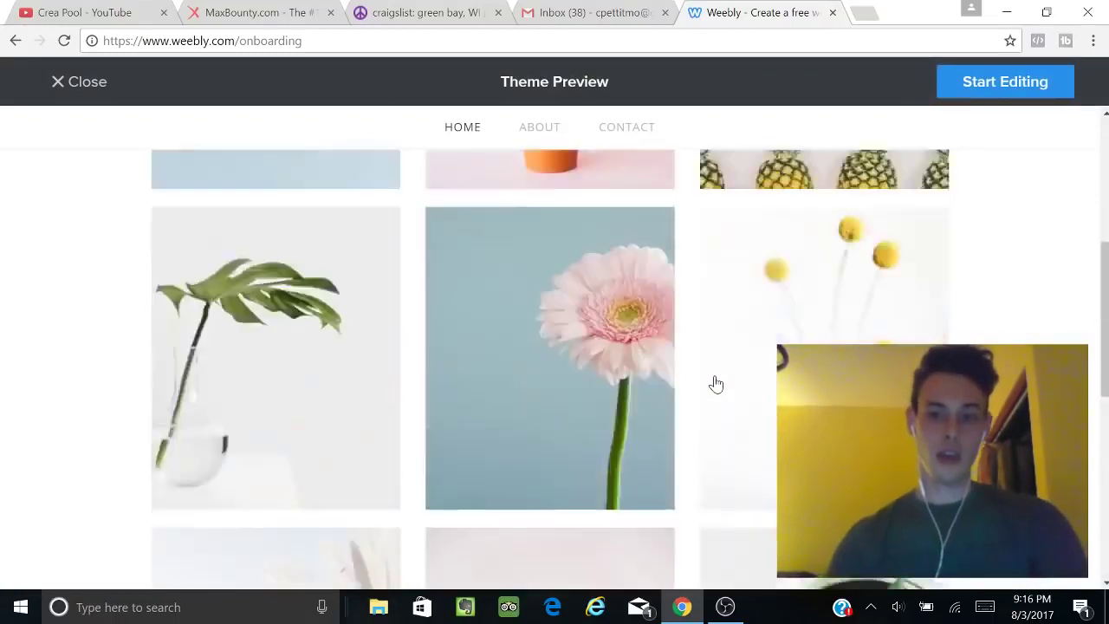
{"action": "left_click", "coordinate": [983, 84]}
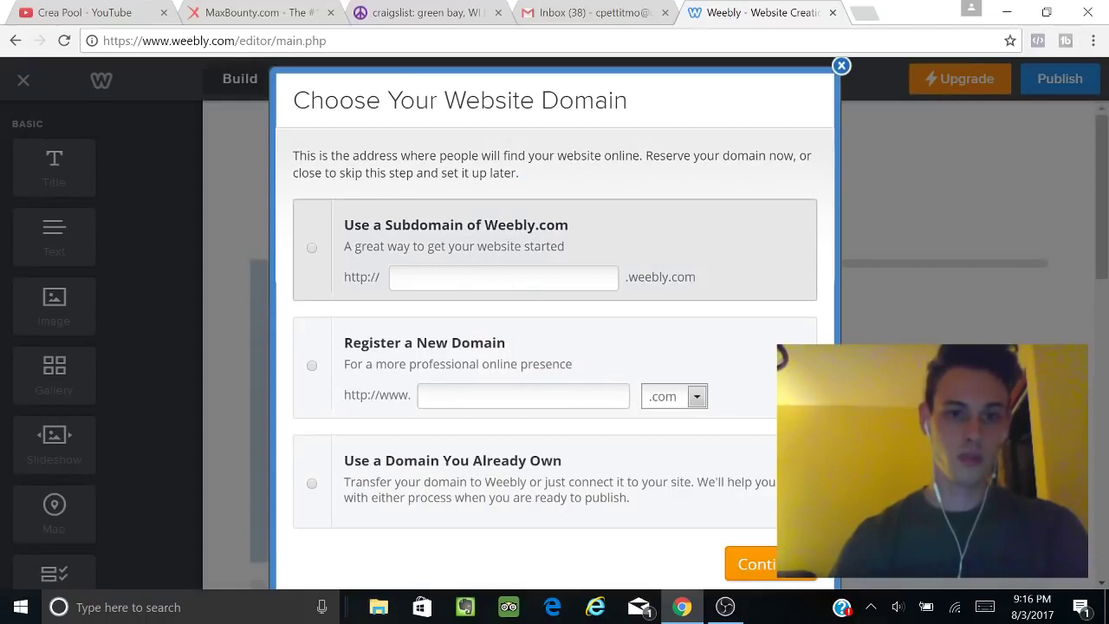
Step: Claim the free subdomain swagsurveys.weebly.com and continue into the editor
{"action": "left_click", "coordinate": [503, 278]}
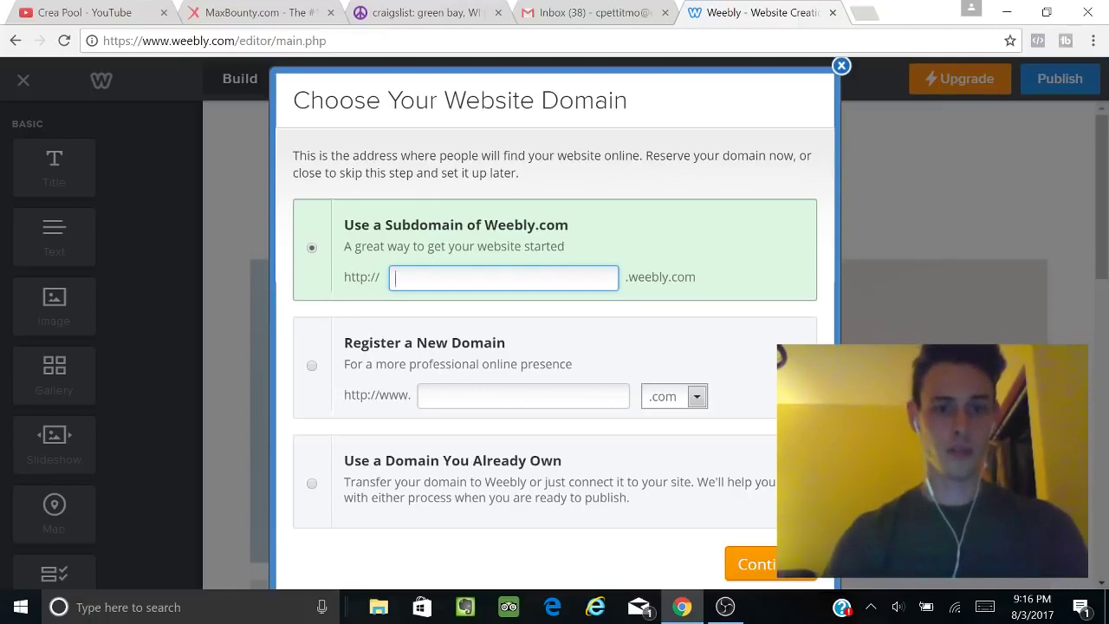
{"action": "left_click", "coordinate": [296, 22]}
{"action": "scroll", "coordinate": [354, 201], "scroll_direction": "up", "scroll_amount": 15}
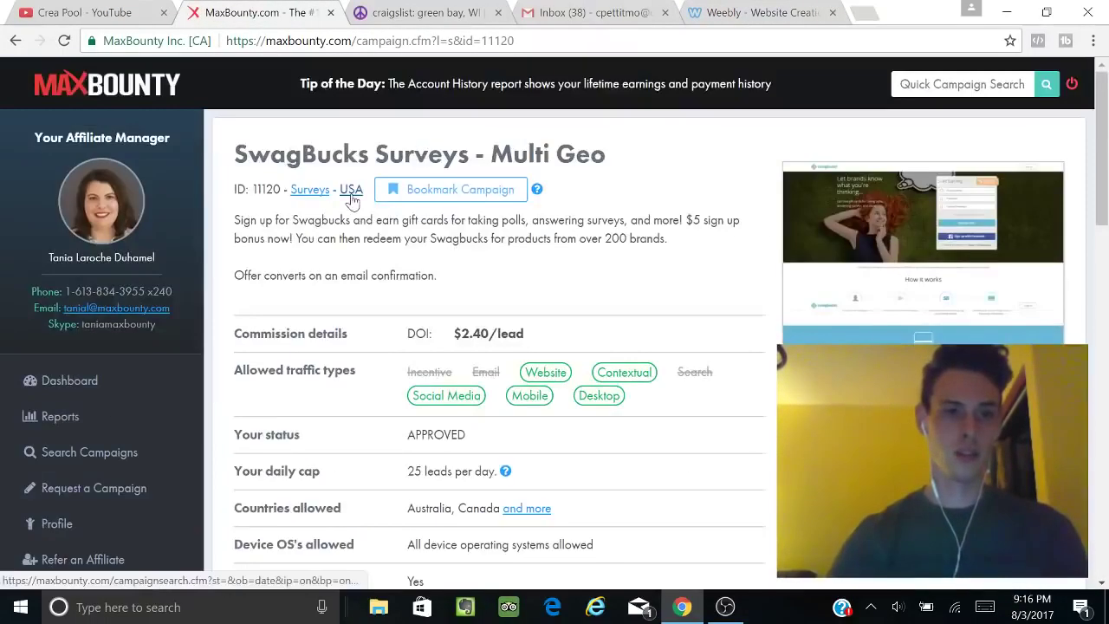
{"action": "left_click", "coordinate": [757, 10]}
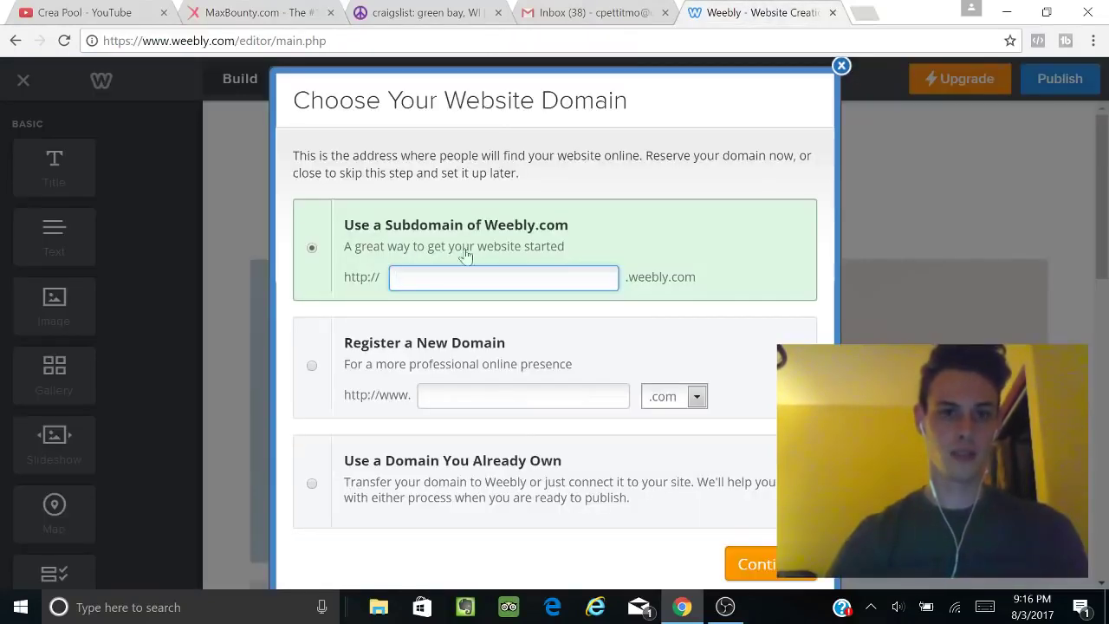
{"action": "type", "text": "swag"}
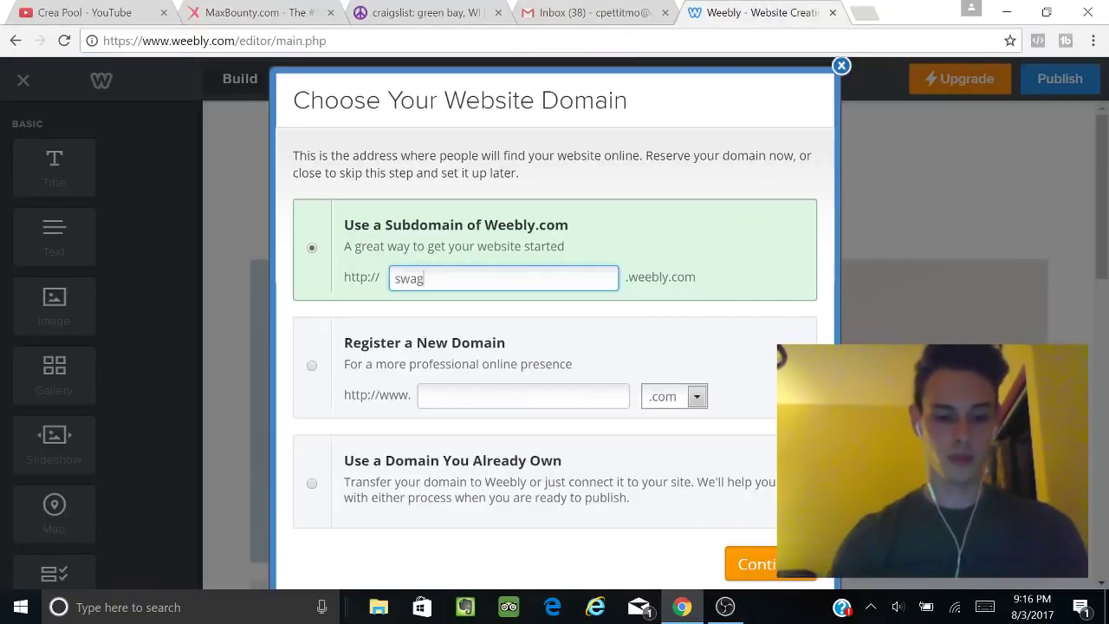
{"action": "type", "text": "surveys"}
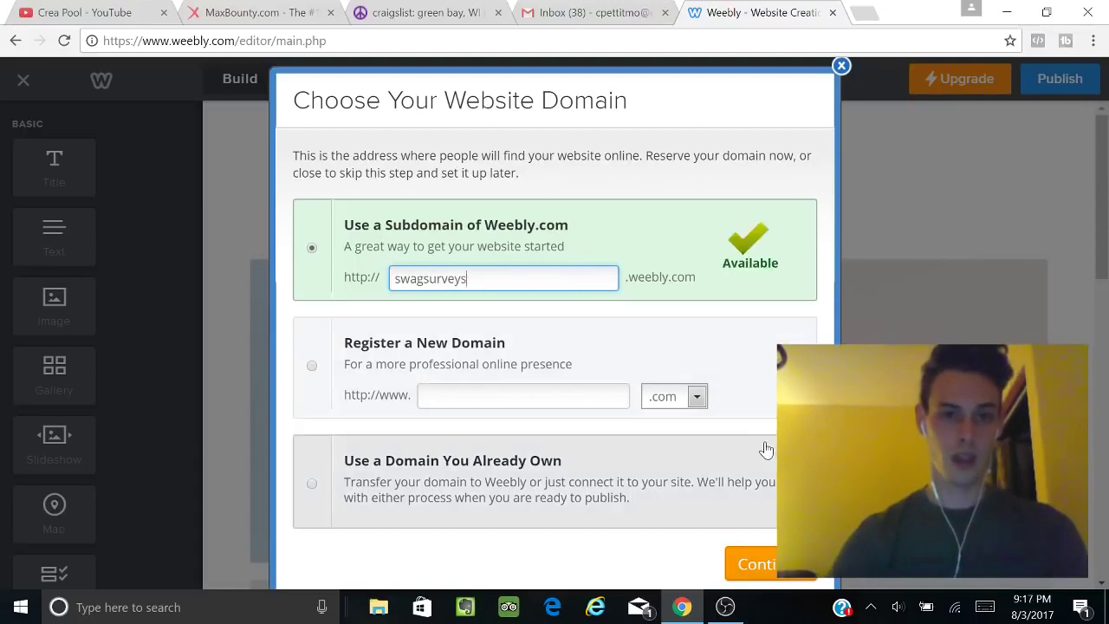
{"action": "left_click", "coordinate": [758, 565]}
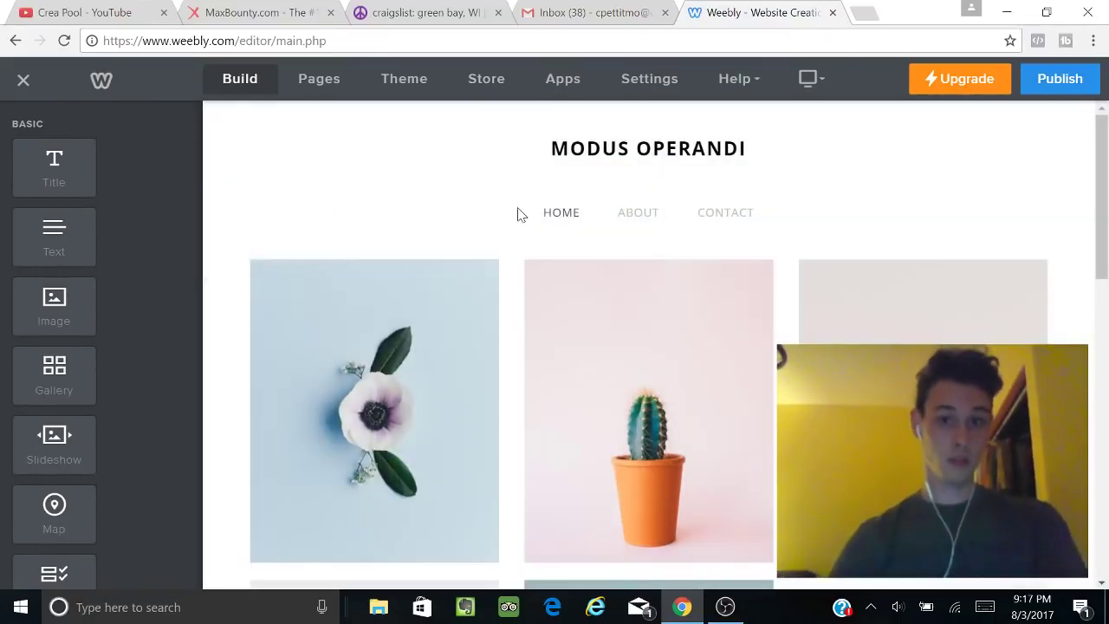
Step: Delete the About and Contact pages from the Pages list, confirming each removal
{"action": "scroll", "coordinate": [633, 263], "scroll_direction": "down", "scroll_amount": 5}
{"action": "scroll", "coordinate": [635, 255], "scroll_direction": "up", "scroll_amount": 5}
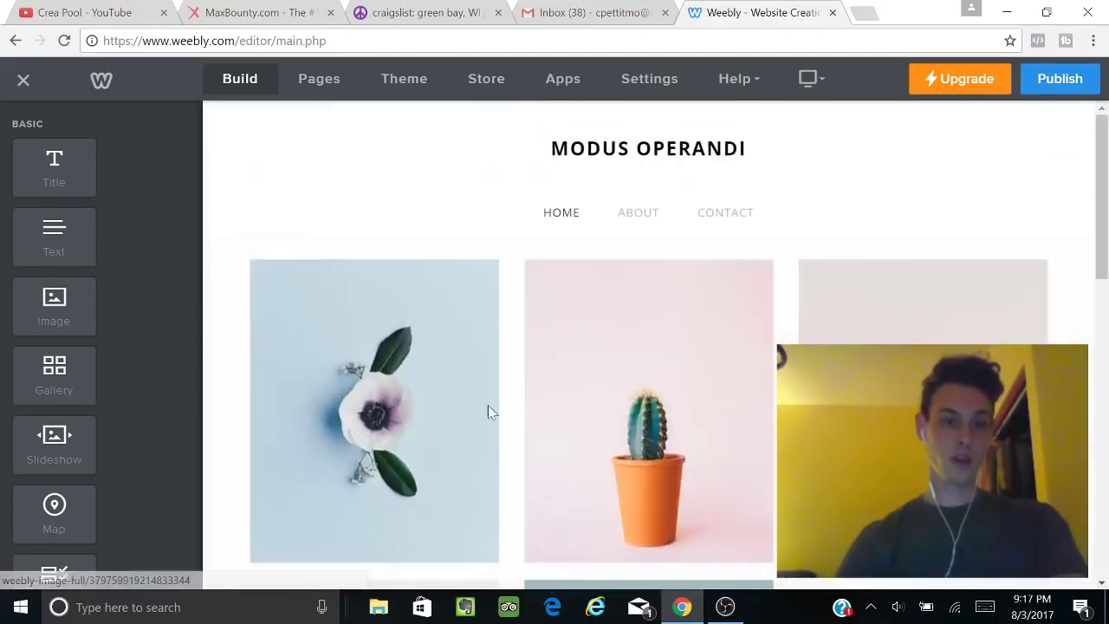
{"action": "left_click", "coordinate": [319, 87]}
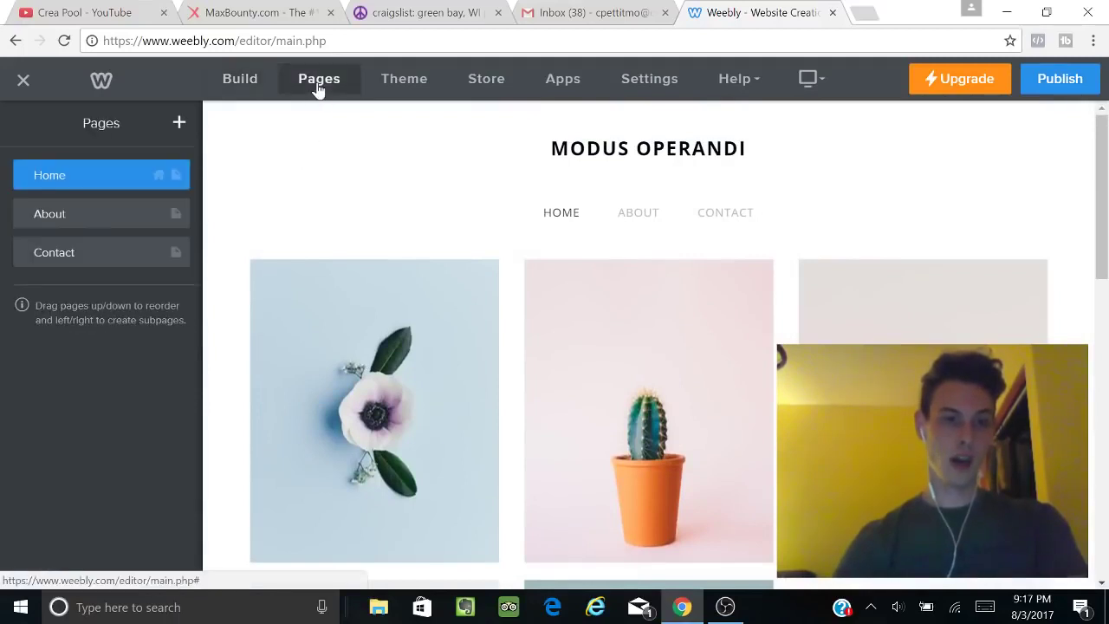
{"action": "left_click", "coordinate": [44, 213]}
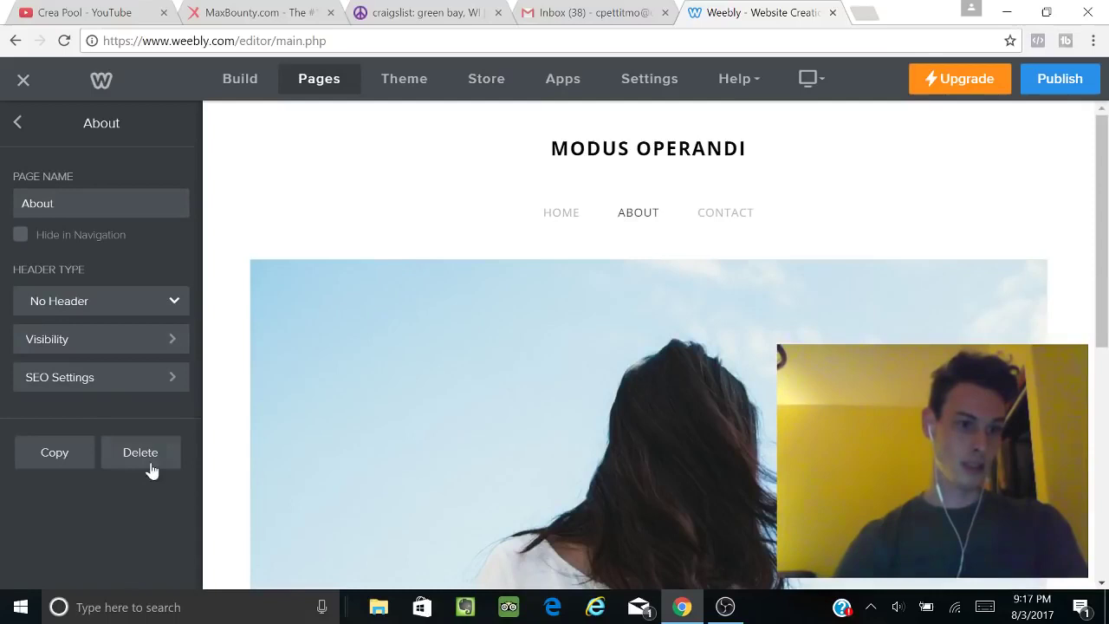
{"action": "left_click", "coordinate": [150, 454]}
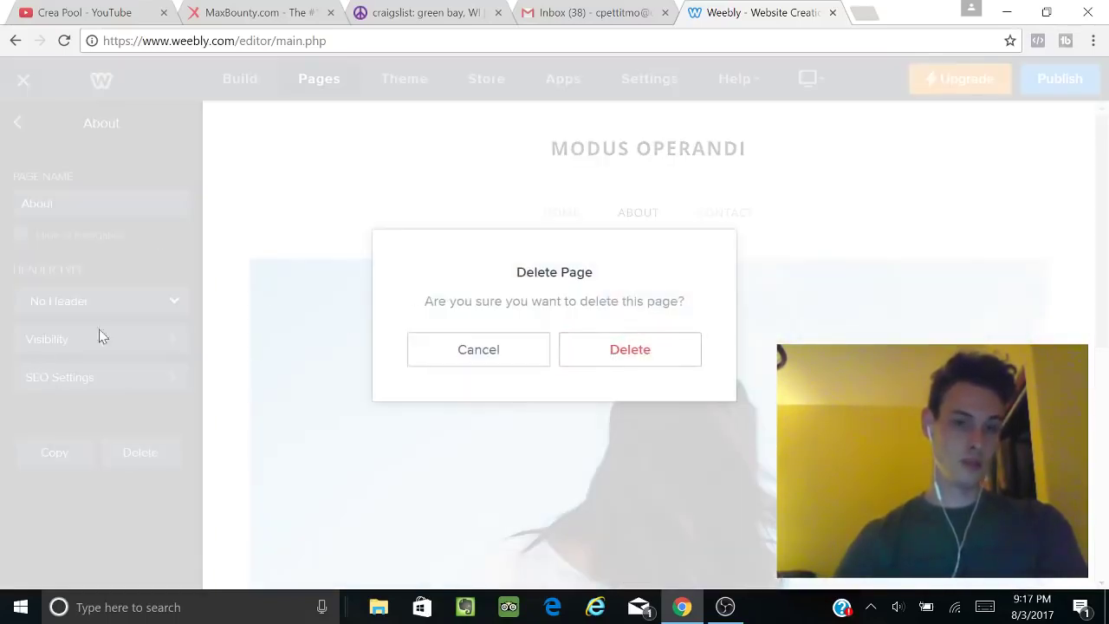
{"action": "left_click", "coordinate": [615, 359]}
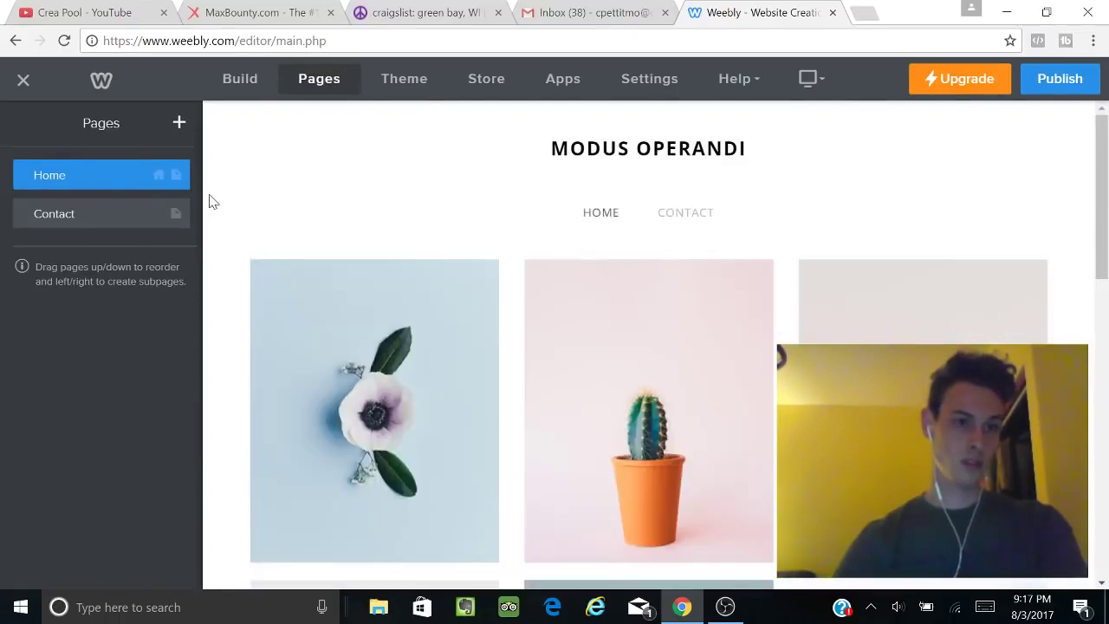
{"action": "left_click", "coordinate": [175, 217]}
{"action": "left_click", "coordinate": [155, 451]}
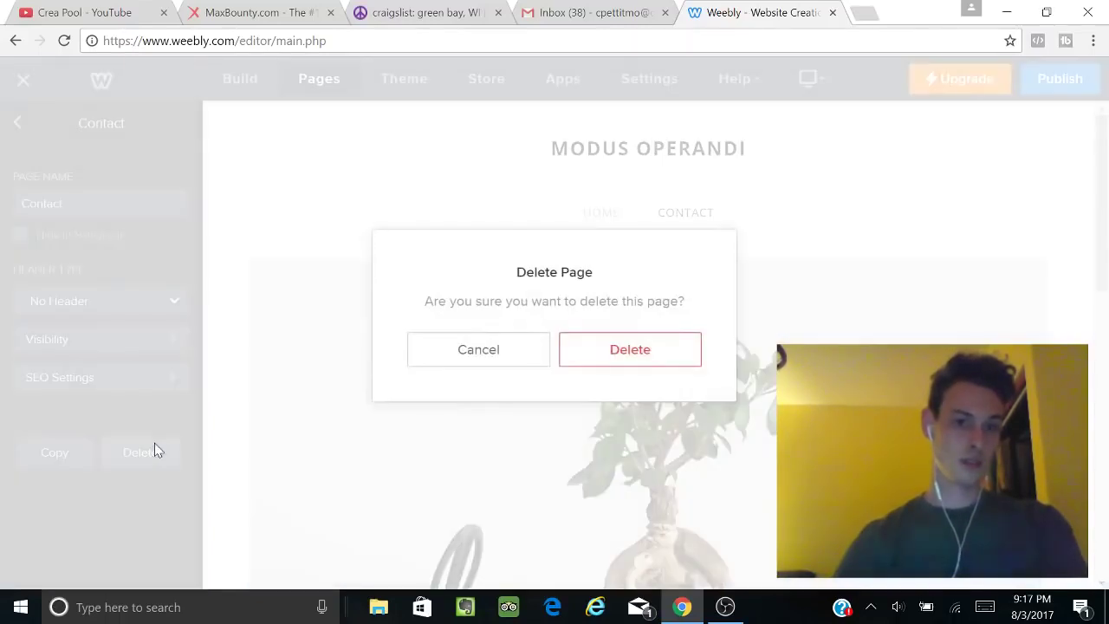
{"action": "left_click", "coordinate": [612, 354]}
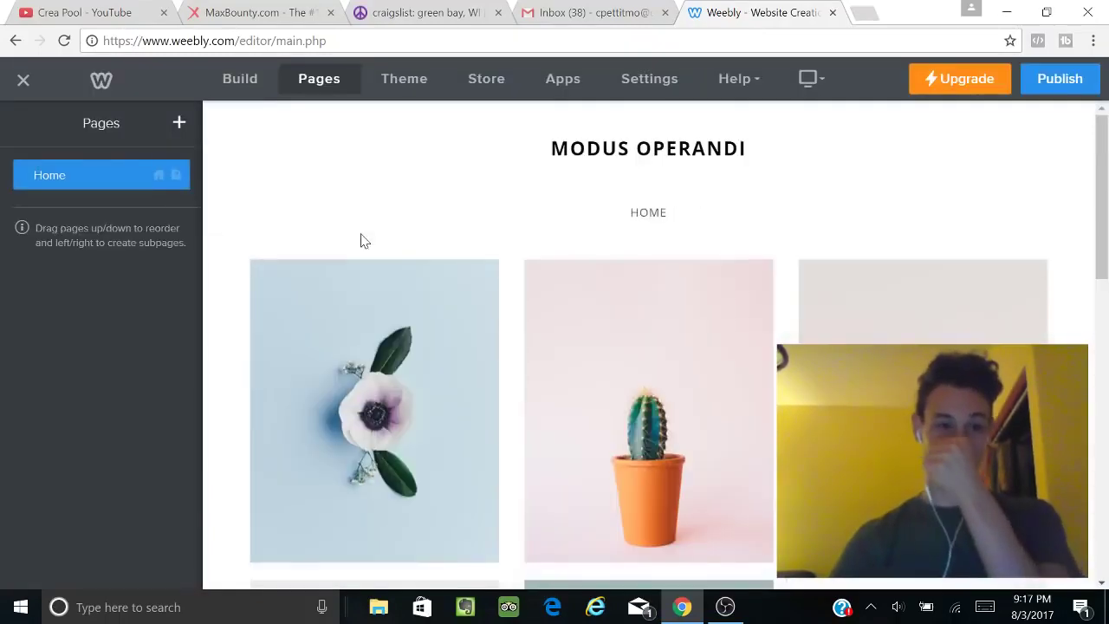
{"action": "left_click", "coordinate": [240, 80]}
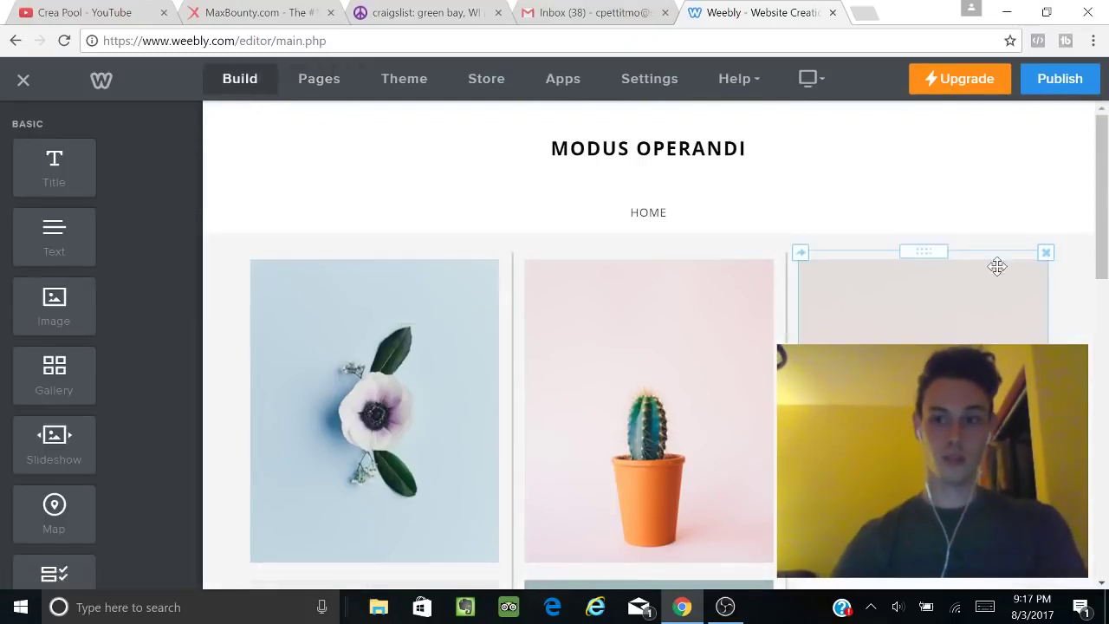
Step: Delete the social-icons footer section from the Home page
{"action": "scroll", "coordinate": [1083, 297], "scroll_direction": "down", "scroll_amount": 6}
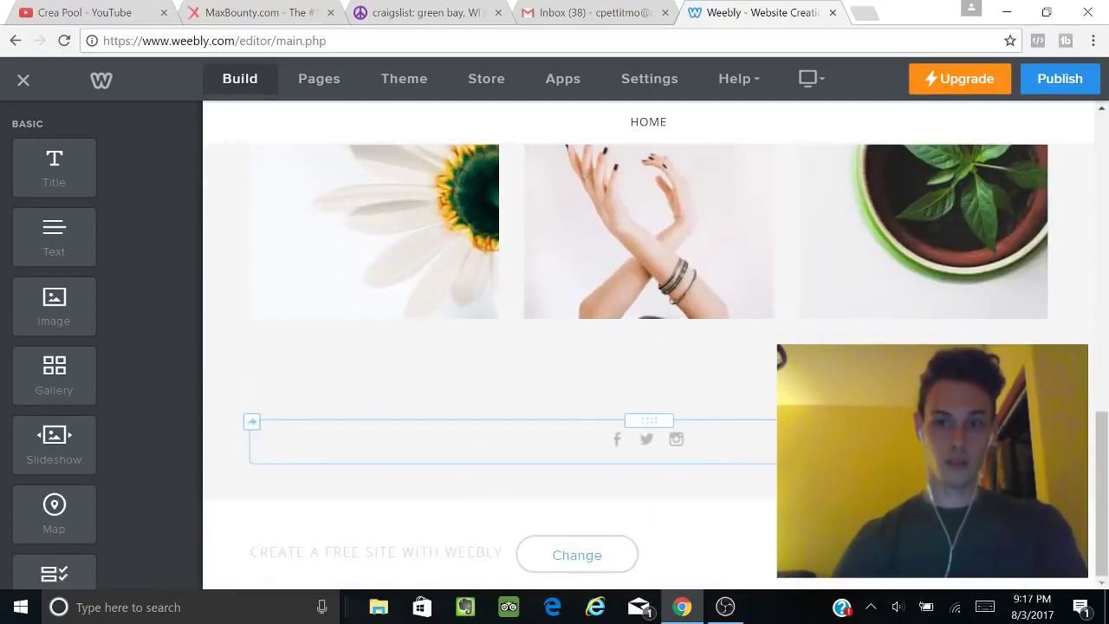
{"action": "left_click", "coordinate": [1011, 421]}
{"action": "left_click", "coordinate": [1011, 329]}
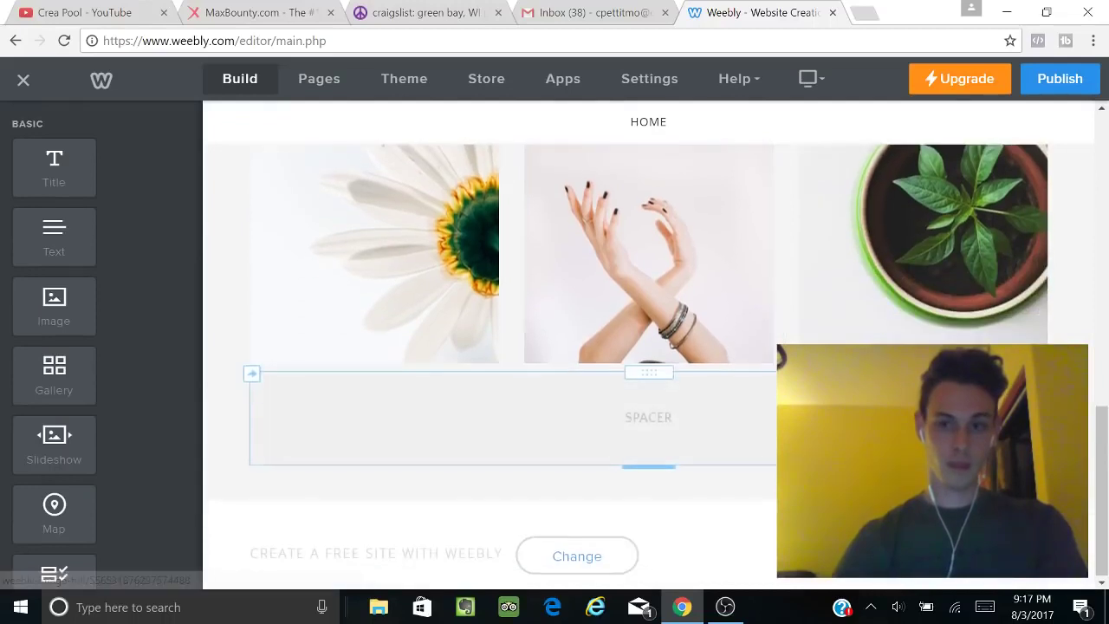
Step: Remove the empty gallery element and the hands and daisy photos
{"action": "scroll", "coordinate": [866, 330], "scroll_direction": "up", "scroll_amount": 2}
{"action": "left_click", "coordinate": [1049, 301]}
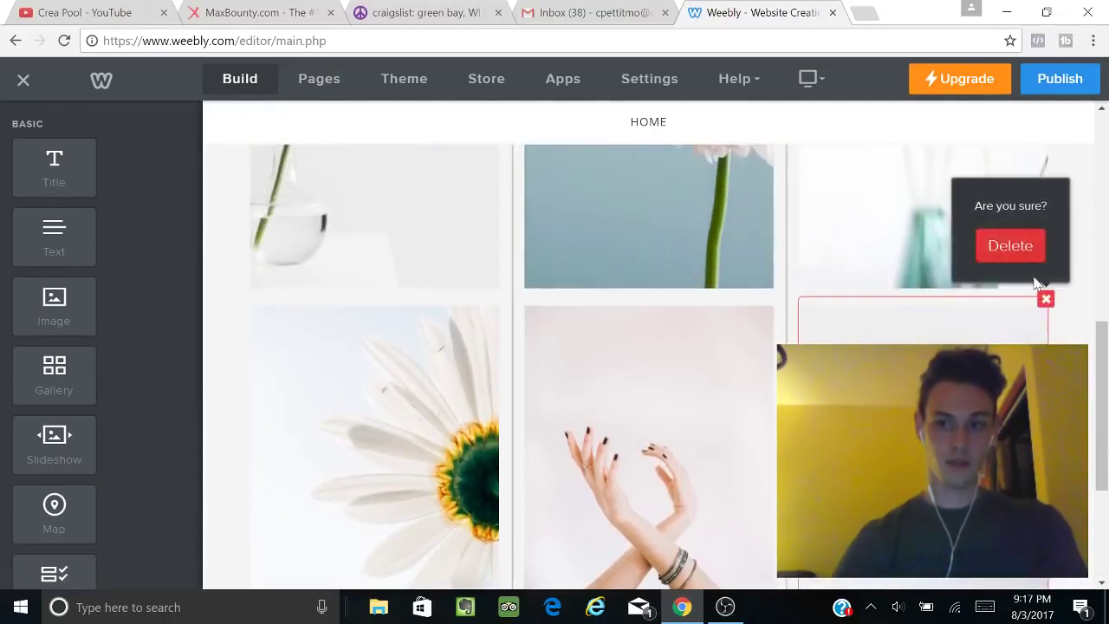
{"action": "left_click", "coordinate": [1007, 243]}
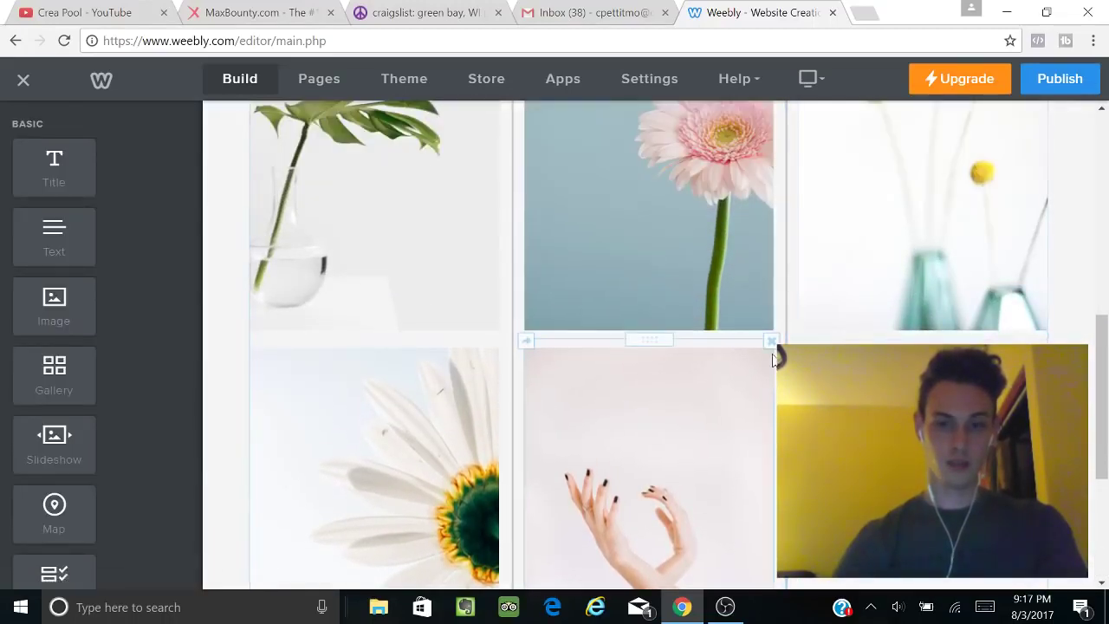
{"action": "left_click", "coordinate": [772, 341]}
{"action": "left_click", "coordinate": [754, 288]}
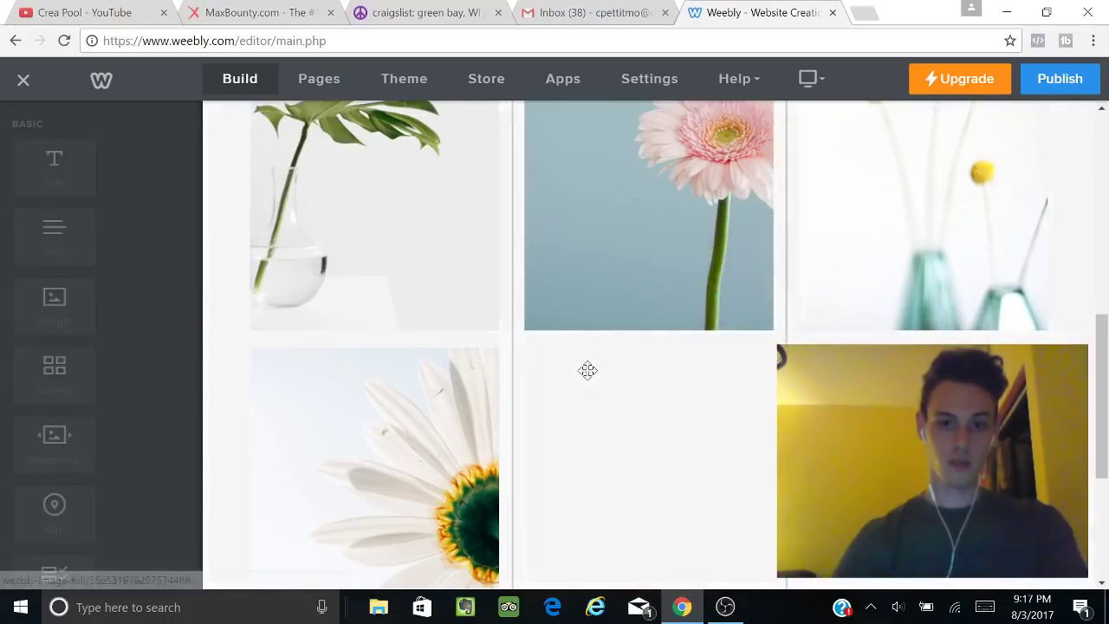
{"action": "left_click", "coordinate": [498, 342]}
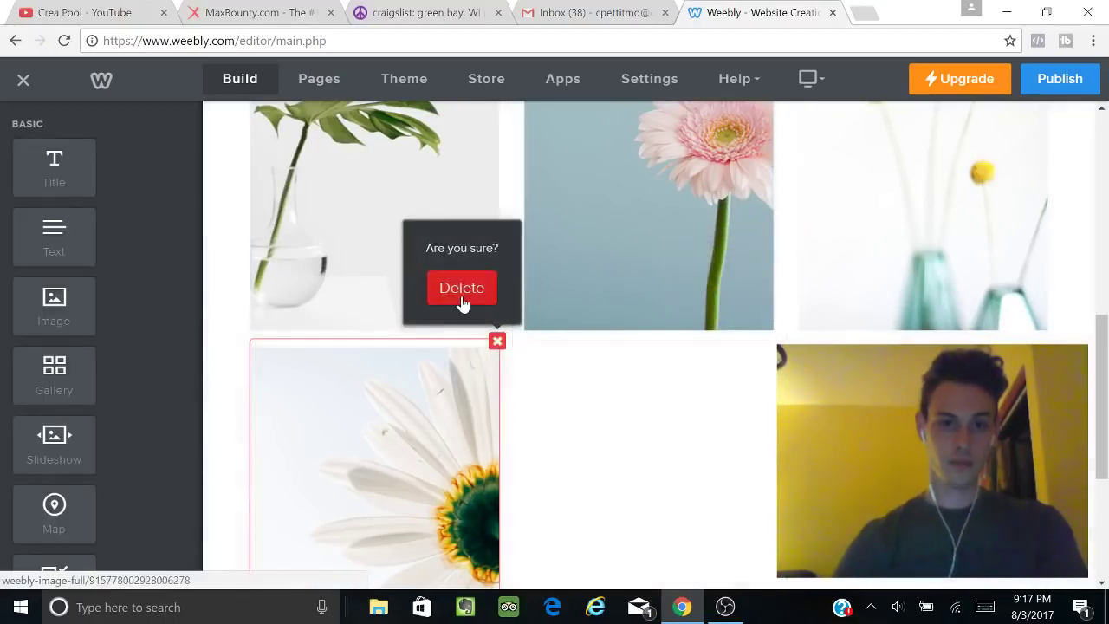
{"action": "left_click", "coordinate": [460, 295]}
{"action": "scroll", "coordinate": [693, 475], "scroll_direction": "up", "scroll_amount": 2}
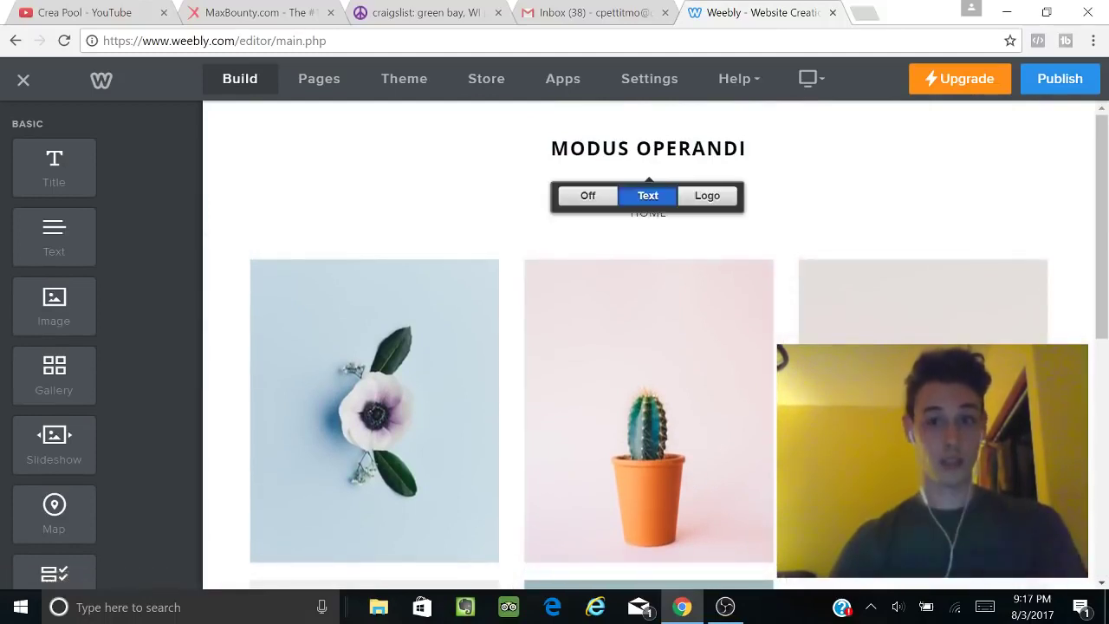
Step: Hide the MODUS OPERANDI site title and add a title reading CLICK HERE For SURVEYS!
{"action": "left_click", "coordinate": [588, 198]}
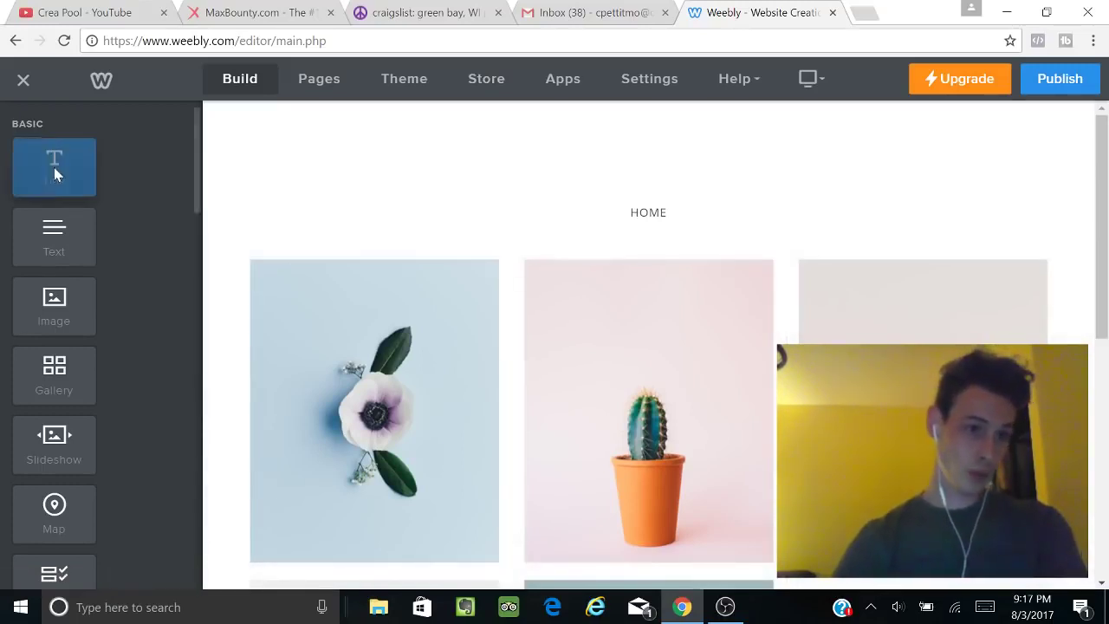
{"action": "left_click_drag", "start_coordinate": [54, 167], "coordinate": [642, 250]}
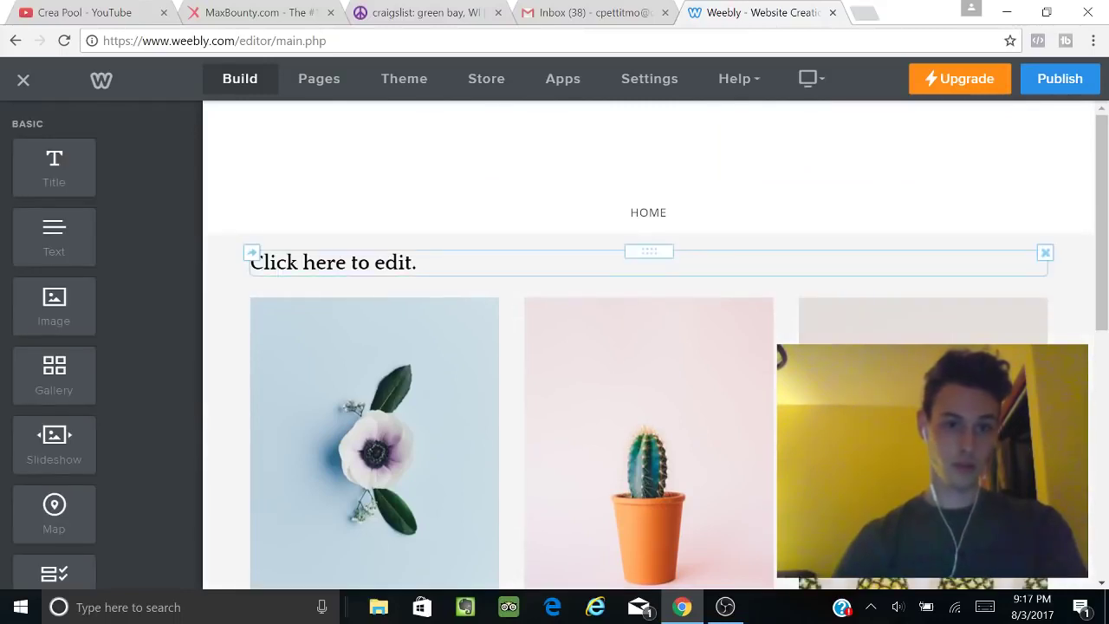
{"action": "left_click", "coordinate": [252, 256]}
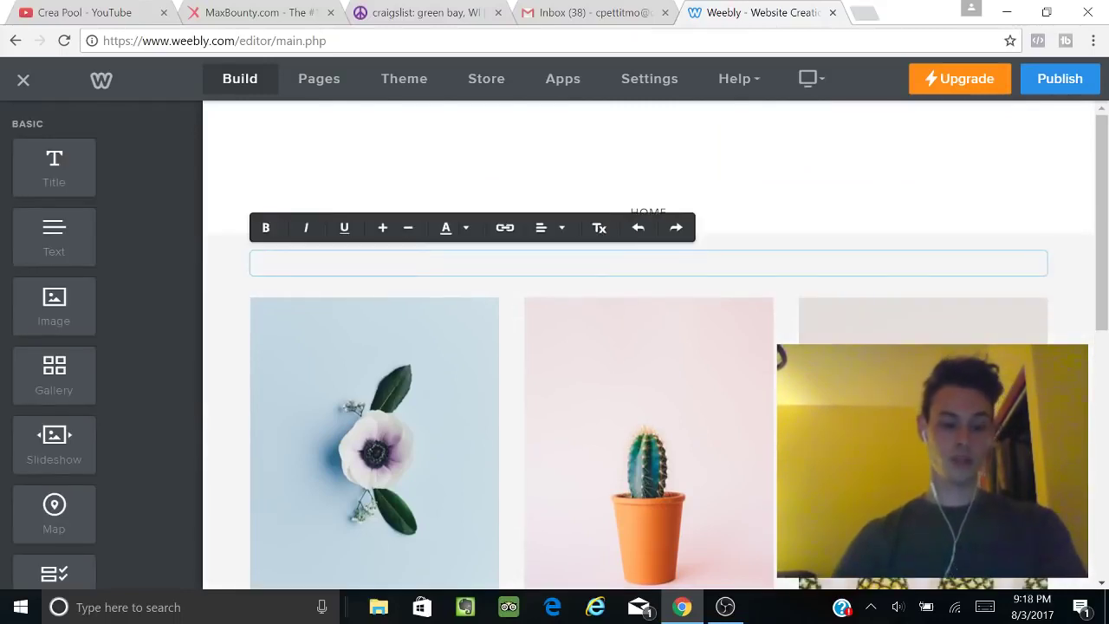
{"action": "type", "text": "CLICK HERE For SURVEYS!"}
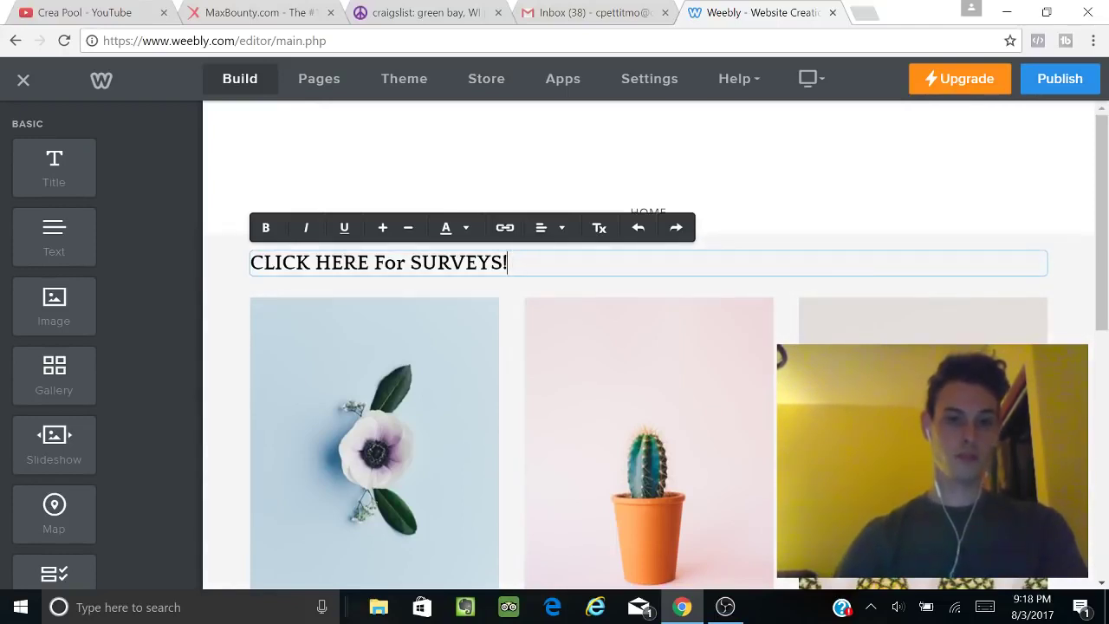
Step: Center the heading, remove its trailing space, and select the whole heading text
{"action": "left_click", "coordinate": [550, 227]}
{"action": "left_click", "coordinate": [552, 283]}
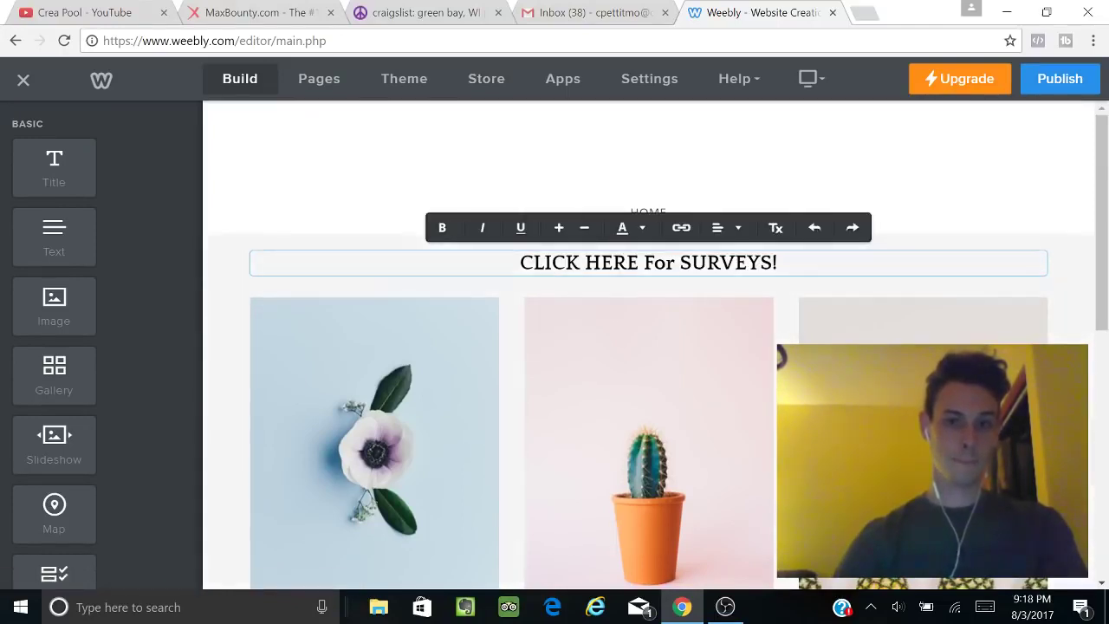
{"action": "key", "text": "BackSpace"}
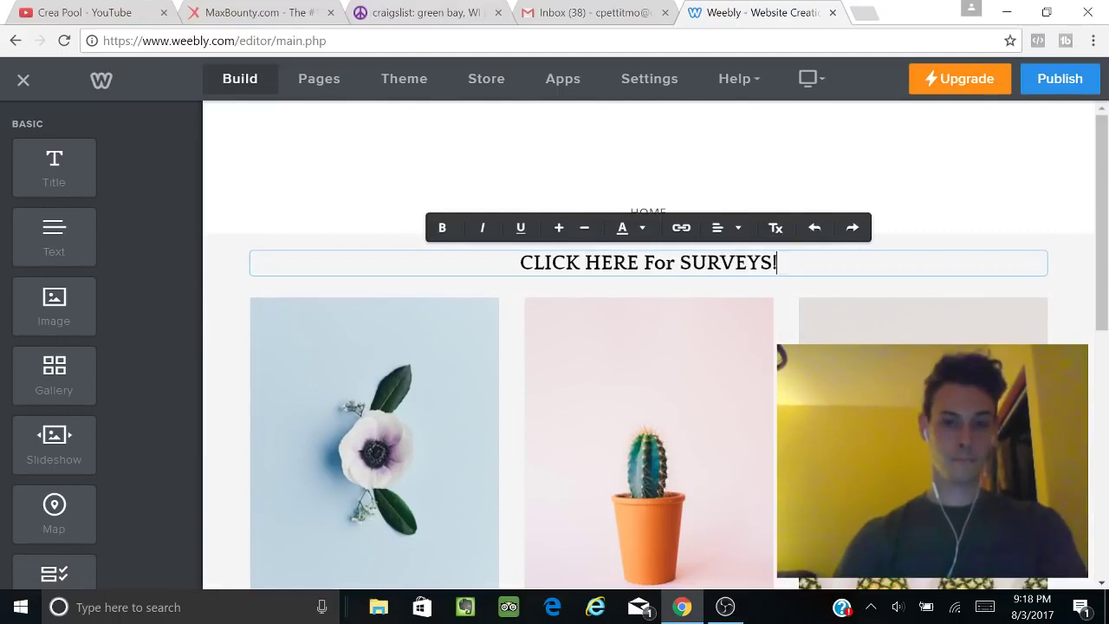
{"action": "key", "text": "Home"}
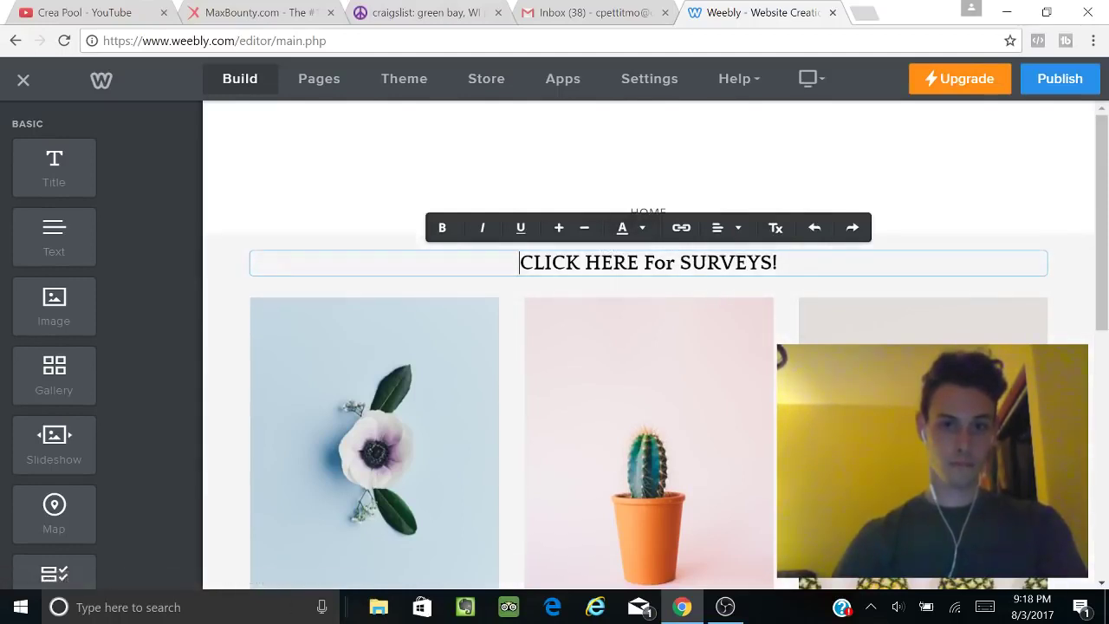
{"action": "key", "text": "End"}
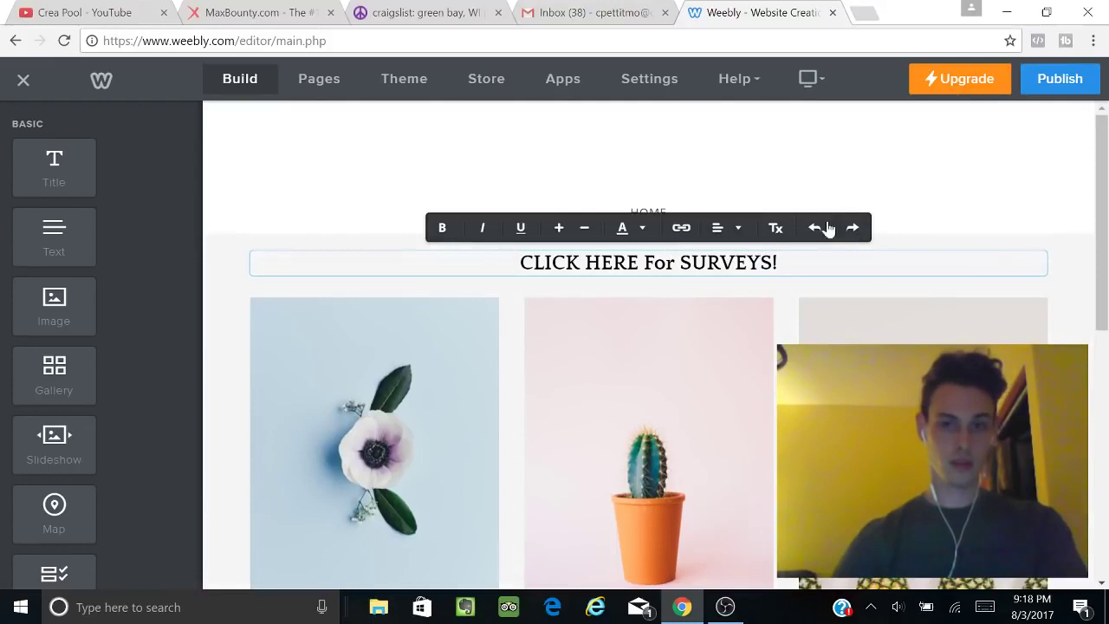
{"action": "left_click", "coordinate": [845, 186]}
{"action": "left_click", "coordinate": [520, 263]}
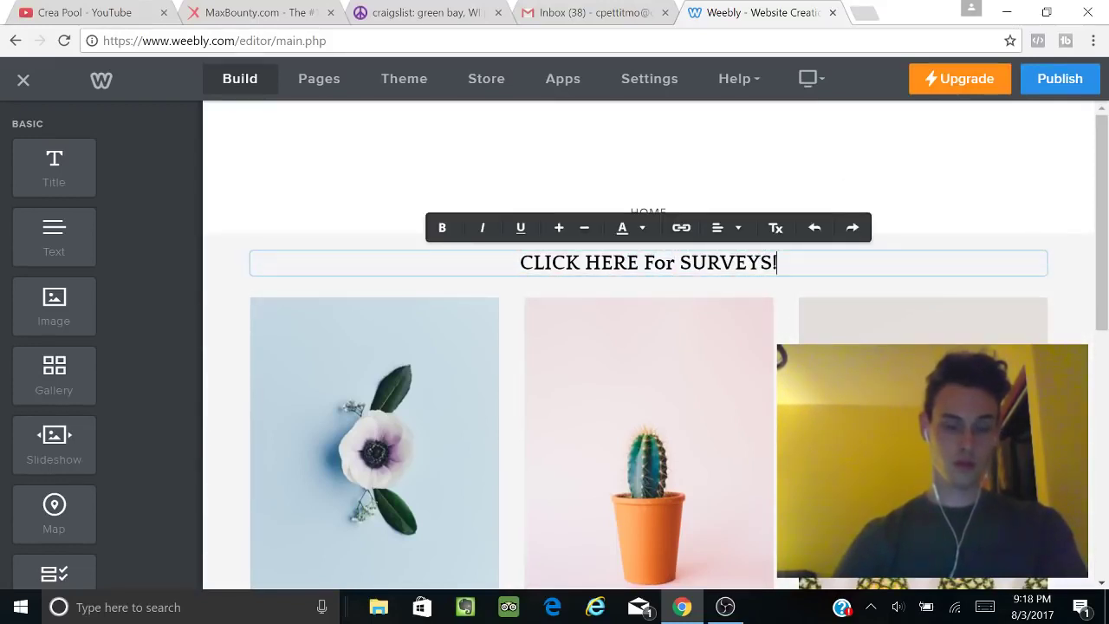
{"action": "left_click_drag", "start_coordinate": [777, 262], "coordinate": [493, 251]}
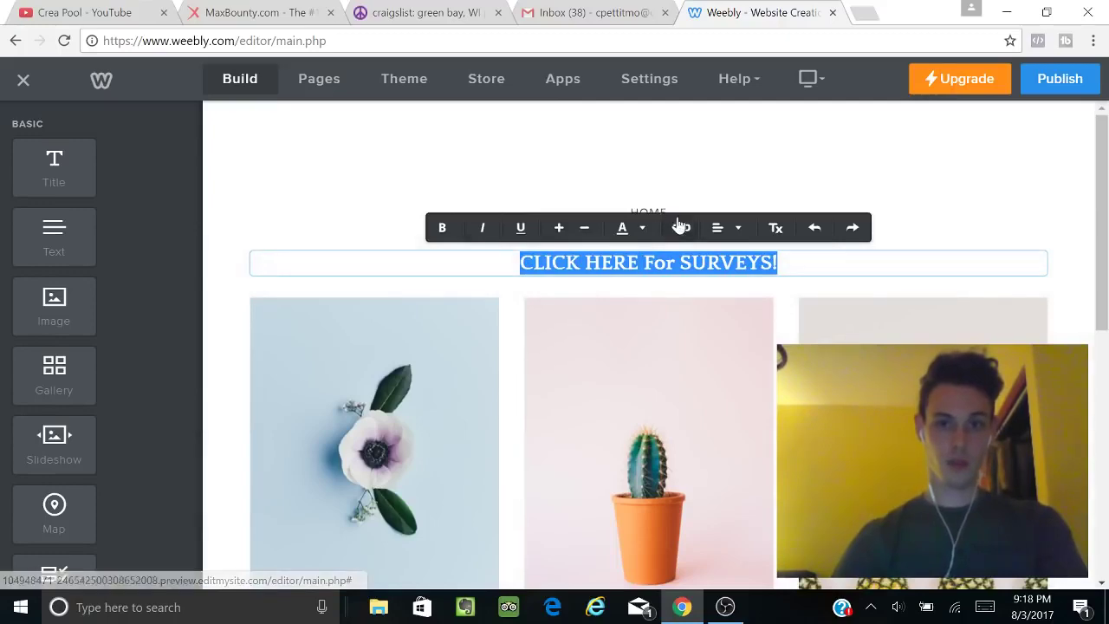
Step: Copy the SwagBucks campaign's tracking URL from its Creatives tracking code
{"action": "left_click", "coordinate": [285, 12]}
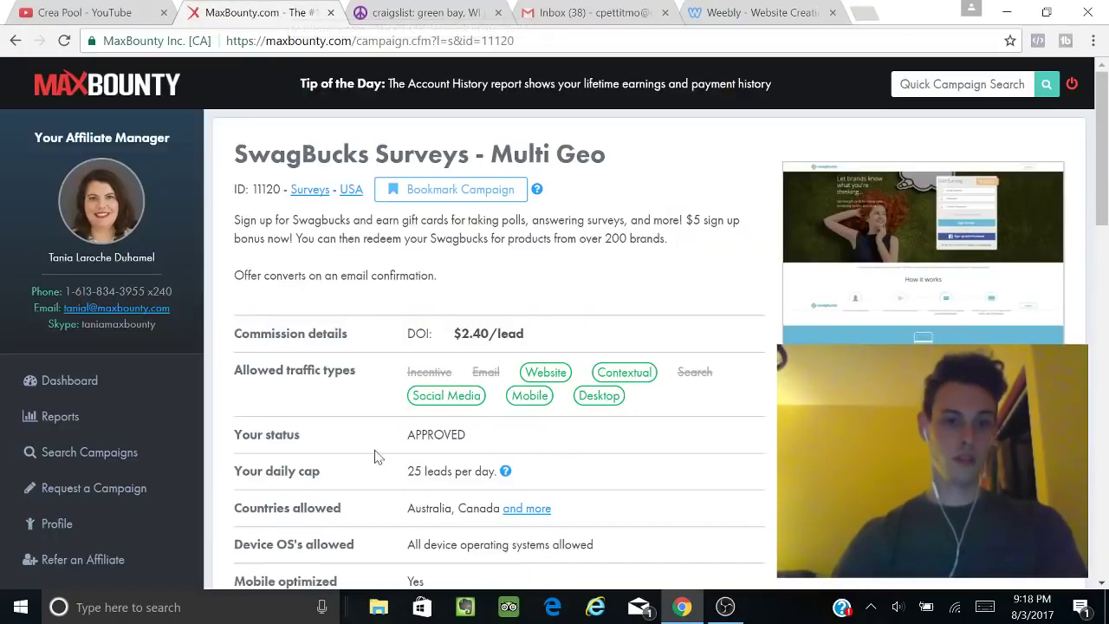
{"action": "scroll", "coordinate": [379, 456], "scroll_direction": "down", "scroll_amount": 15}
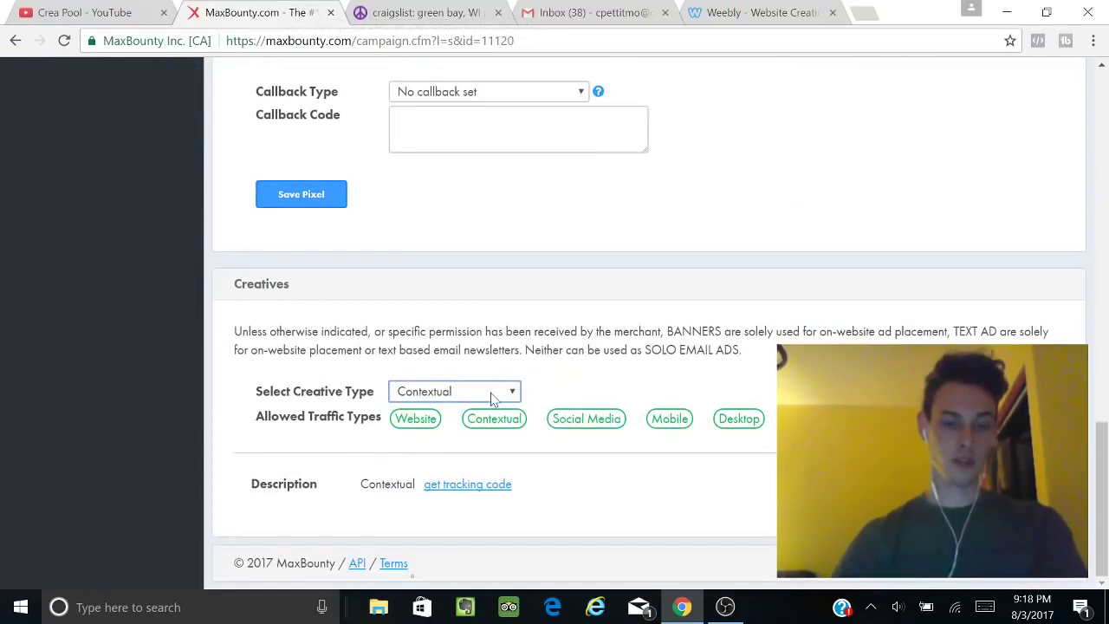
{"action": "left_click", "coordinate": [468, 485]}
{"action": "left_click_drag", "start_coordinate": [642, 357], "coordinate": [271, 357]}
{"action": "right_click", "coordinate": [406, 356]}
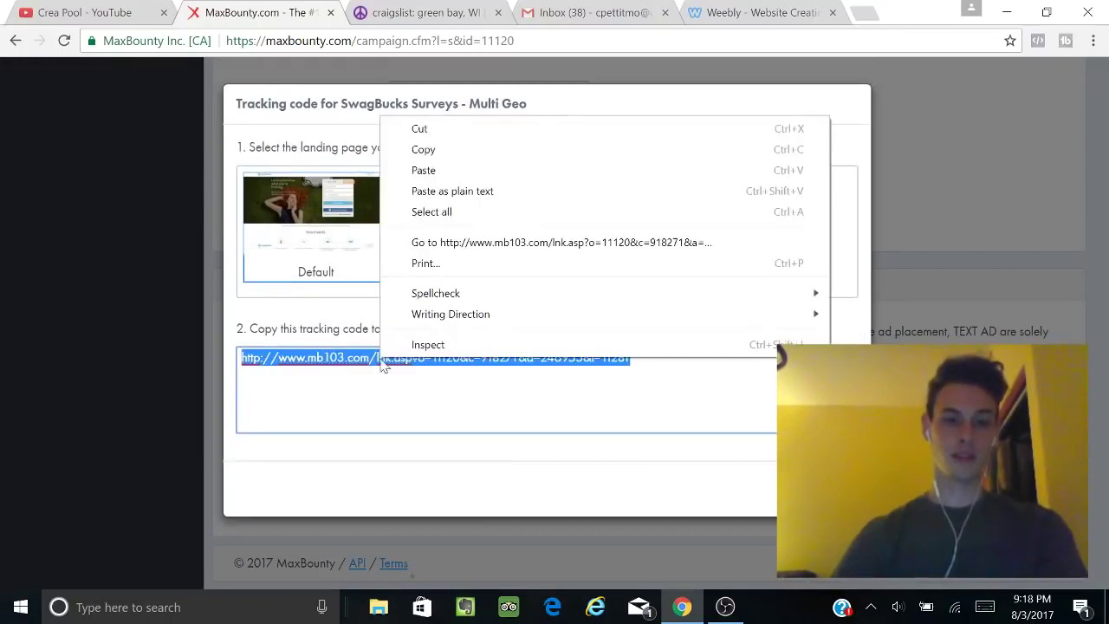
{"action": "left_click", "coordinate": [440, 153]}
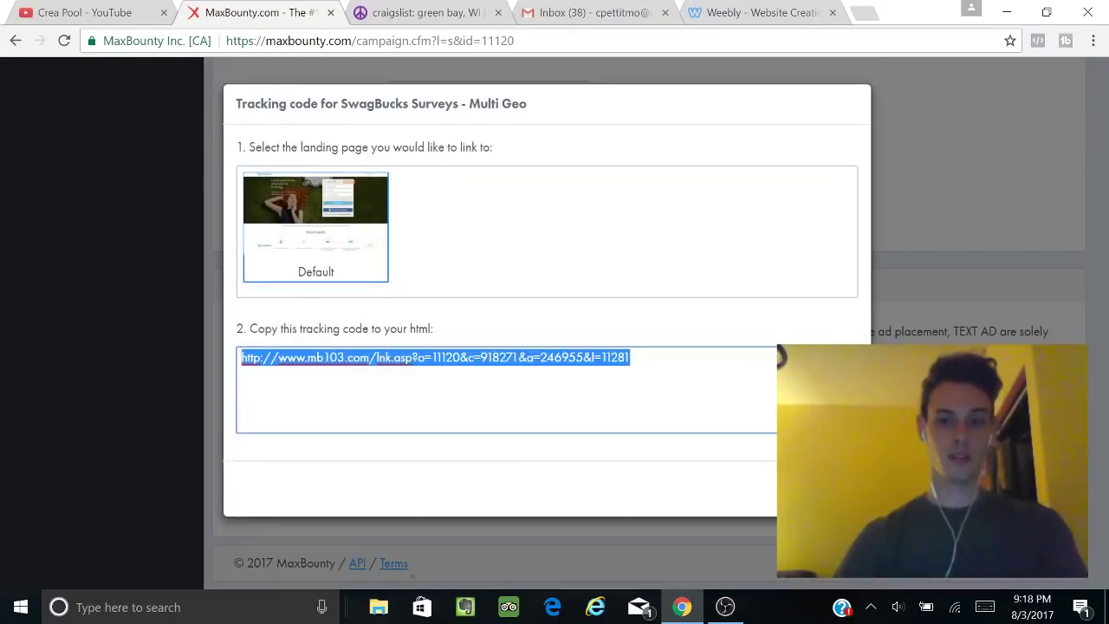
{"action": "key", "text": "Escape"}
Step: Link the heading to the pasted tracking URL as a Website URL opening in the same window
{"action": "left_click", "coordinate": [741, 12]}
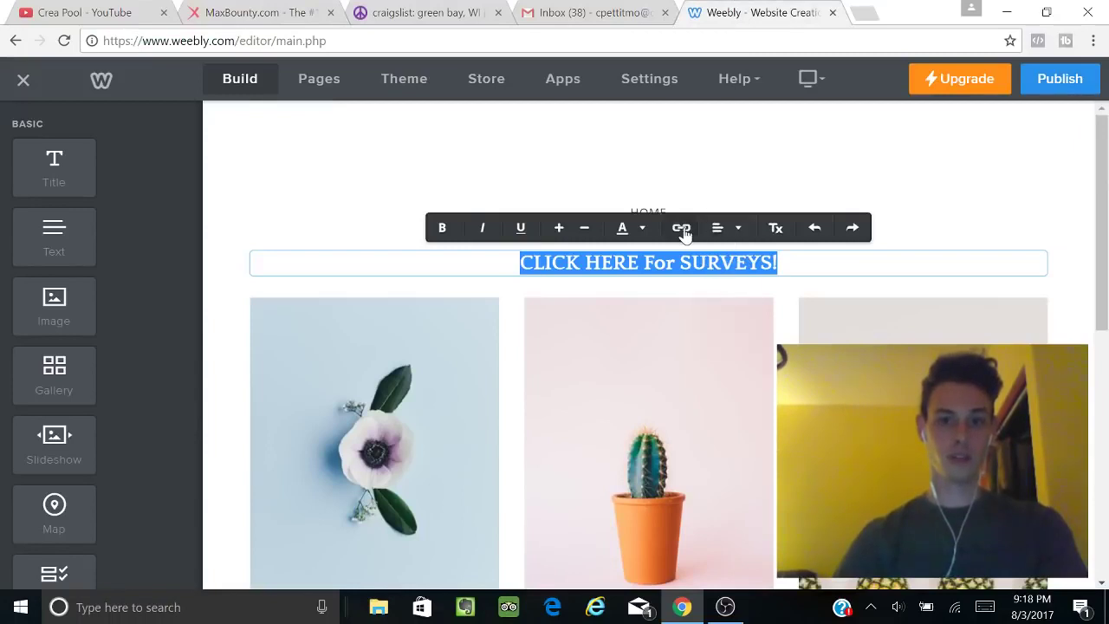
{"action": "left_click", "coordinate": [681, 229]}
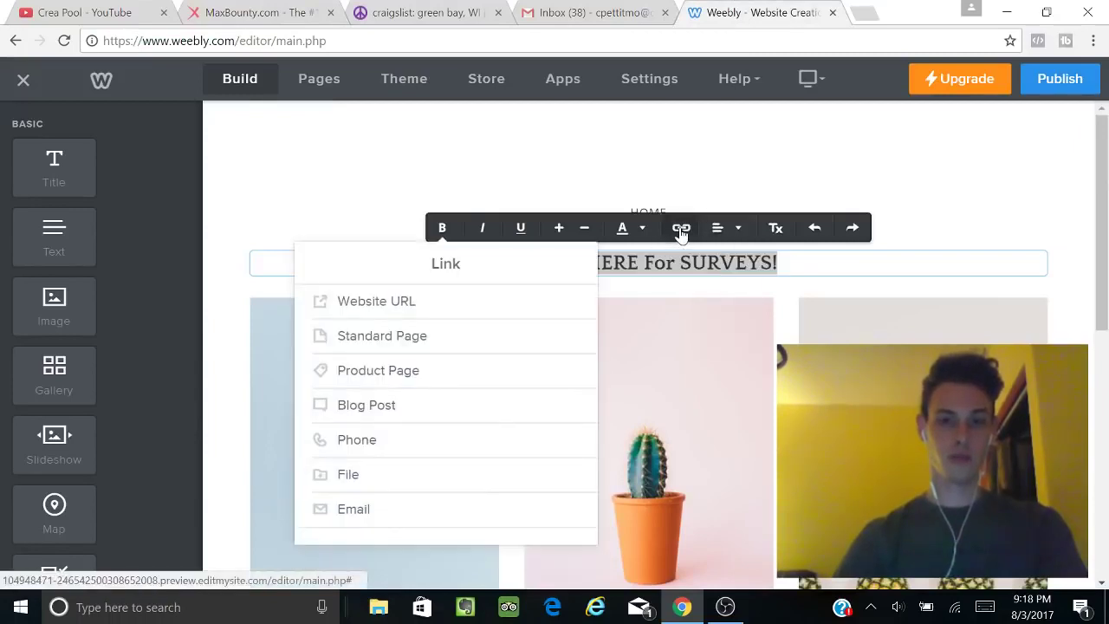
{"action": "left_click", "coordinate": [394, 302]}
{"action": "right_click", "coordinate": [412, 374]}
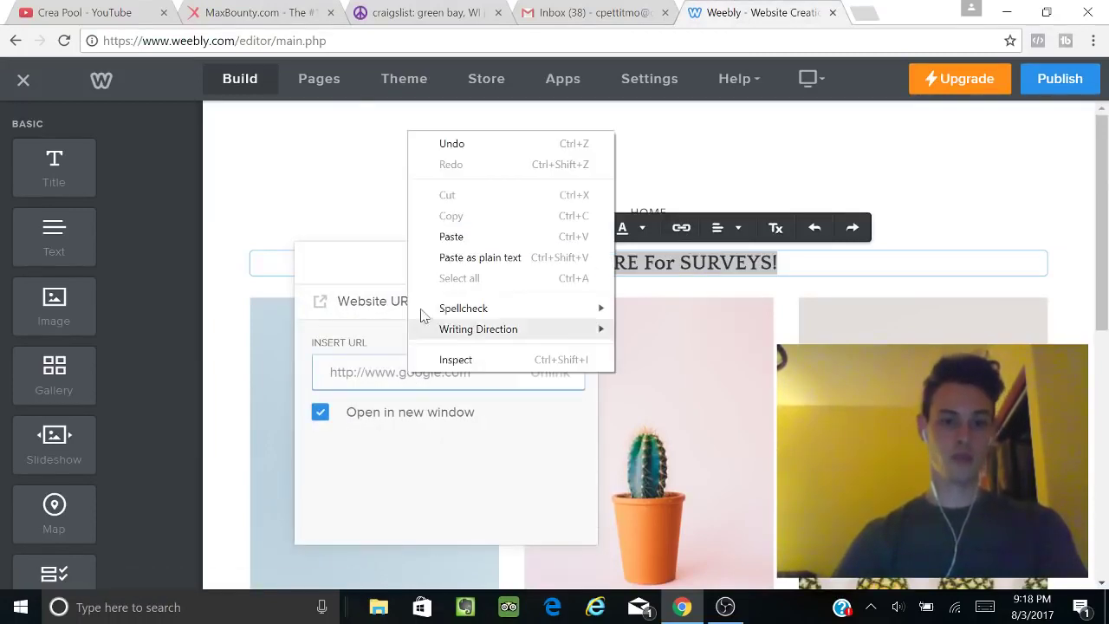
{"action": "left_click", "coordinate": [451, 237]}
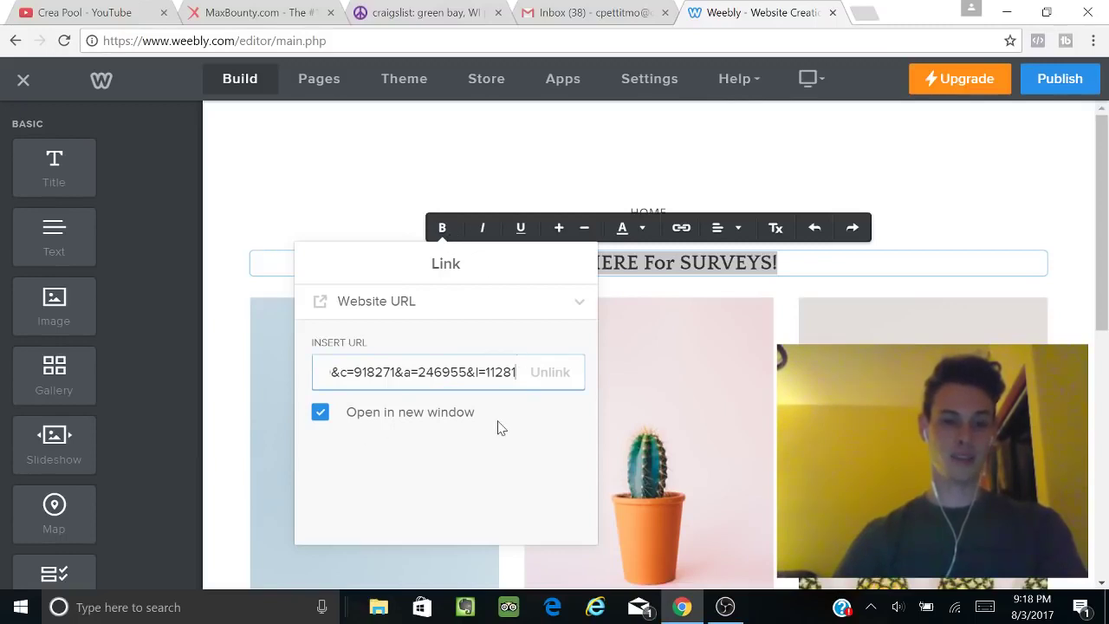
{"action": "left_click", "coordinate": [320, 419]}
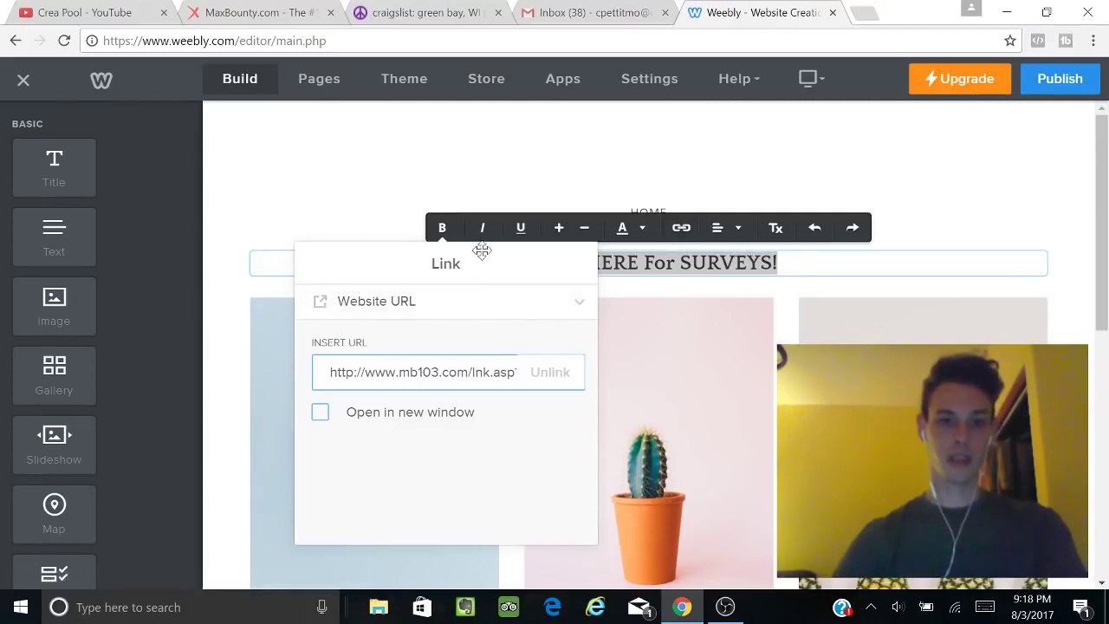
{"action": "key", "text": "Return"}
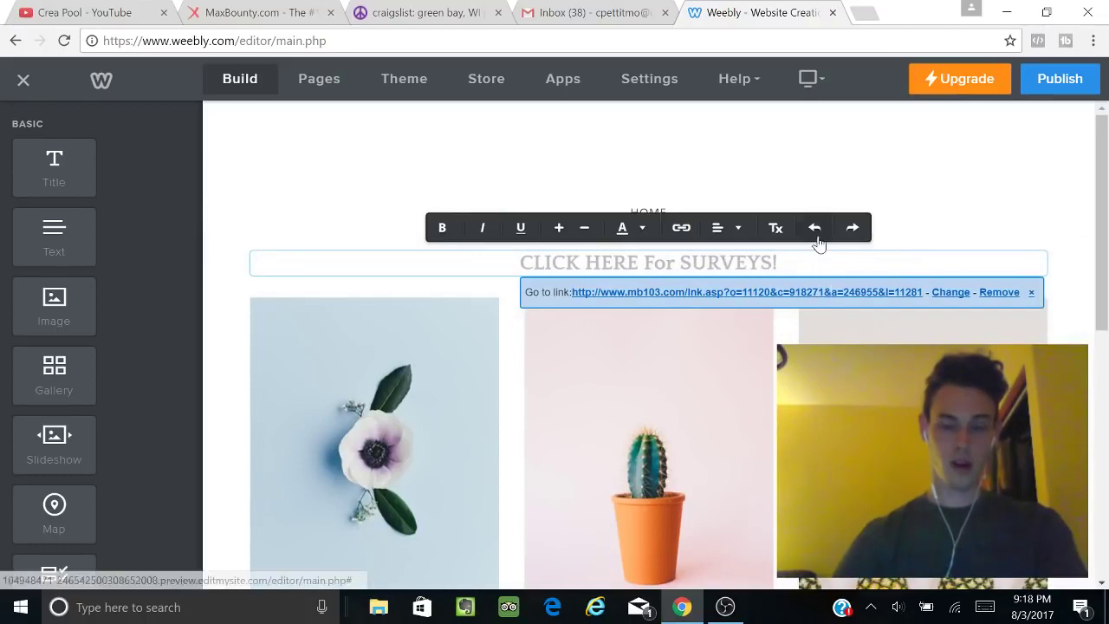
{"action": "left_click", "coordinate": [942, 198]}
{"action": "left_click", "coordinate": [690, 263]}
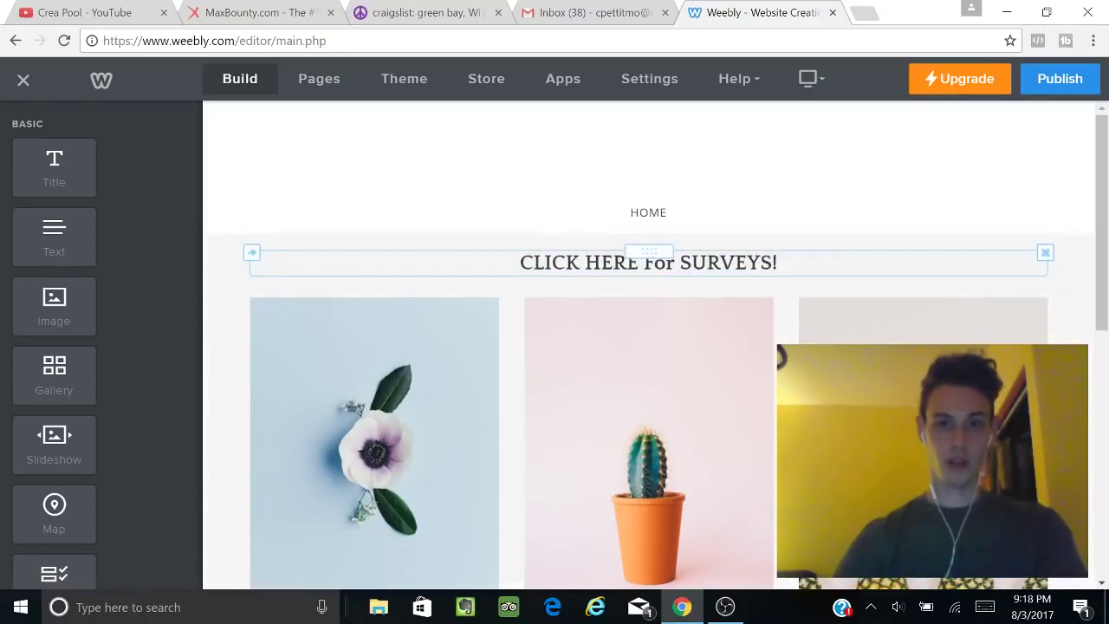
Step: Publish the survey site to the swagsurveys.weebly.com subdomain and dismiss the confirmation
{"action": "left_click", "coordinate": [832, 142]}
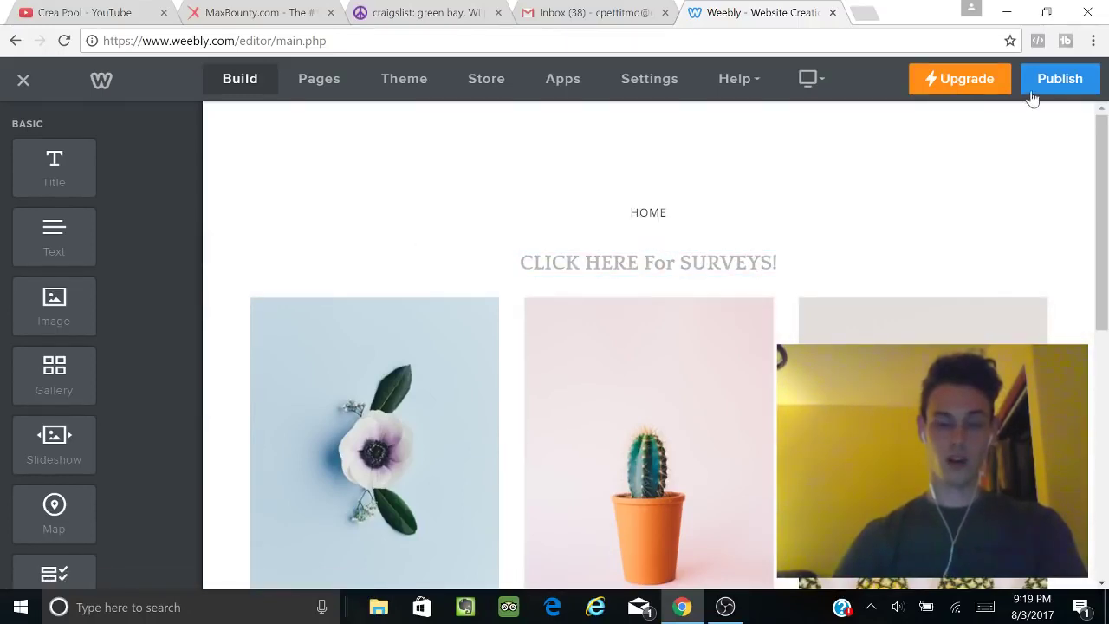
{"action": "left_click", "coordinate": [1055, 80]}
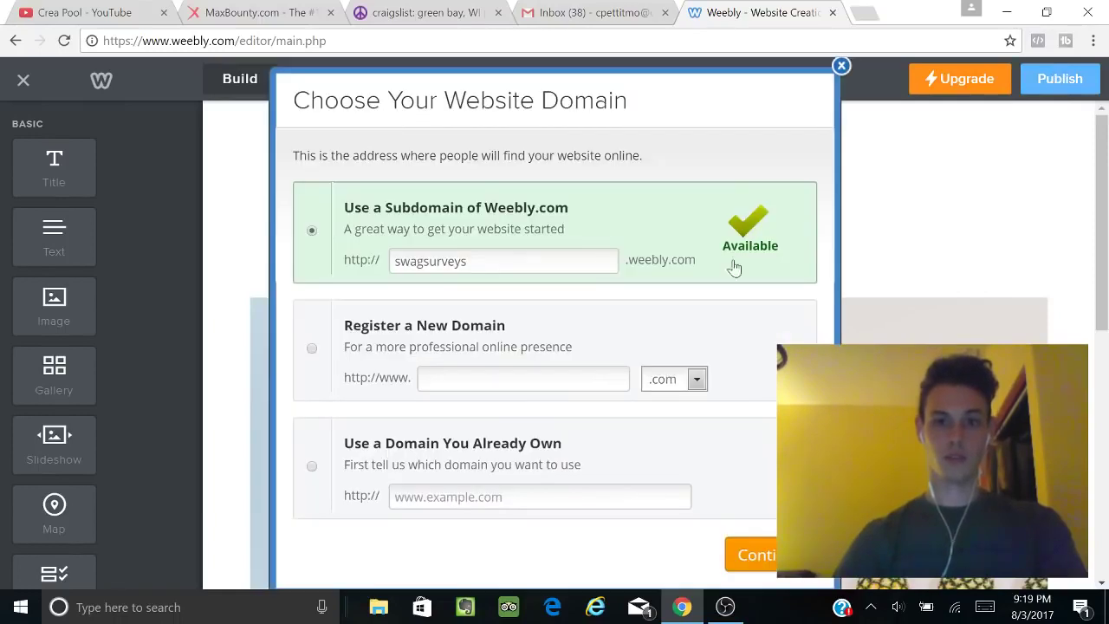
{"action": "left_click", "coordinate": [763, 559]}
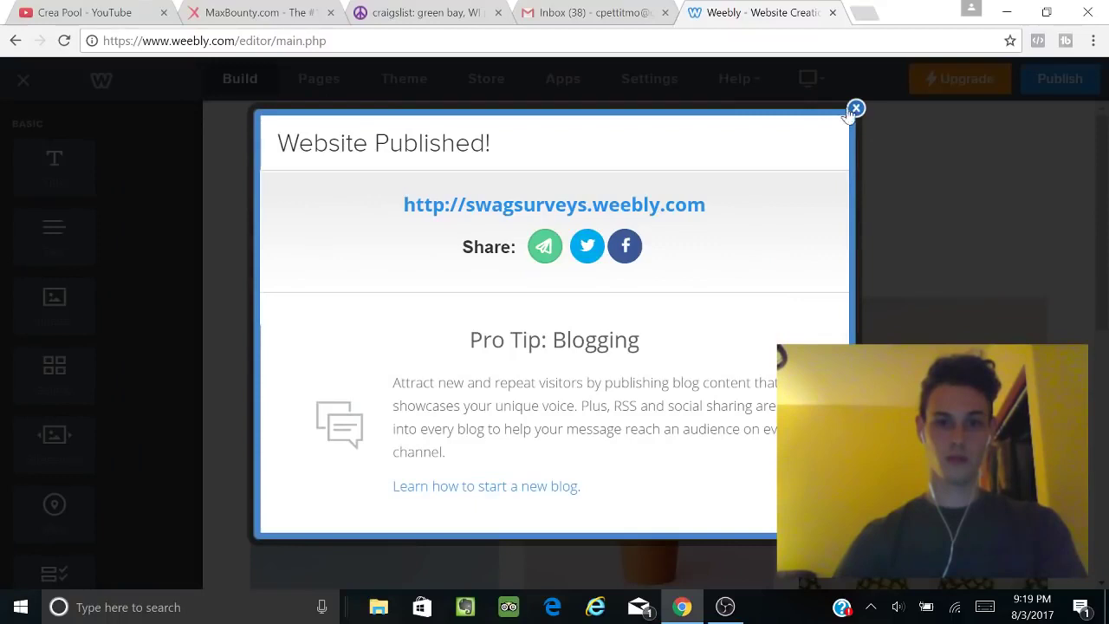
{"action": "left_click", "coordinate": [856, 109]}
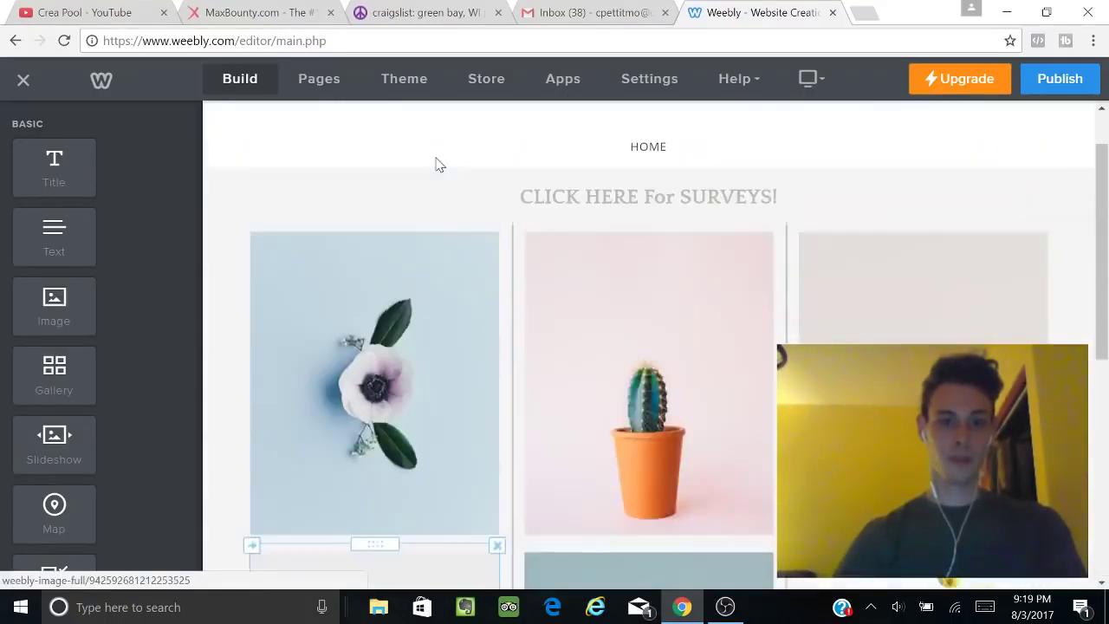
Step: Open Gmail's full Settings page
{"action": "left_click", "coordinate": [590, 12]}
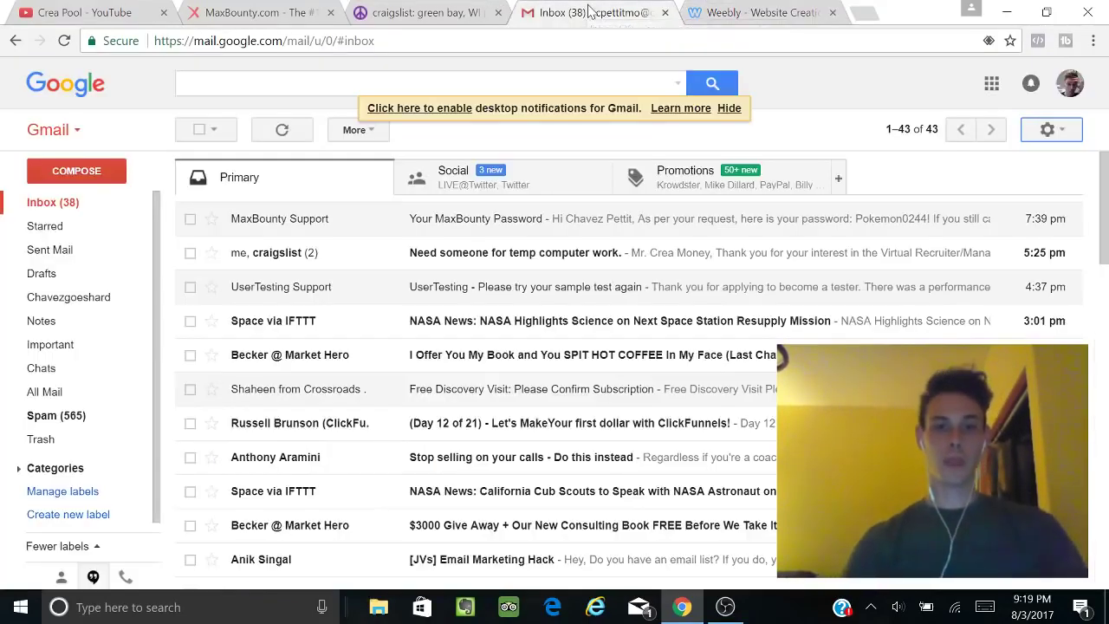
{"action": "left_click", "coordinate": [1063, 138]}
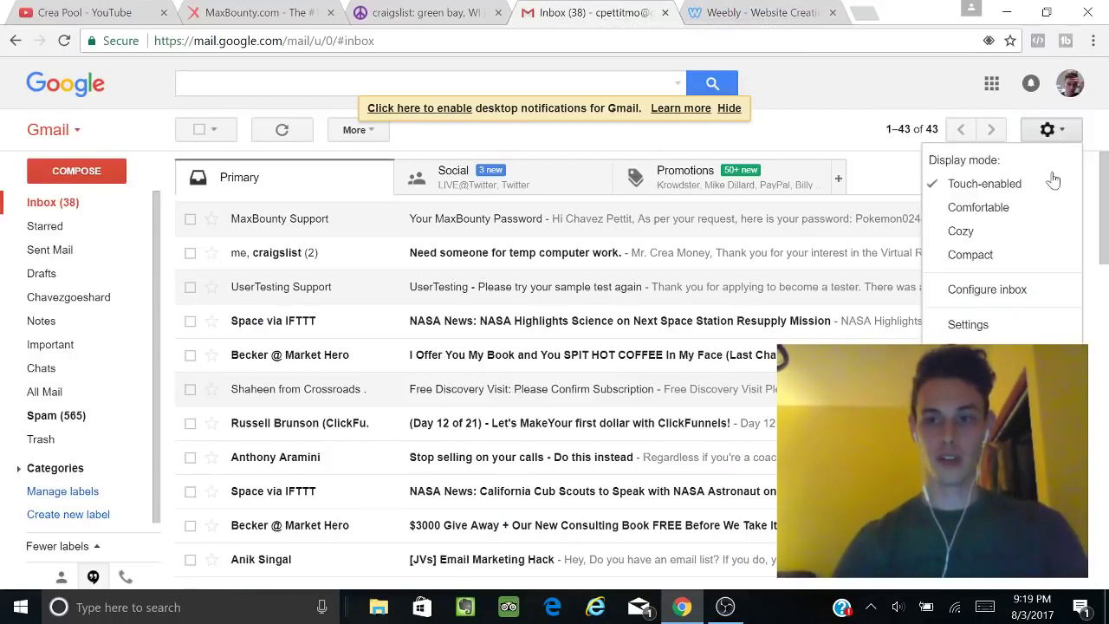
{"action": "left_click", "coordinate": [969, 325]}
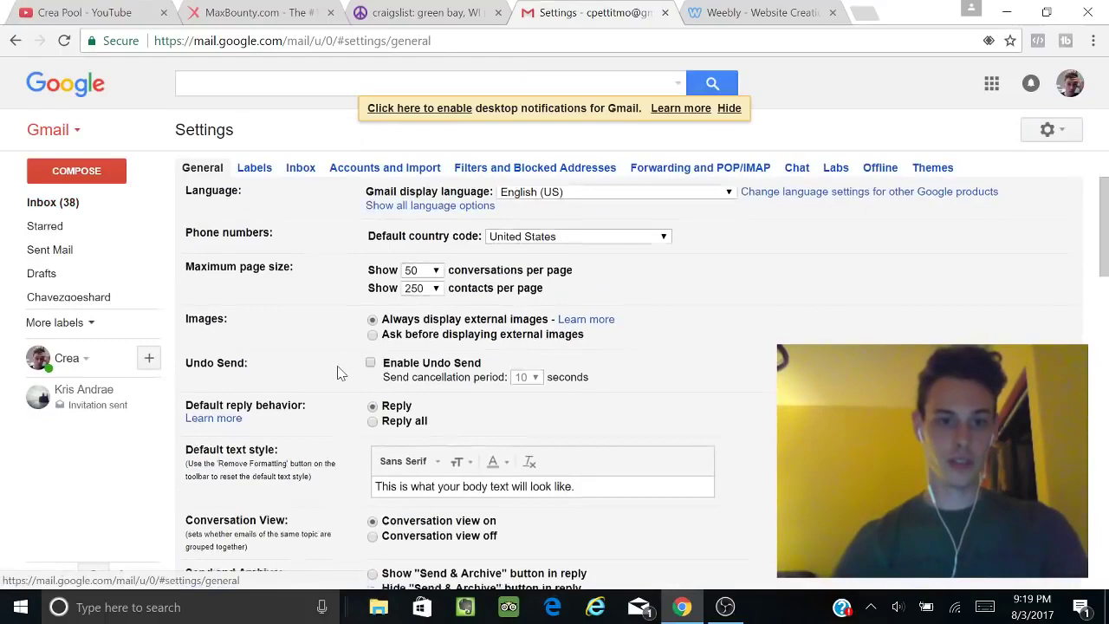
Step: Switch the vacation responder on and begin typing the subject 'I got you'
{"action": "scroll", "coordinate": [339, 373], "scroll_direction": "down", "scroll_amount": 15}
{"action": "scroll", "coordinate": [339, 373], "scroll_direction": "up", "scroll_amount": 4}
{"action": "scroll", "coordinate": [339, 372], "scroll_direction": "down", "scroll_amount": 2}
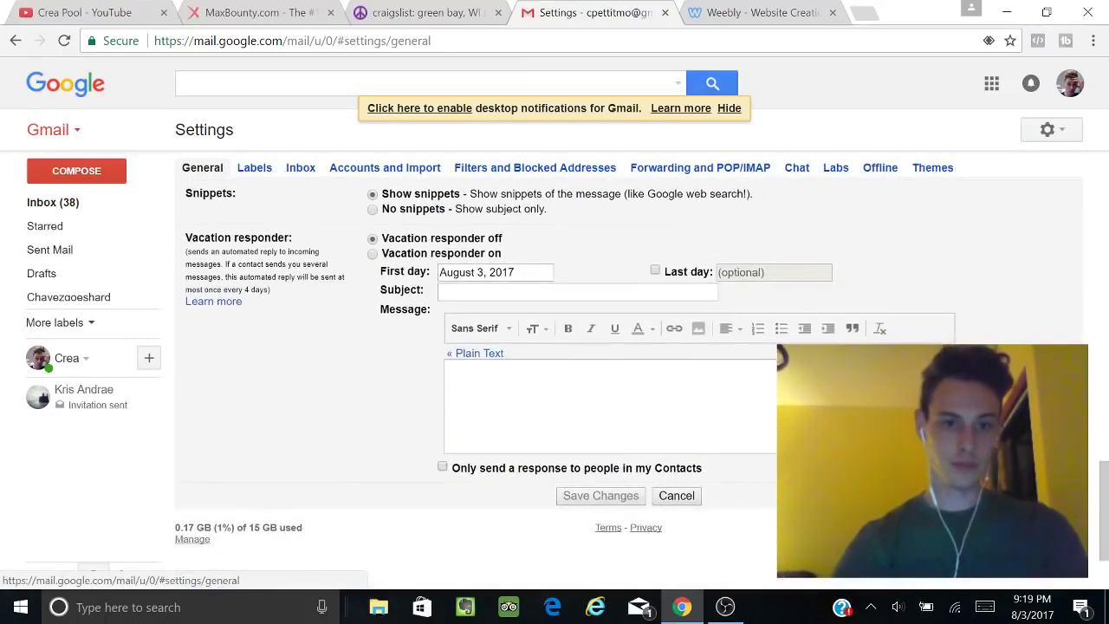
{"action": "left_click", "coordinate": [373, 254]}
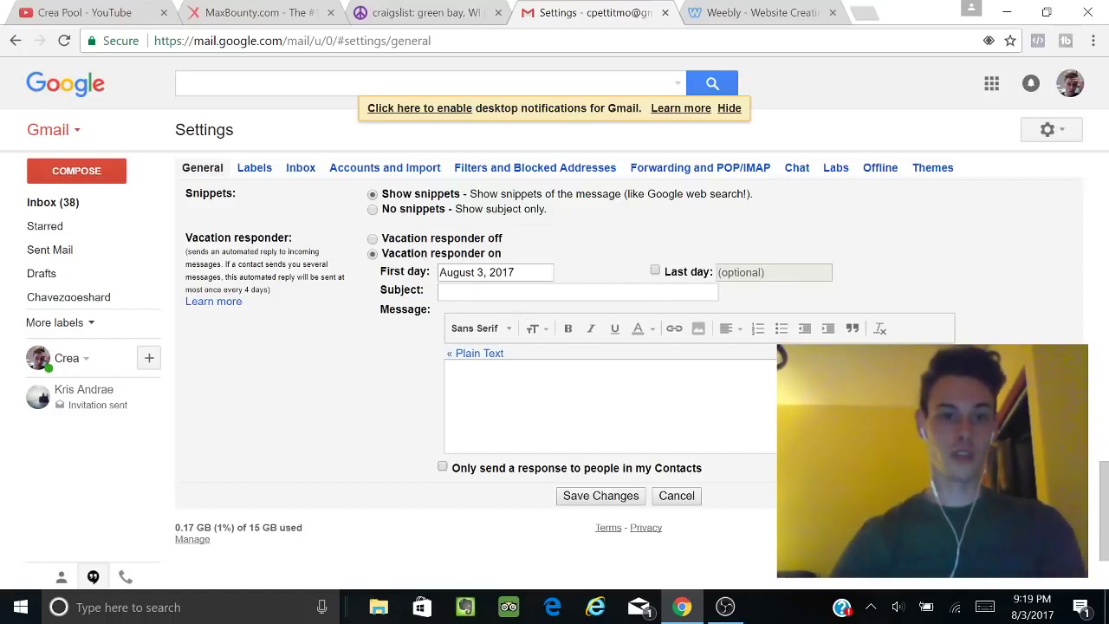
{"action": "left_click", "coordinate": [439, 291]}
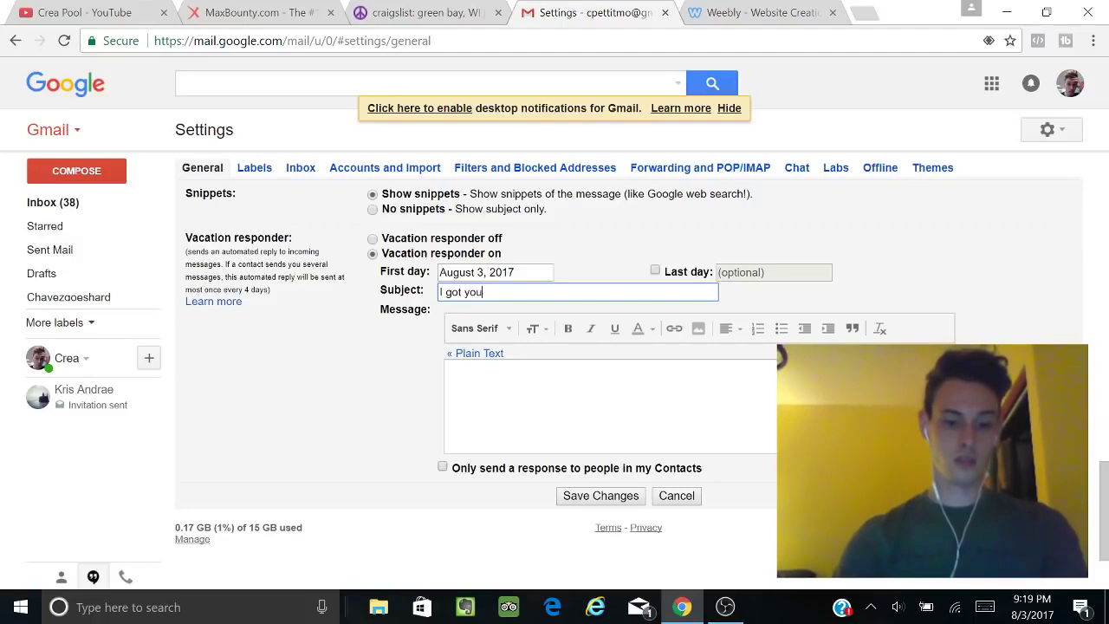
Step: Write the auto-reply body thanking senders and pitching money from filling out online surveys
{"action": "left_click", "coordinate": [451, 370]}
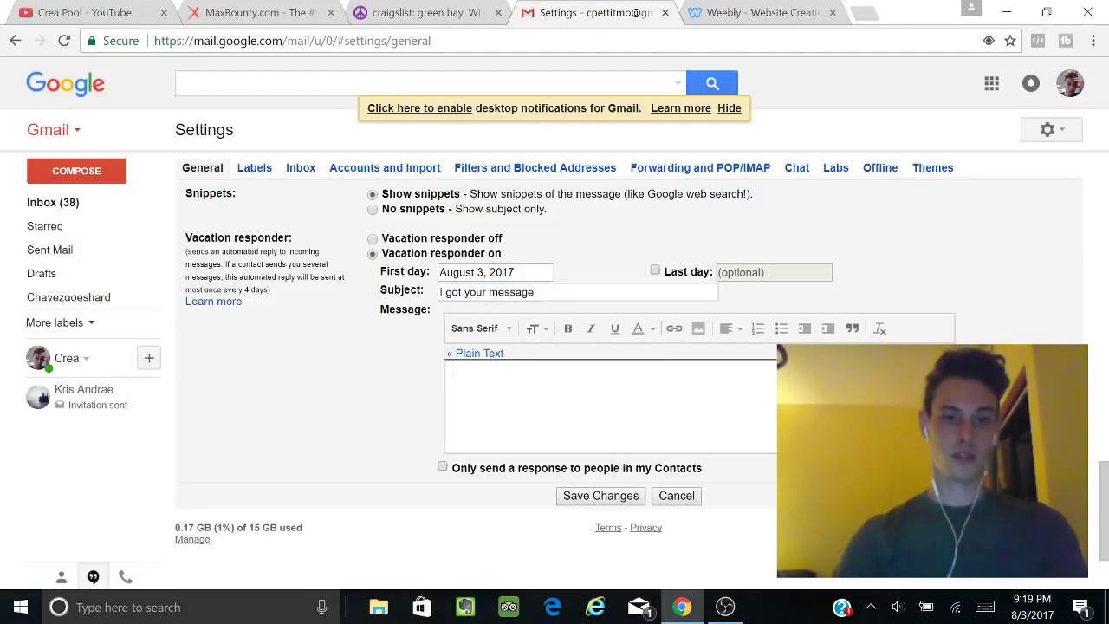
{"action": "type", "text": "Hello, thanks for reach out to"}
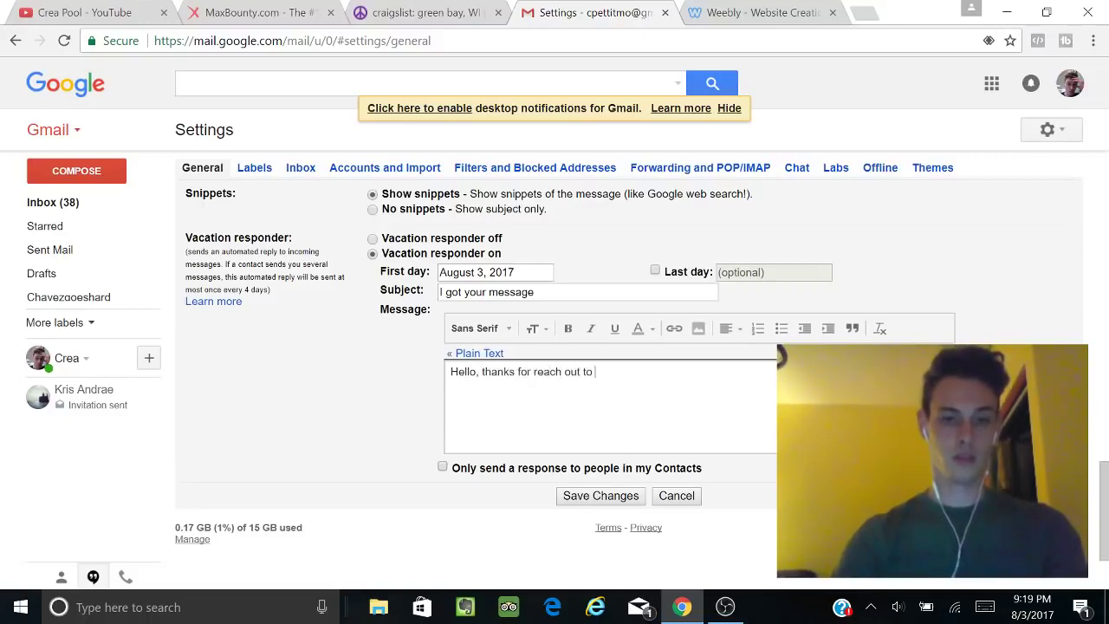
{"action": "type", "text": " me about h"}
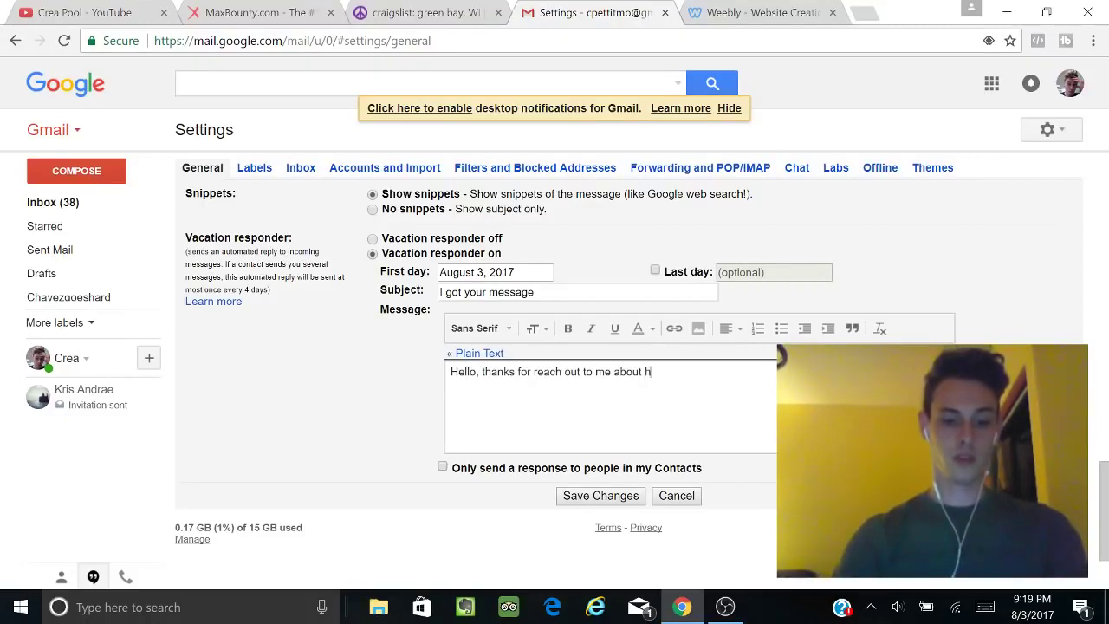
{"action": "type", "text": "ow you can"}
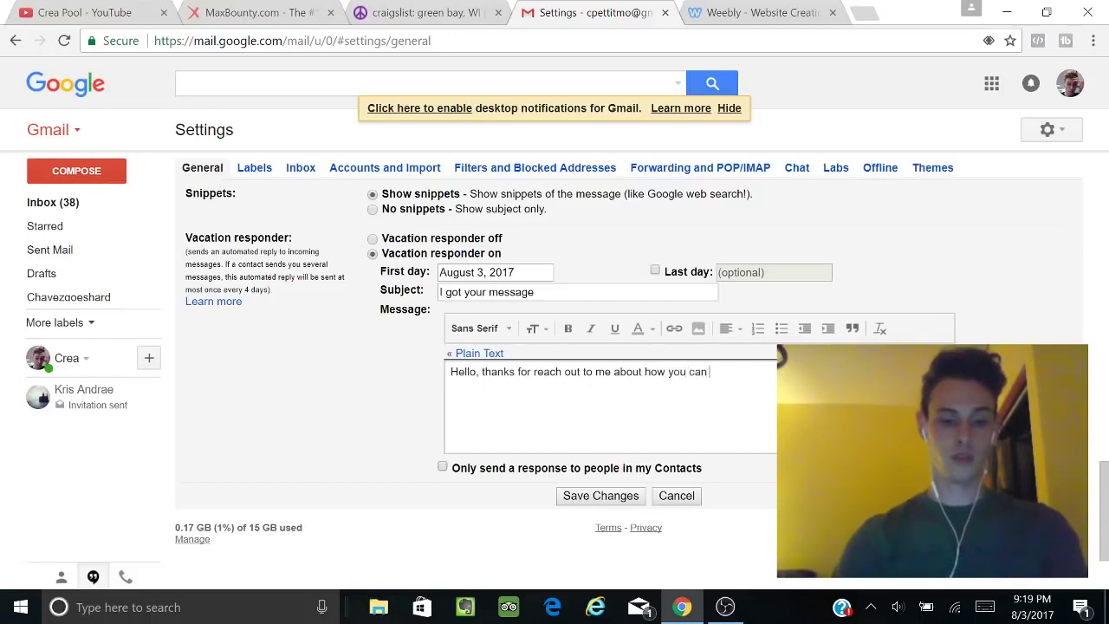
{"action": "key", "text": "BackSpace"}
{"action": "key", "text": "BackSpace"}
{"action": "key", "text": "BackSpace"}
{"action": "key", "text": "BackSpace"}
{"action": "key", "text": "BackSpace"}
{"action": "key", "text": "BackSpace"}
{"action": "key", "text": "BackSpace"}
{"action": "key", "text": "BackSpace"}
{"action": "key", "text": "BackSpace"}
{"action": "key", "text": "BackSpace"}
{"action": "key", "text": "BackSpace"}
{"action": "key", "text": "BackSpace"}
{"action": "key", "text": "BackSpace"}
{"action": "key", "text": "BackSpace"}
{"action": "key", "text": "BackSpace"}
{"action": "key", "text": "BackSpace"}
{"action": "key", "text": "BackSpace"}
{"action": "key", "text": "BackSpace"}
{"action": "key", "text": "BackSpace"}
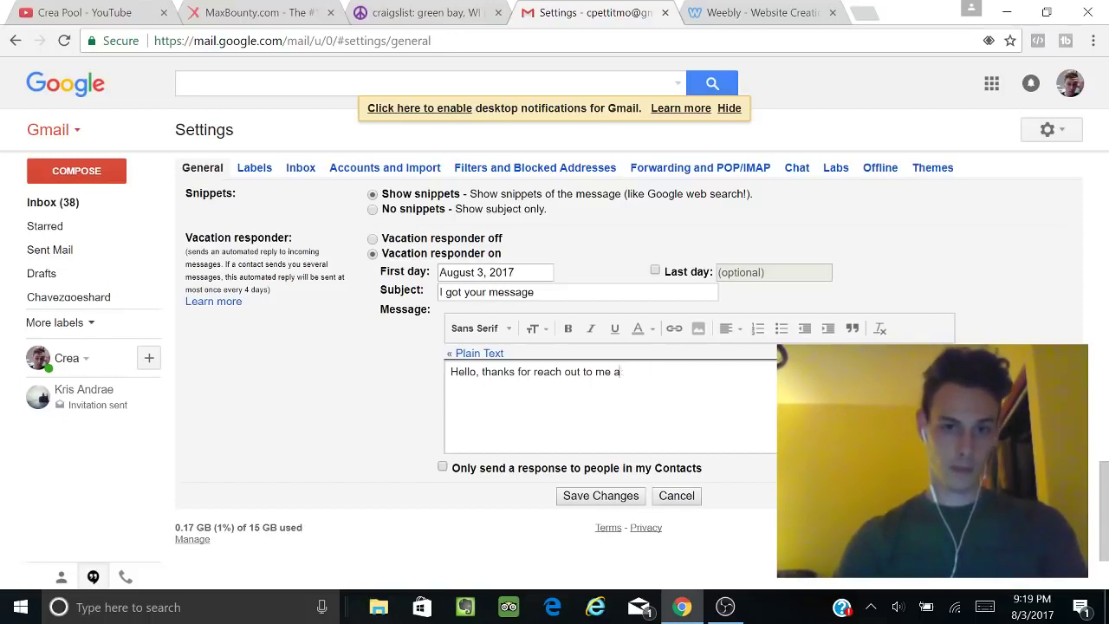
{"action": "type", "text": "."}
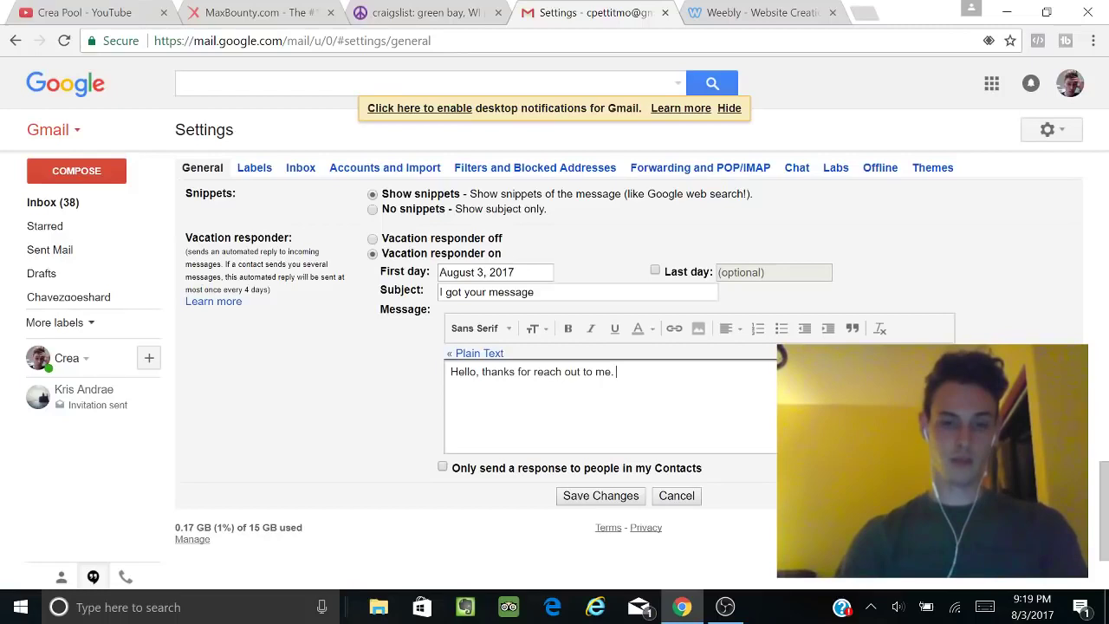
{"action": "key", "text": "Return"}
{"action": "key", "text": "Return"}
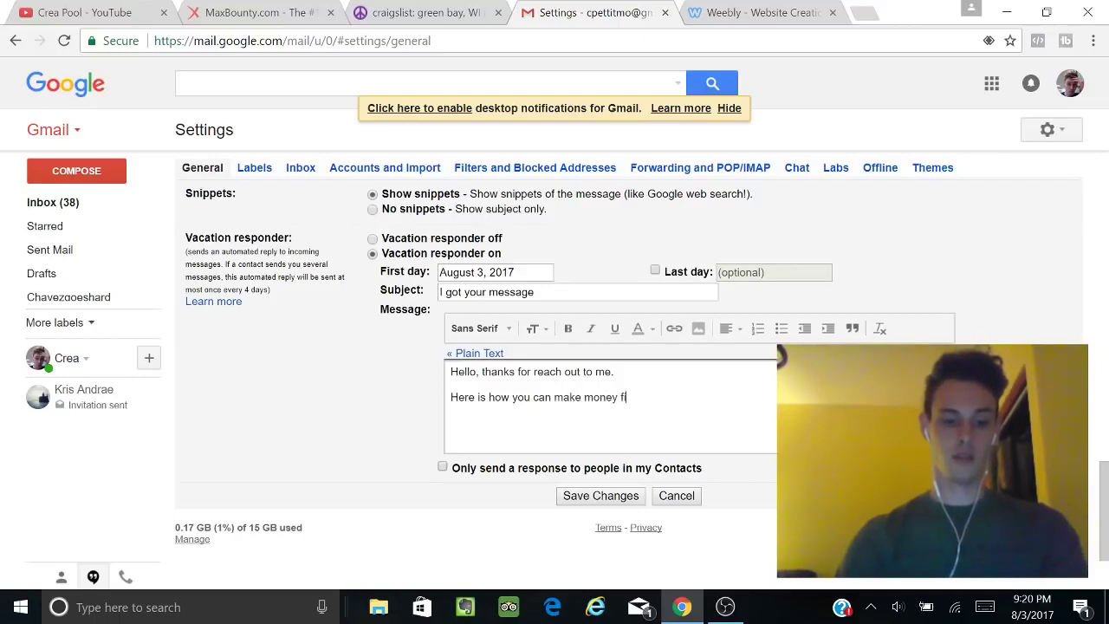
{"action": "type", "text": "iling out on"}
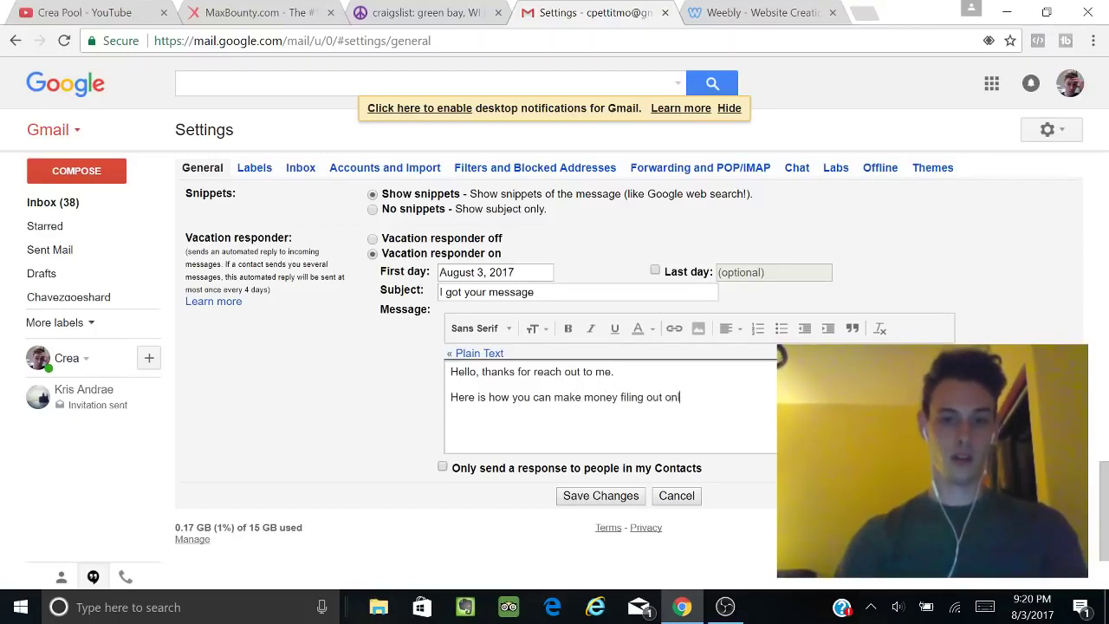
{"action": "type", "text": "line serveys"}
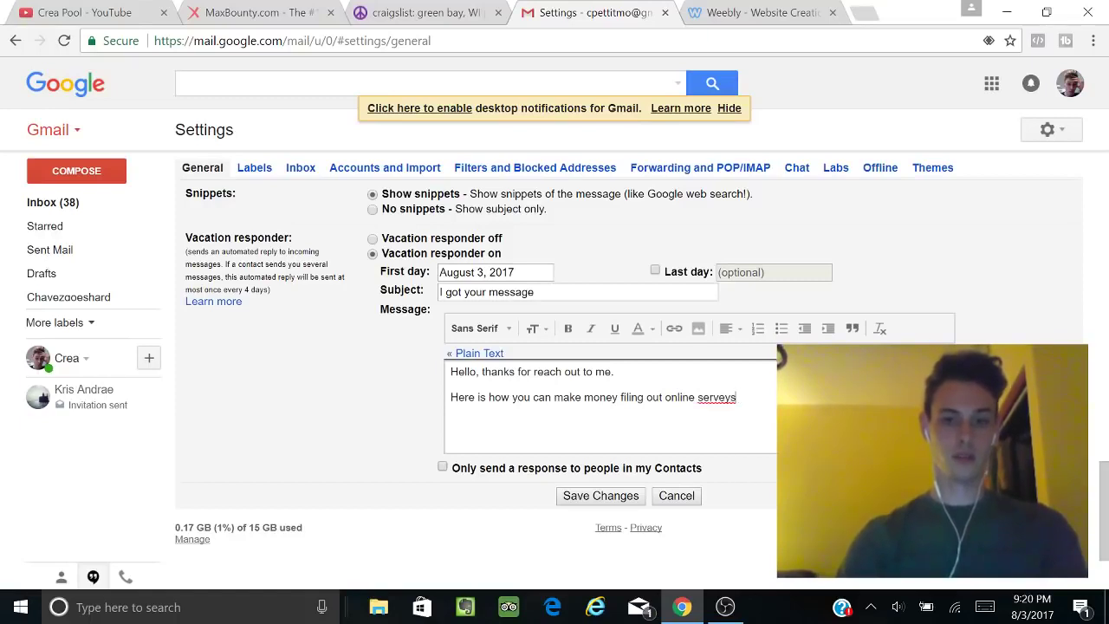
{"action": "key", "text": "BackSpace"}
{"action": "key", "text": "BackSpace"}
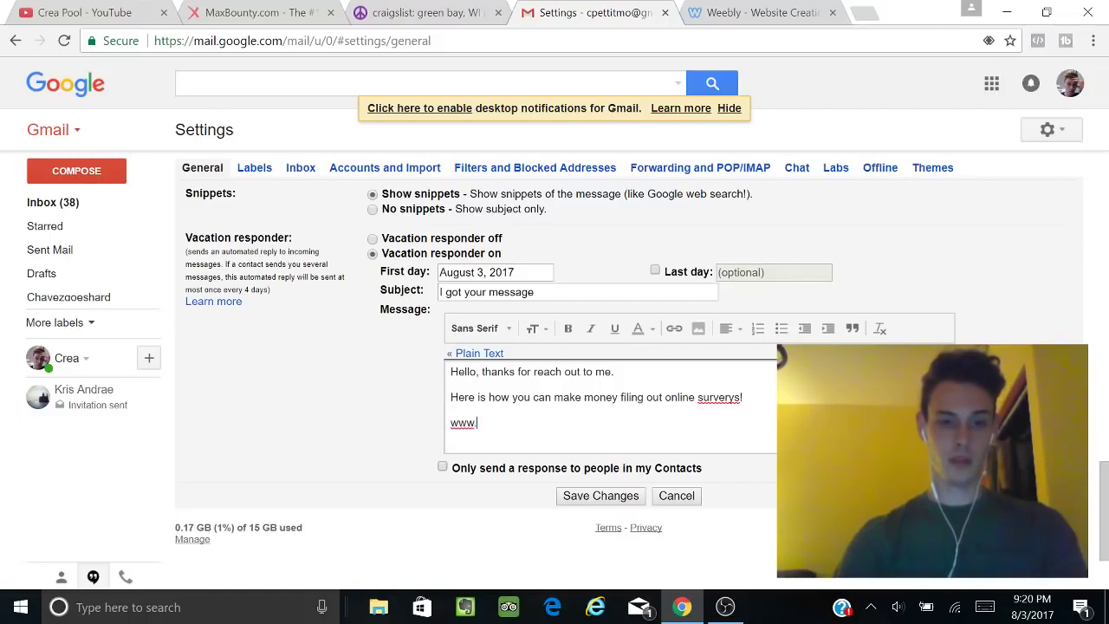
{"action": "type", "text": "s"}
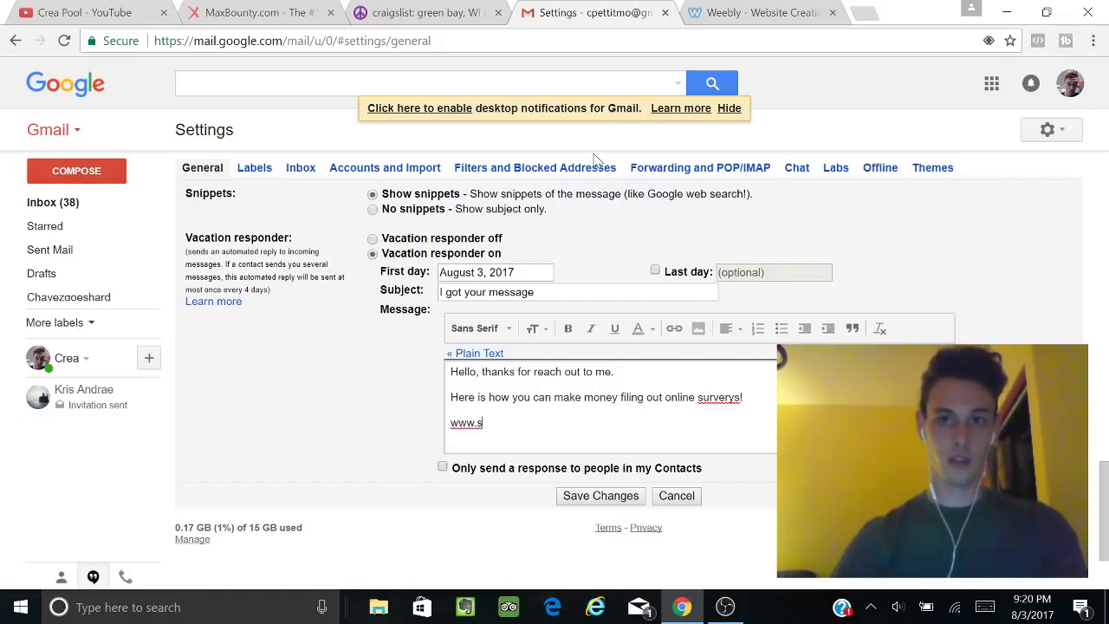
{"action": "left_click", "coordinate": [754, 14]}
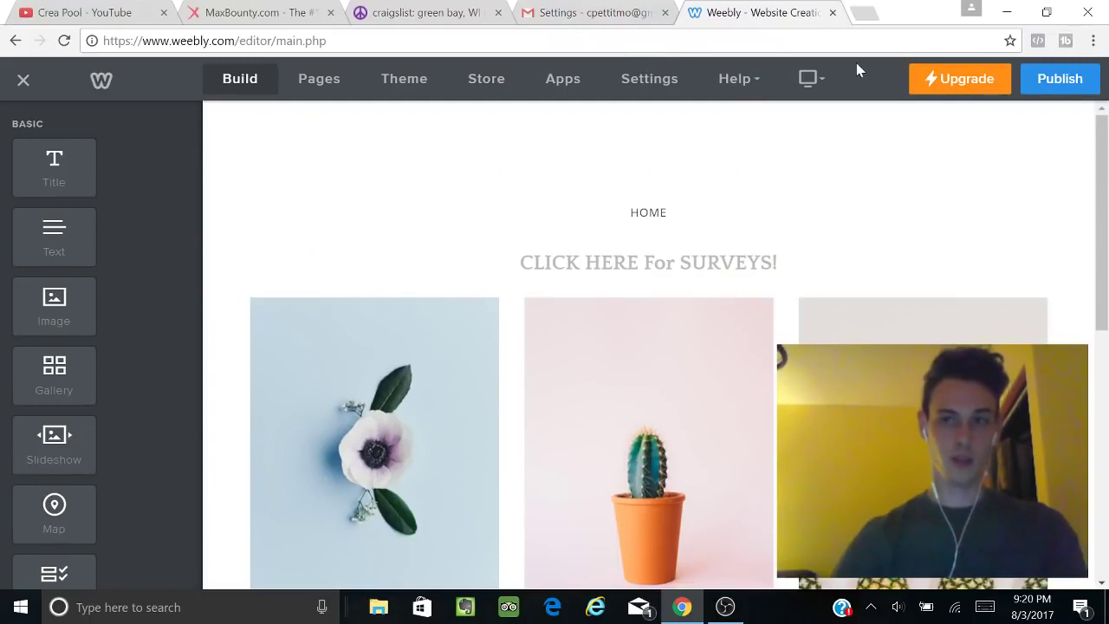
{"action": "left_click", "coordinate": [1060, 78]}
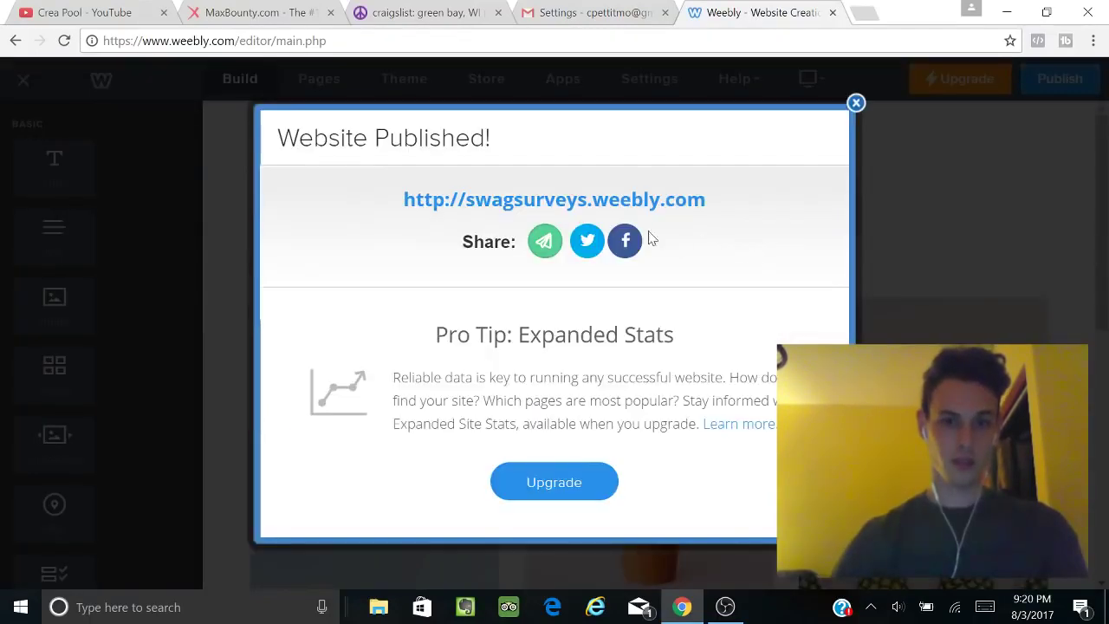
{"action": "right_click", "coordinate": [610, 201]}
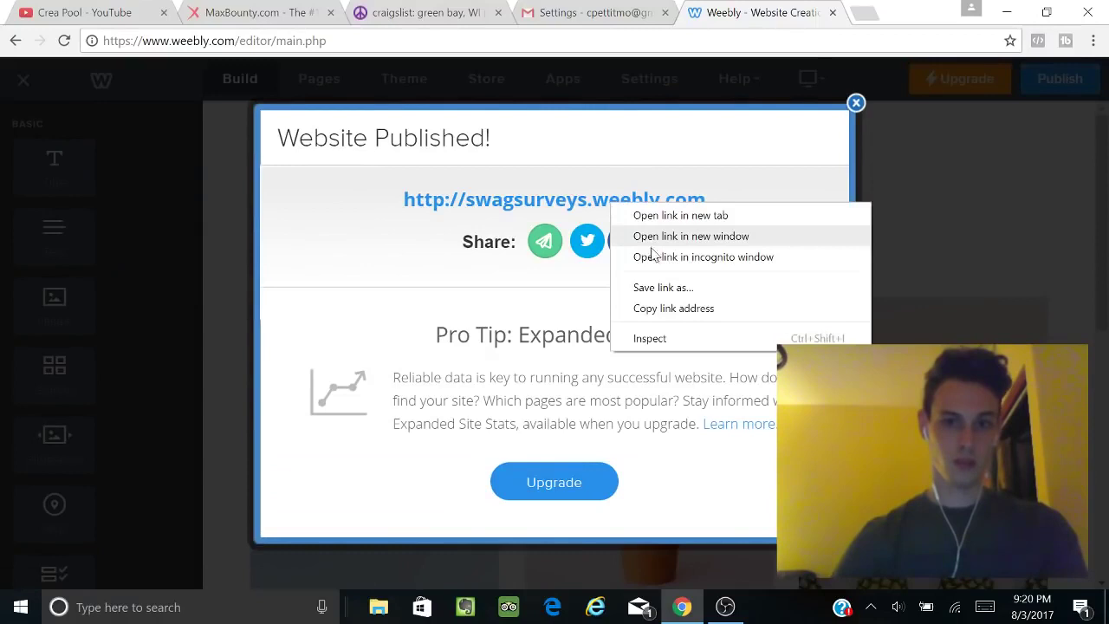
{"action": "left_click", "coordinate": [648, 309]}
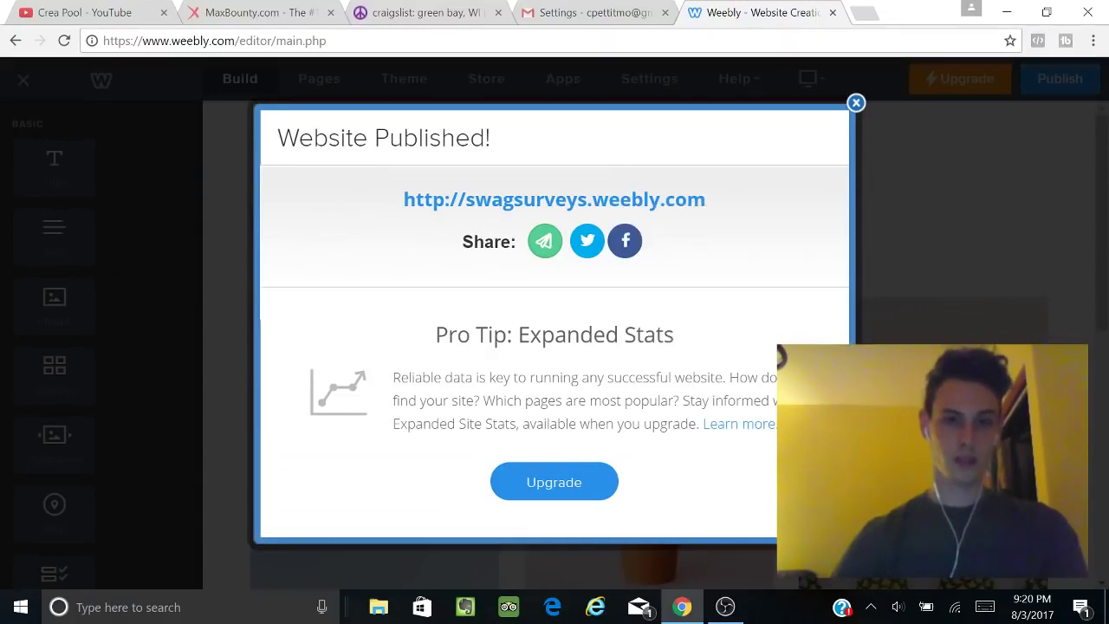
{"action": "left_click", "coordinate": [567, 8]}
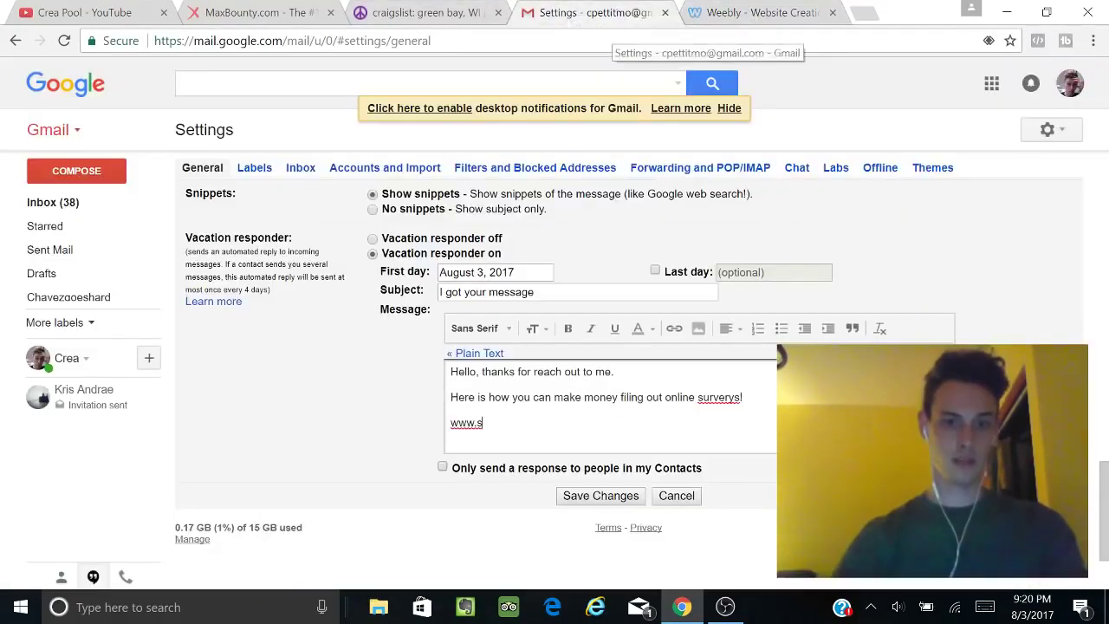
{"action": "double_click", "coordinate": [466, 423]}
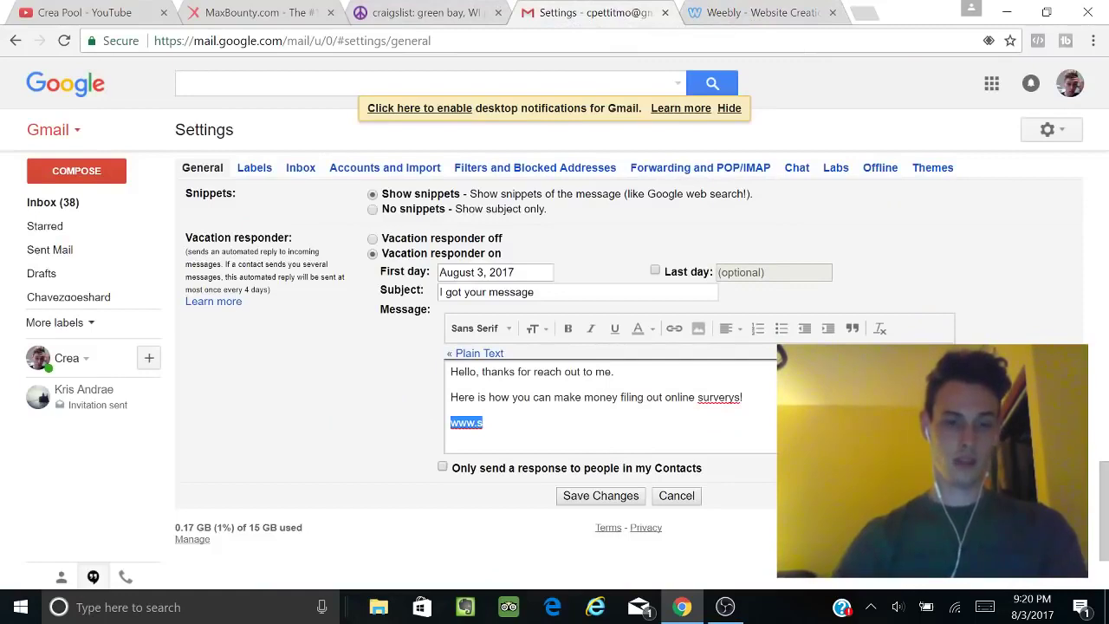
{"action": "right_click", "coordinate": [466, 423]}
{"action": "left_click", "coordinate": [509, 234]}
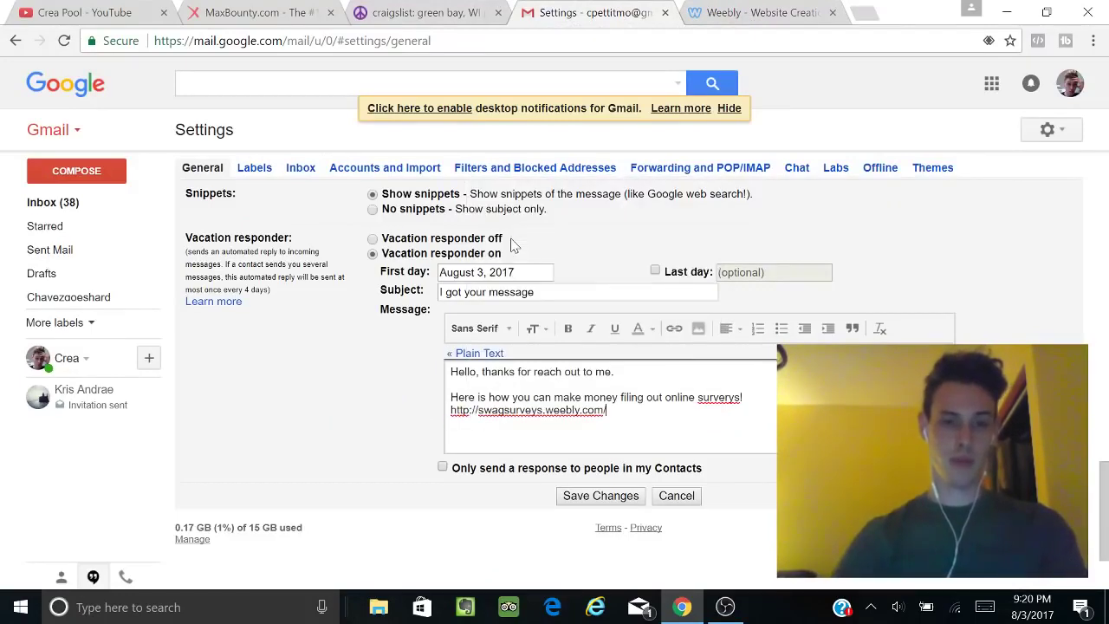
{"action": "key", "text": "Return"}
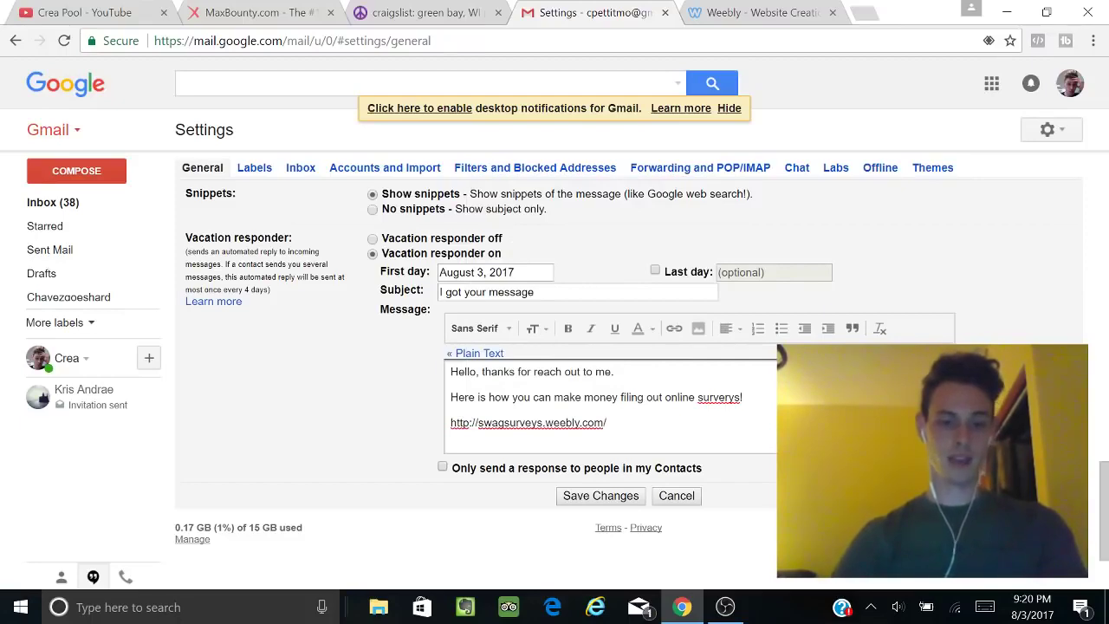
Step: Save the vacation responder settings
{"action": "scroll", "coordinate": [429, 390], "scroll_direction": "up", "scroll_amount": 3}
{"action": "scroll", "coordinate": [429, 390], "scroll_direction": "down", "scroll_amount": 4}
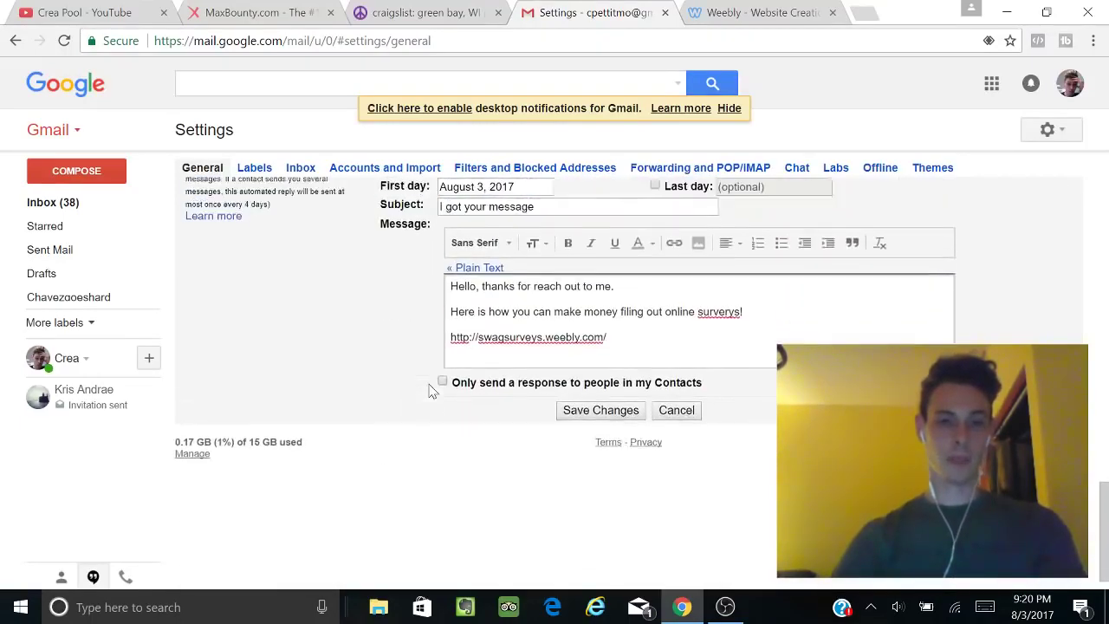
{"action": "scroll", "coordinate": [431, 390], "scroll_direction": "up", "scroll_amount": 1}
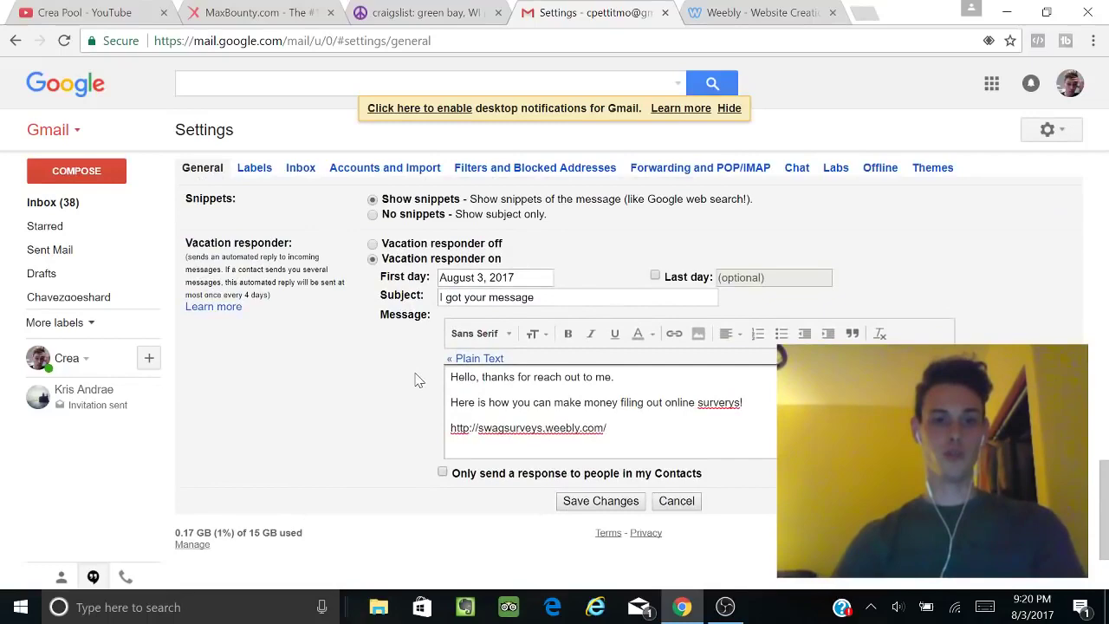
{"action": "scroll", "coordinate": [416, 380], "scroll_direction": "down", "scroll_amount": 1}
{"action": "scroll", "coordinate": [424, 407], "scroll_direction": "up", "scroll_amount": 1}
{"action": "scroll", "coordinate": [420, 395], "scroll_direction": "down", "scroll_amount": 1}
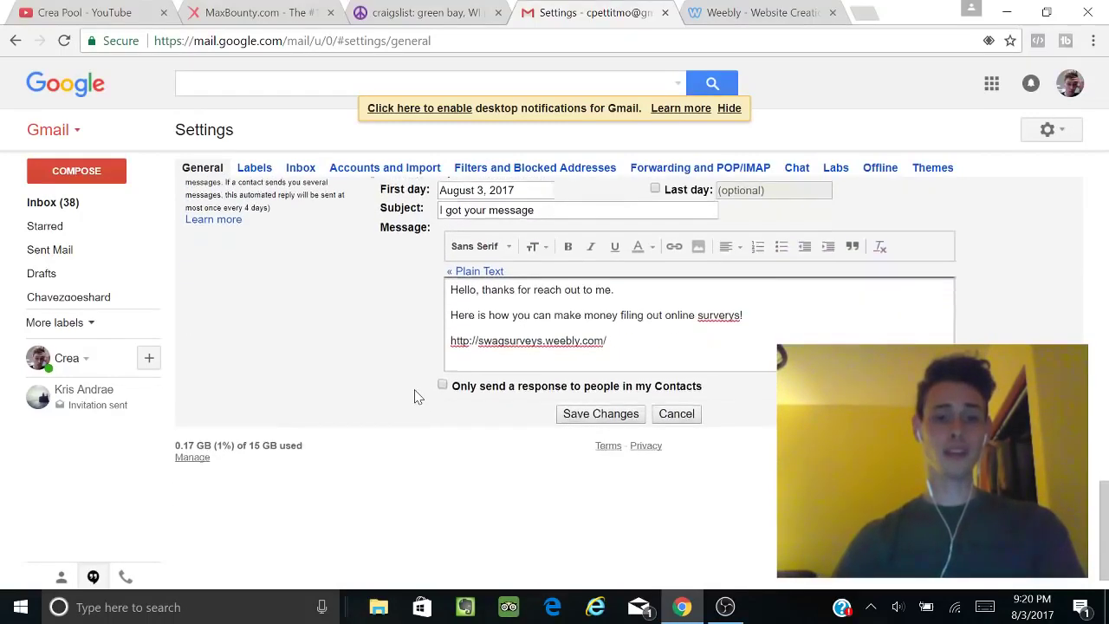
{"action": "scroll", "coordinate": [414, 381], "scroll_direction": "up", "scroll_amount": 1}
{"action": "scroll", "coordinate": [411, 375], "scroll_direction": "down", "scroll_amount": 1}
{"action": "scroll", "coordinate": [411, 383], "scroll_direction": "up", "scroll_amount": 1}
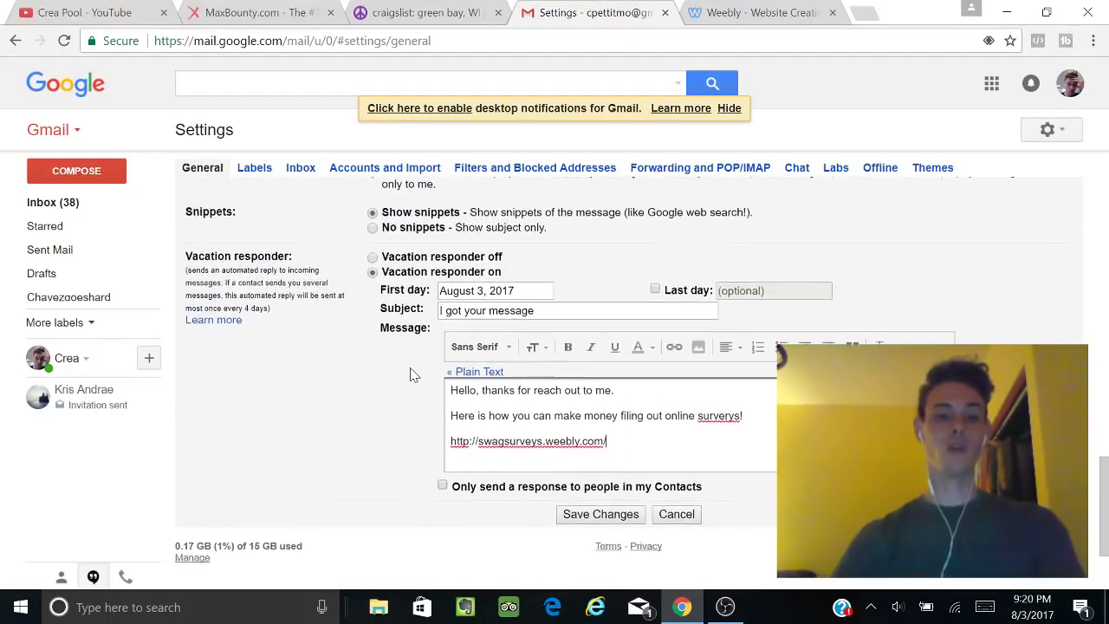
{"action": "scroll", "coordinate": [411, 381], "scroll_direction": "down", "scroll_amount": 1}
{"action": "scroll", "coordinate": [450, 375], "scroll_direction": "up", "scroll_amount": 1}
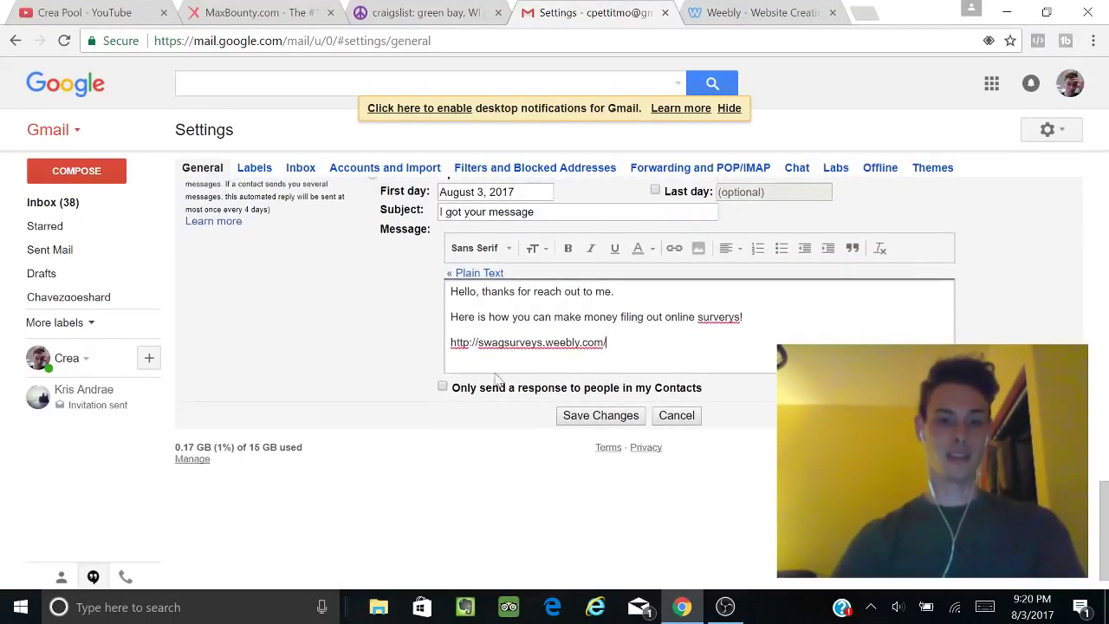
{"action": "left_click", "coordinate": [641, 415]}
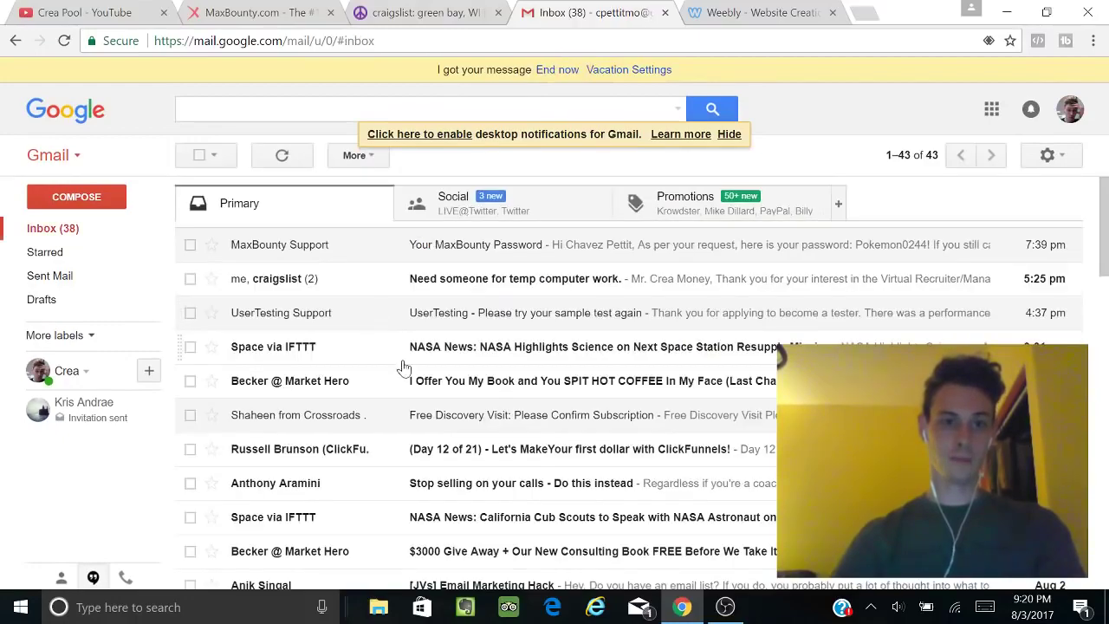
{"action": "scroll", "coordinate": [401, 364], "scroll_direction": "down", "scroll_amount": 2}
{"action": "scroll", "coordinate": [401, 364], "scroll_direction": "up", "scroll_amount": 2}
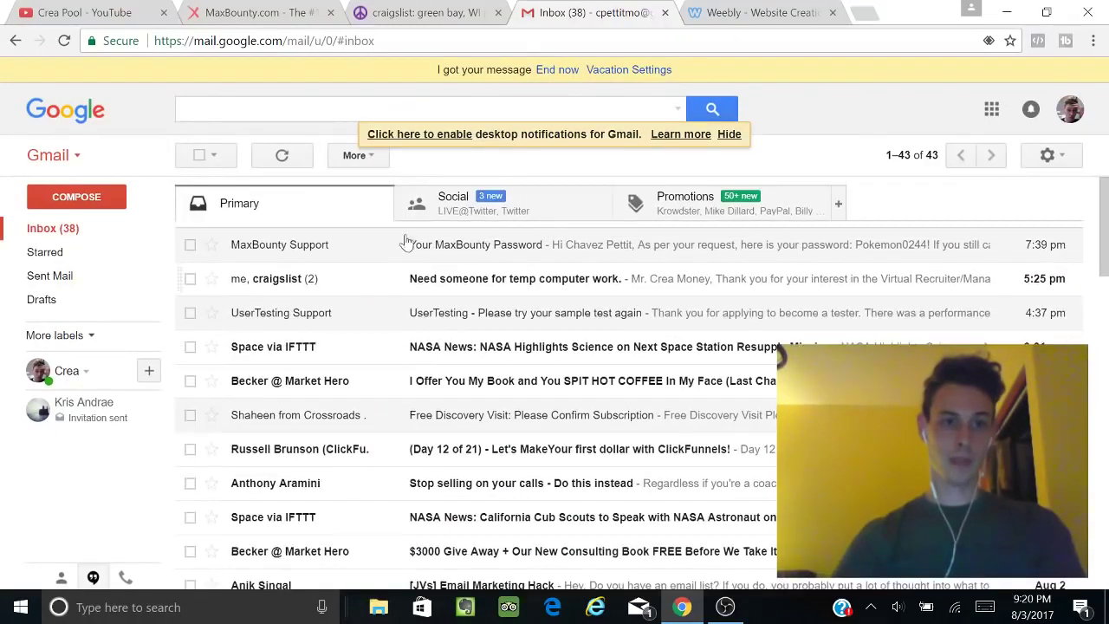
Step: Start a Green Bay Craigslist posting as a gig offered, hiring someone
{"action": "left_click", "coordinate": [428, 23]}
{"action": "scroll", "coordinate": [594, 381], "scroll_direction": "down", "scroll_amount": 4}
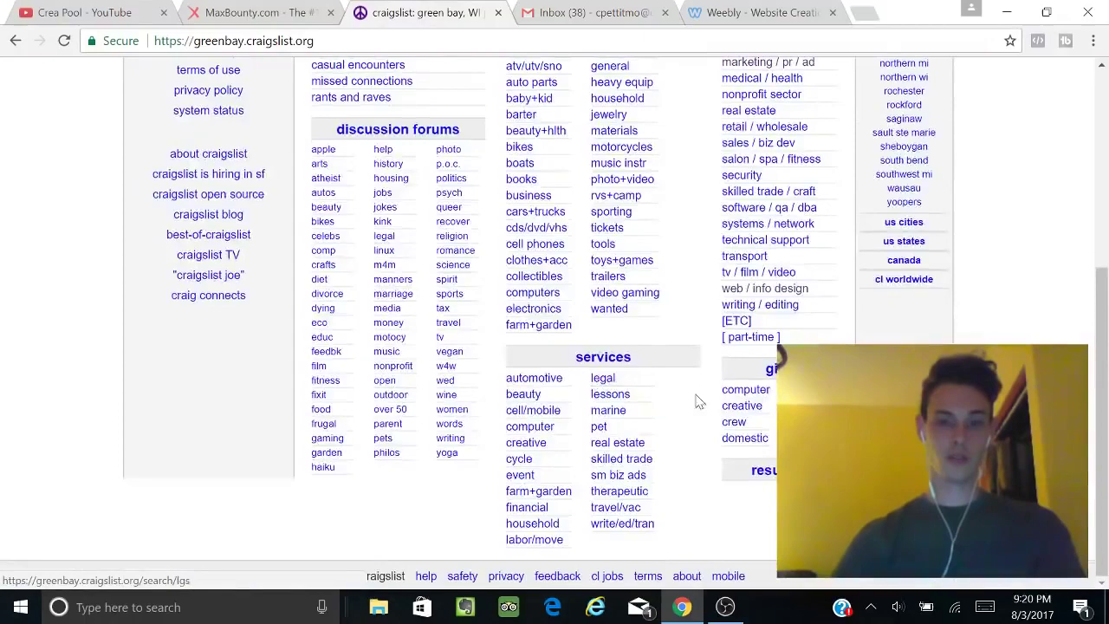
{"action": "scroll", "coordinate": [706, 401], "scroll_direction": "up", "scroll_amount": 4}
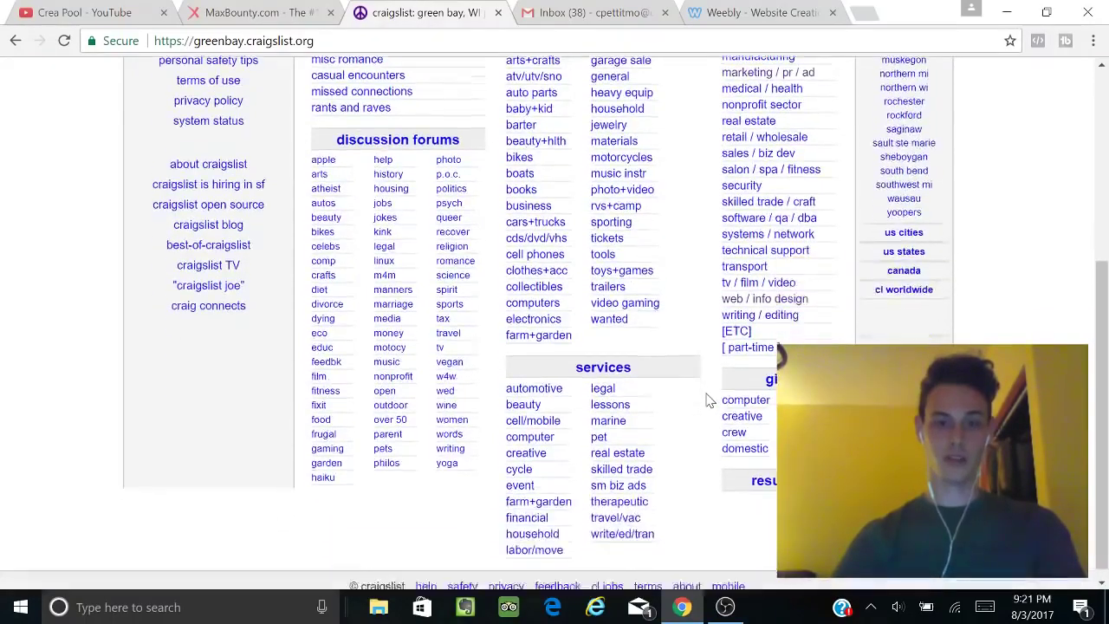
{"action": "left_click", "coordinate": [163, 135]}
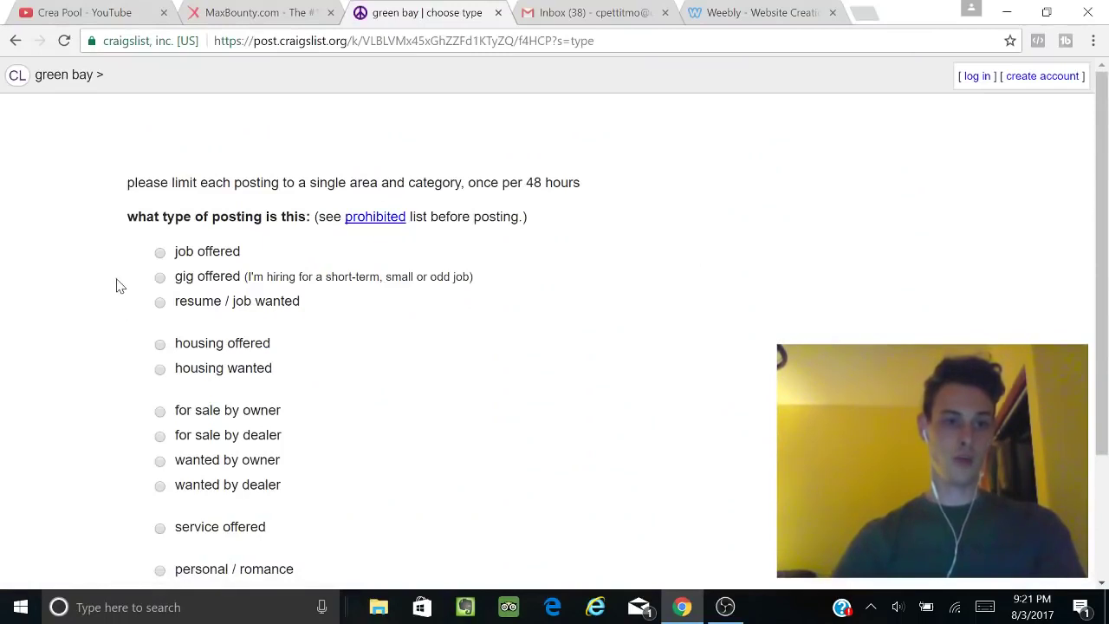
{"action": "scroll", "coordinate": [116, 285], "scroll_direction": "down", "scroll_amount": 2}
{"action": "scroll", "coordinate": [116, 285], "scroll_direction": "up", "scroll_amount": 2}
{"action": "left_click", "coordinate": [161, 277]}
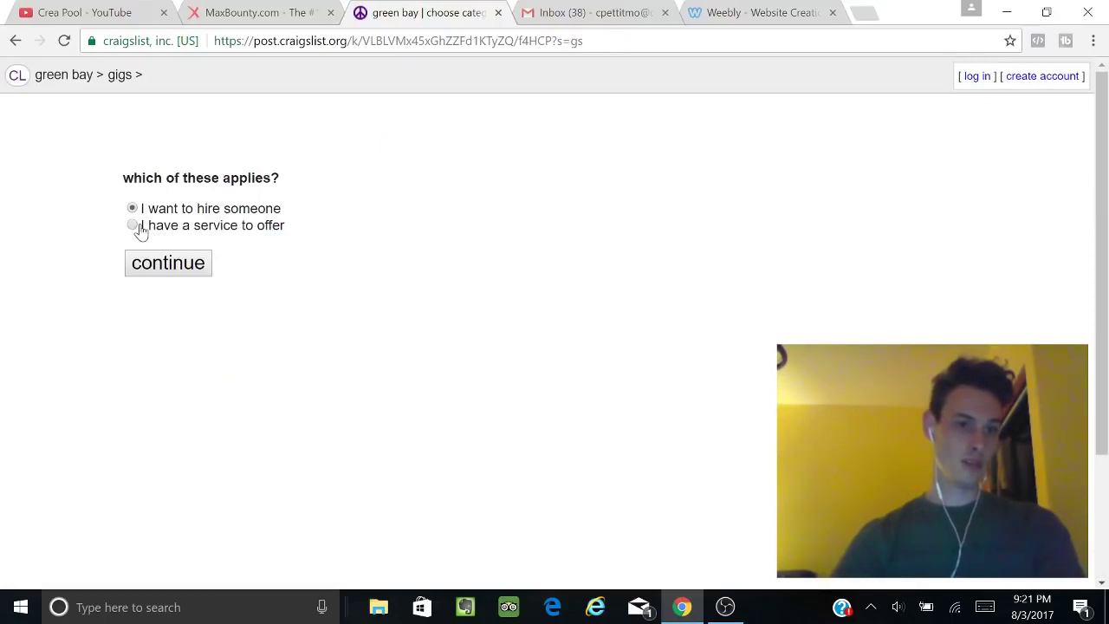
{"action": "left_click", "coordinate": [197, 272]}
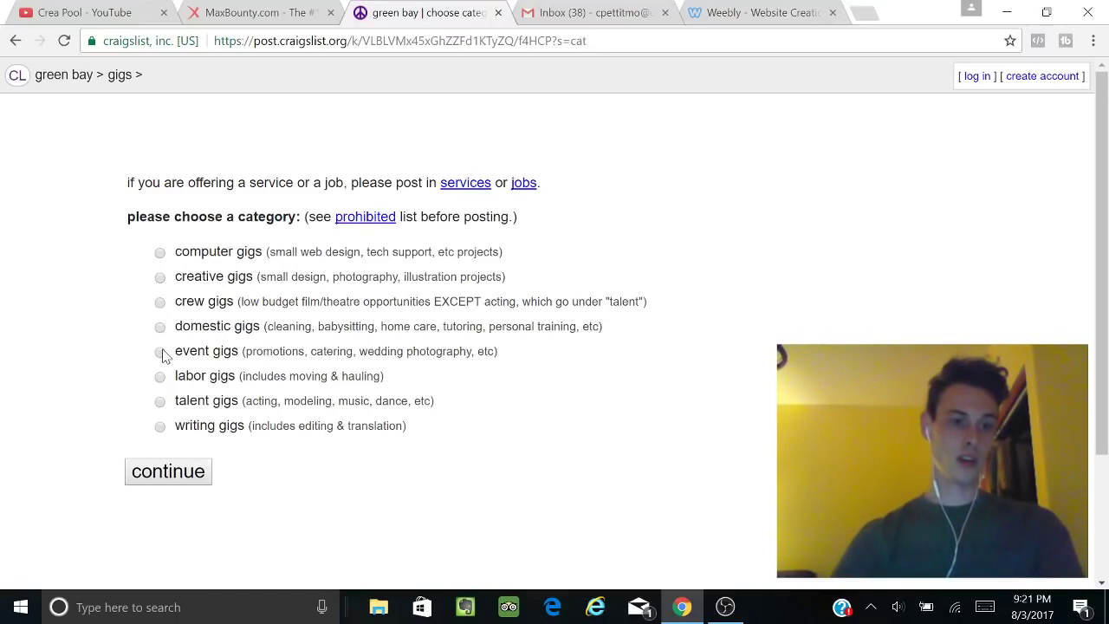
Step: Choose the computer gigs category to reach the posting form
{"action": "left_click", "coordinate": [160, 252]}
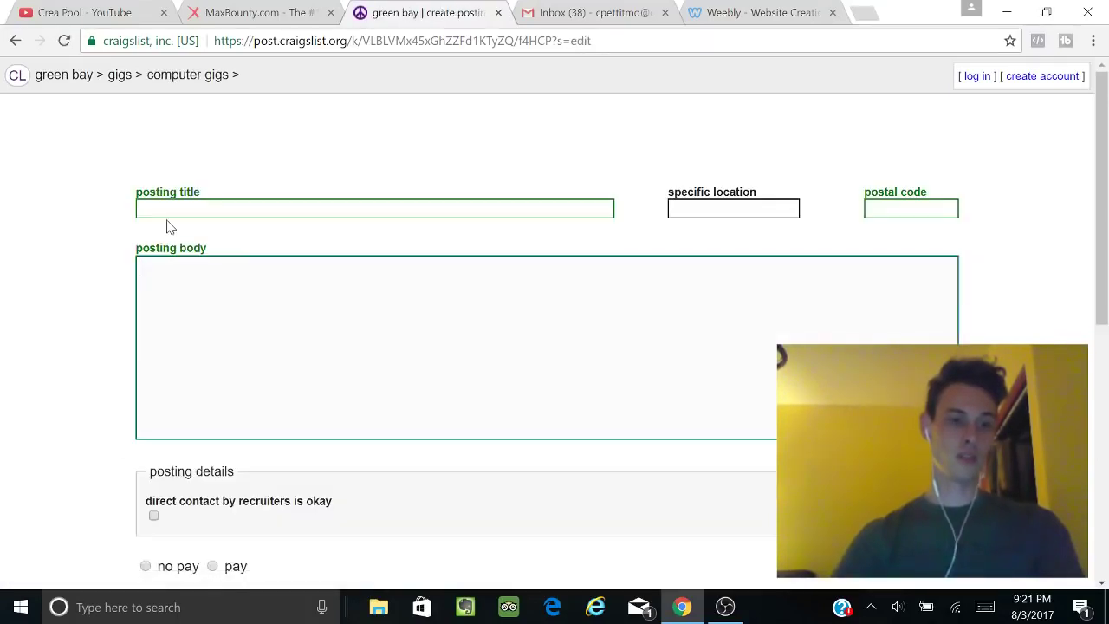
{"action": "left_click", "coordinate": [169, 212]}
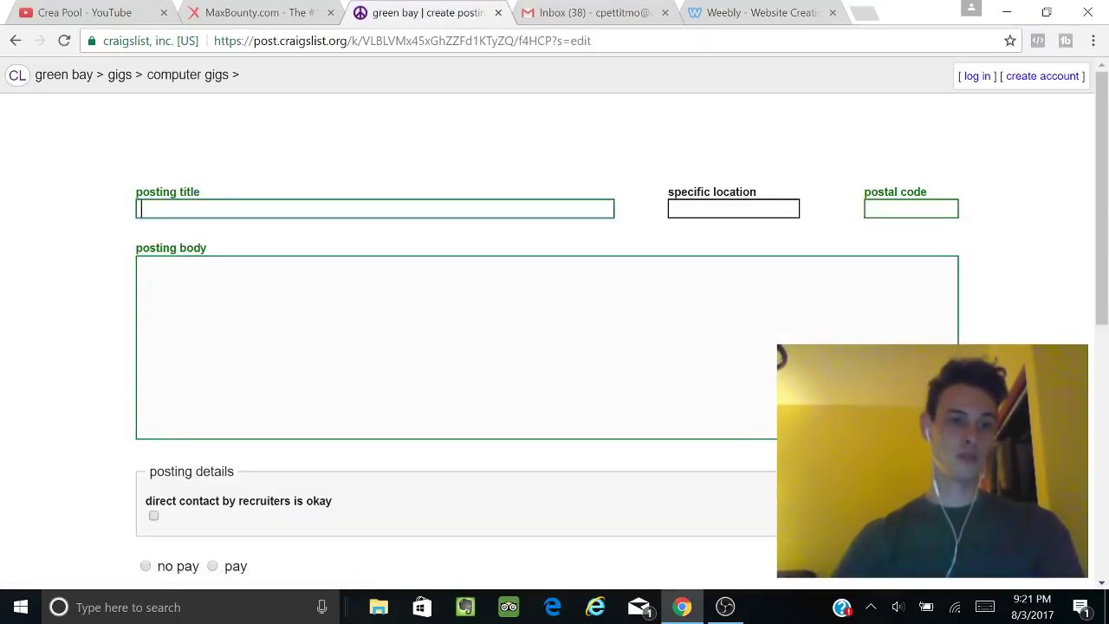
{"action": "left_click", "coordinate": [16, 40]}
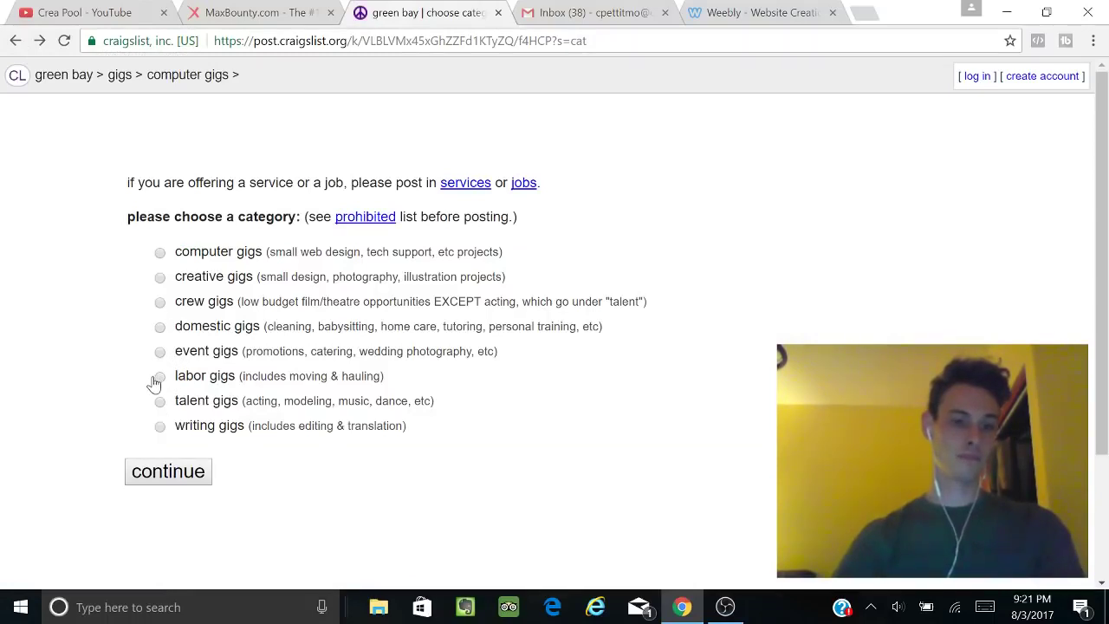
{"action": "left_click", "coordinate": [159, 252]}
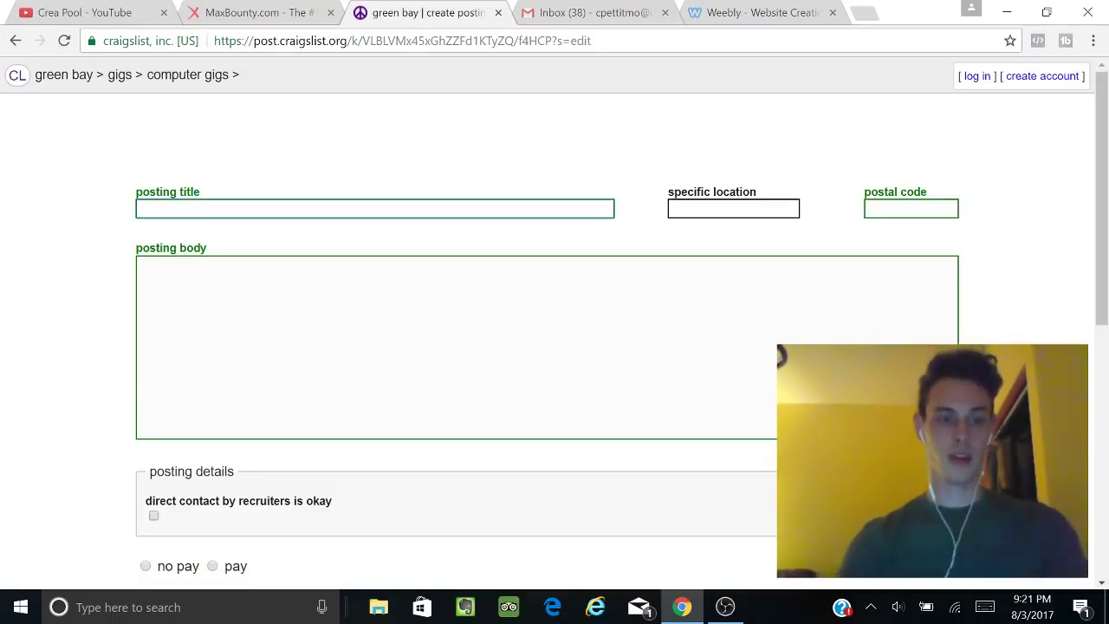
Step: Type the gig title 'Do you want to make money filling out surveys?'
{"action": "type", "text": "N"}
{"action": "key", "text": "BackSpace"}
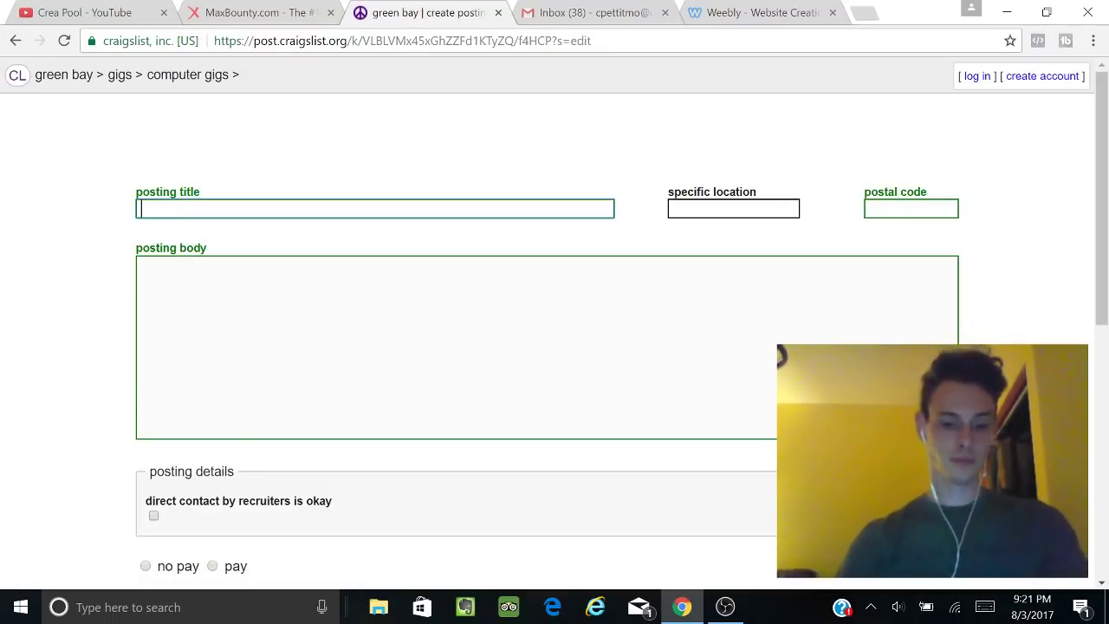
{"action": "key", "text": "BackSpace"}
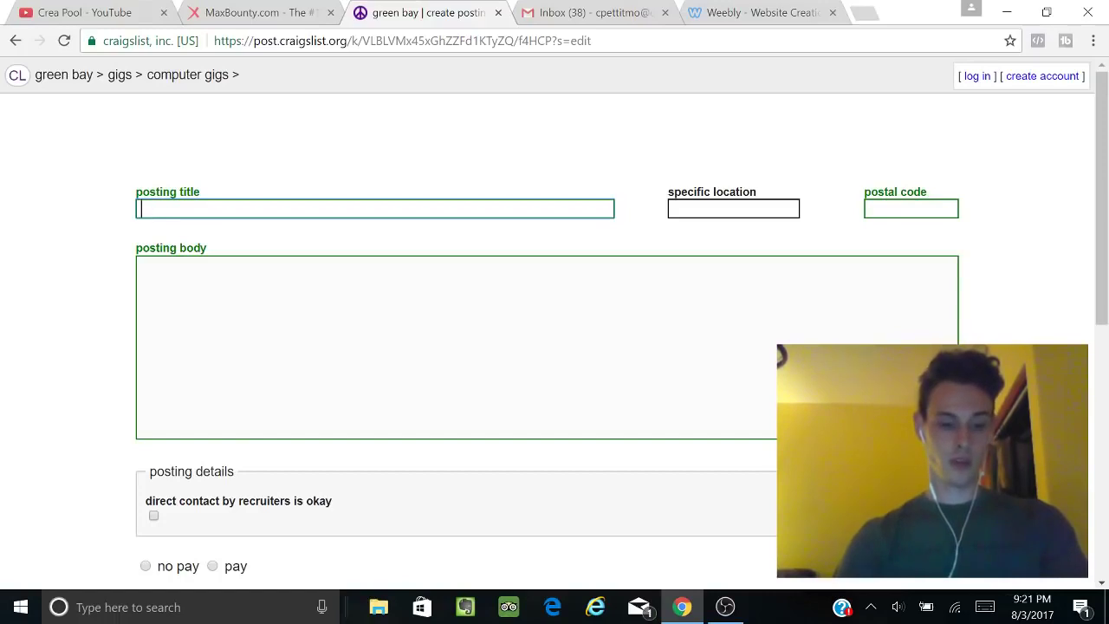
{"action": "type", "text": "Ma"}
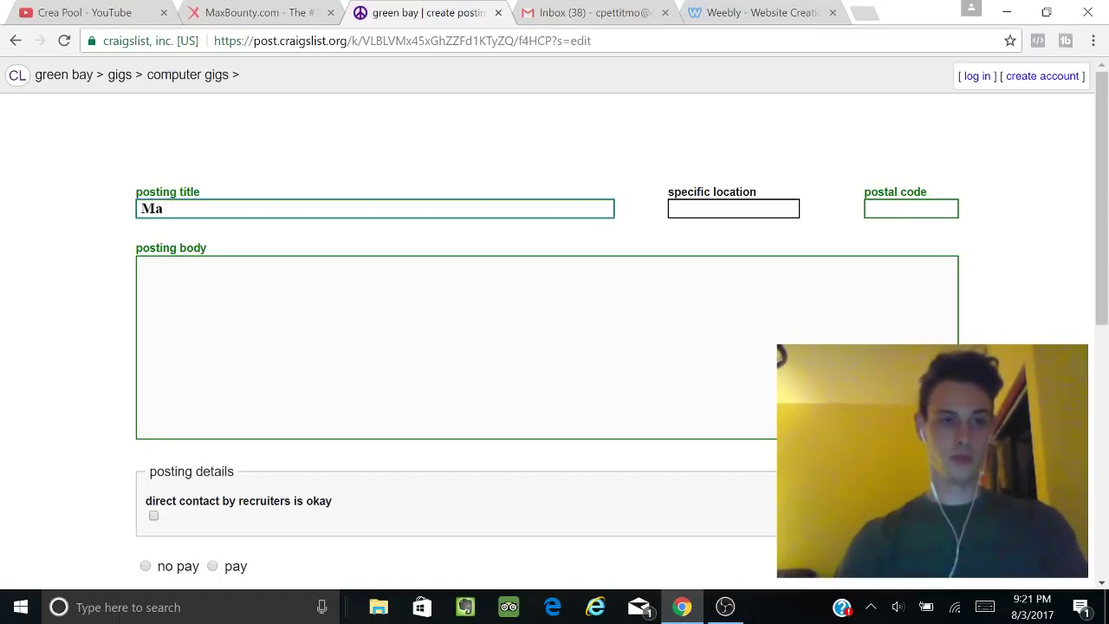
{"action": "type", "text": "keDo you wan"}
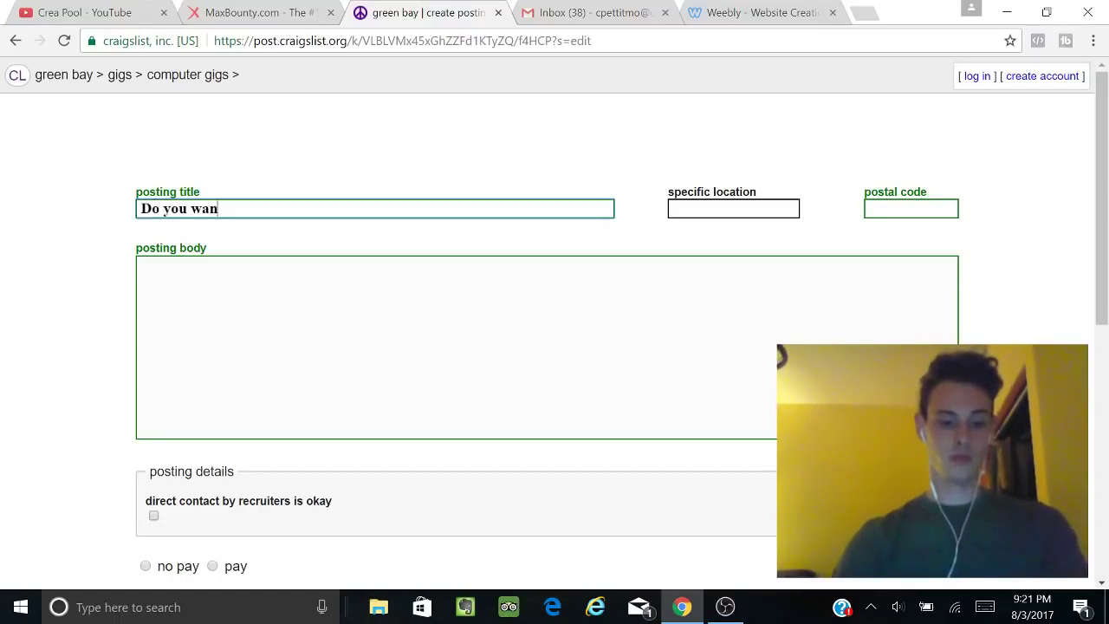
{"action": "type", "text": "t to make money"}
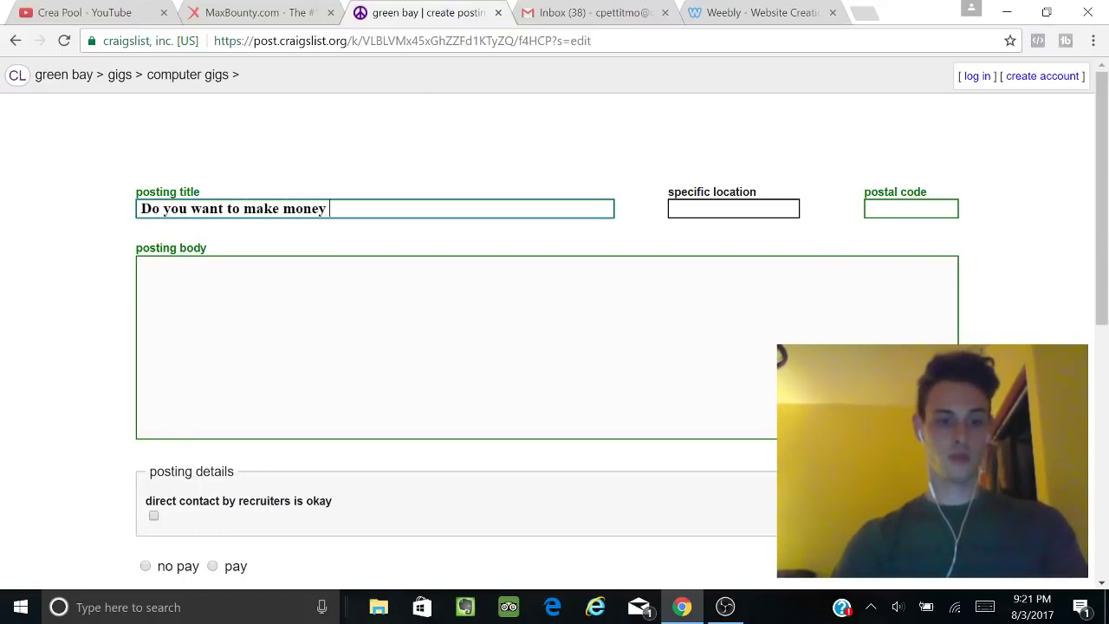
{"action": "type", "text": " filling out sur"}
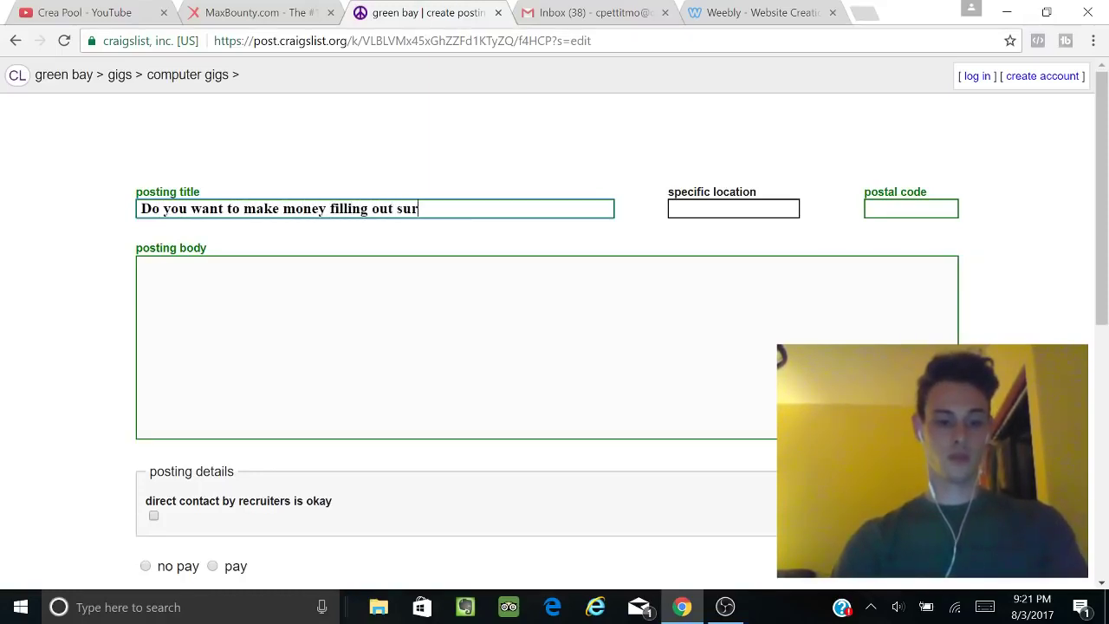
{"action": "type", "text": "vy"}
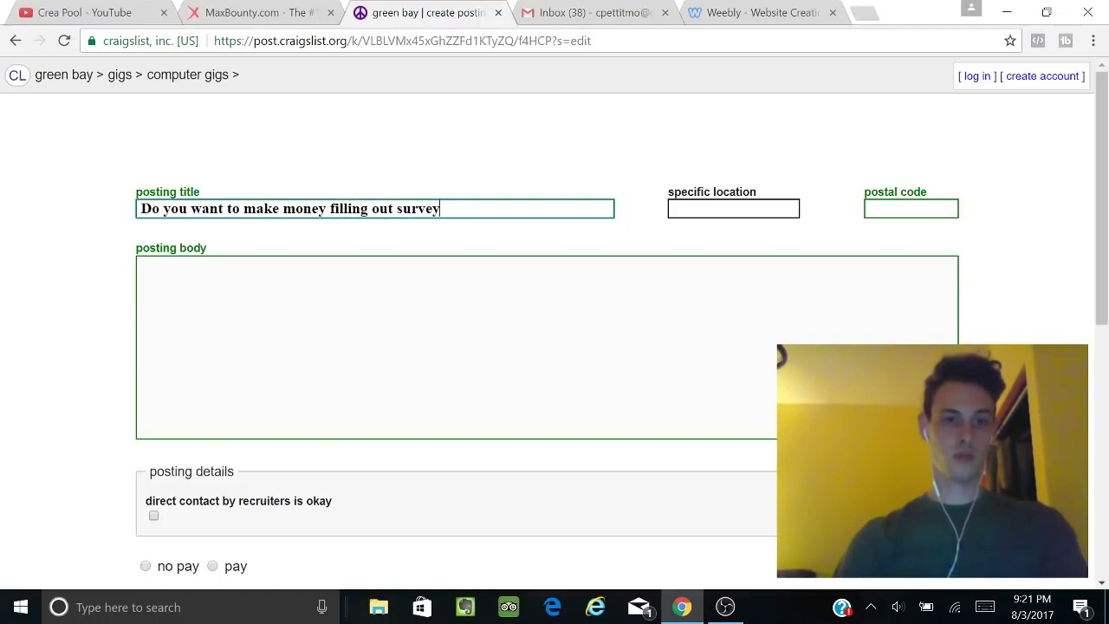
{"action": "type", "text": "s?"}
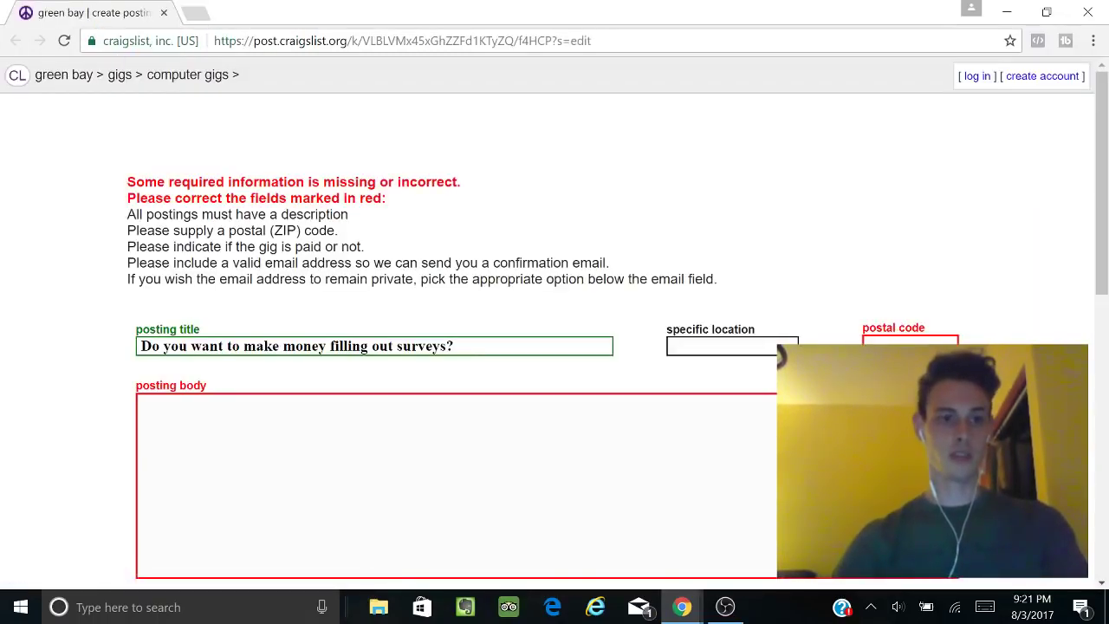
Step: Write the posting body 'Respond to this post to find out more!'
{"action": "scroll", "coordinate": [555, 319], "scroll_direction": "down", "scroll_amount": 2}
{"action": "scroll", "coordinate": [555, 319], "scroll_direction": "up", "scroll_amount": 1}
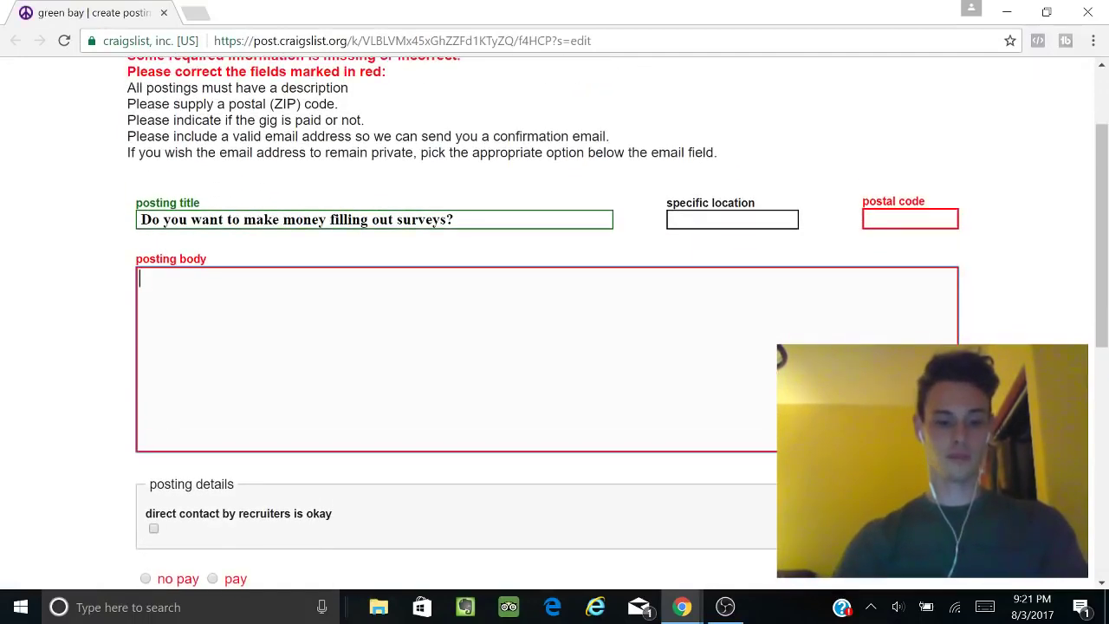
{"action": "type", "text": "nd to"}
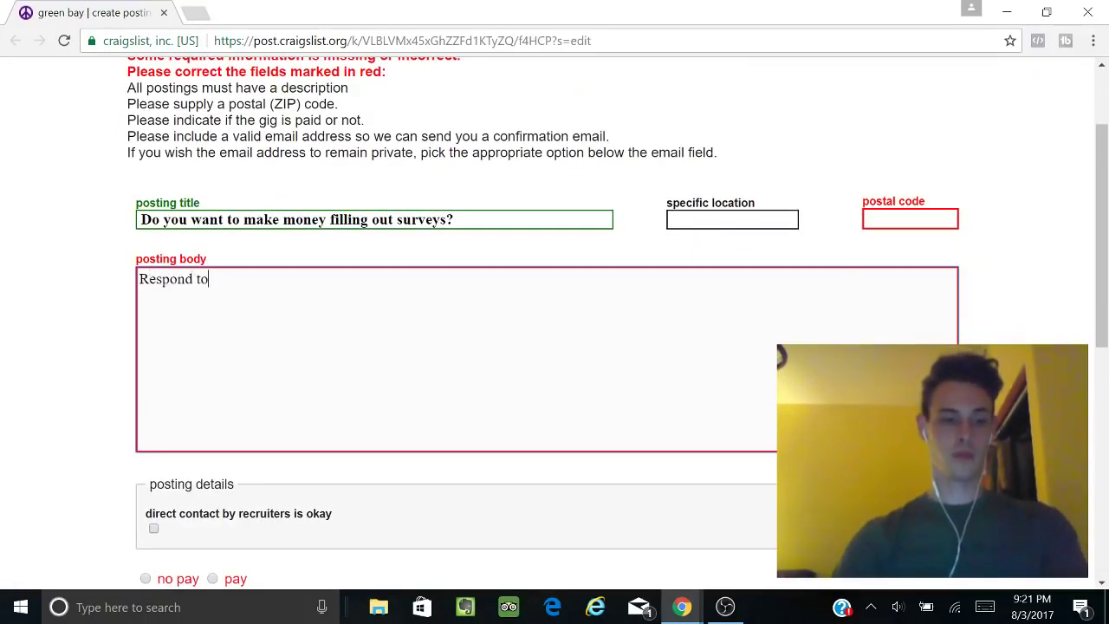
{"action": "type", "text": " this pos"}
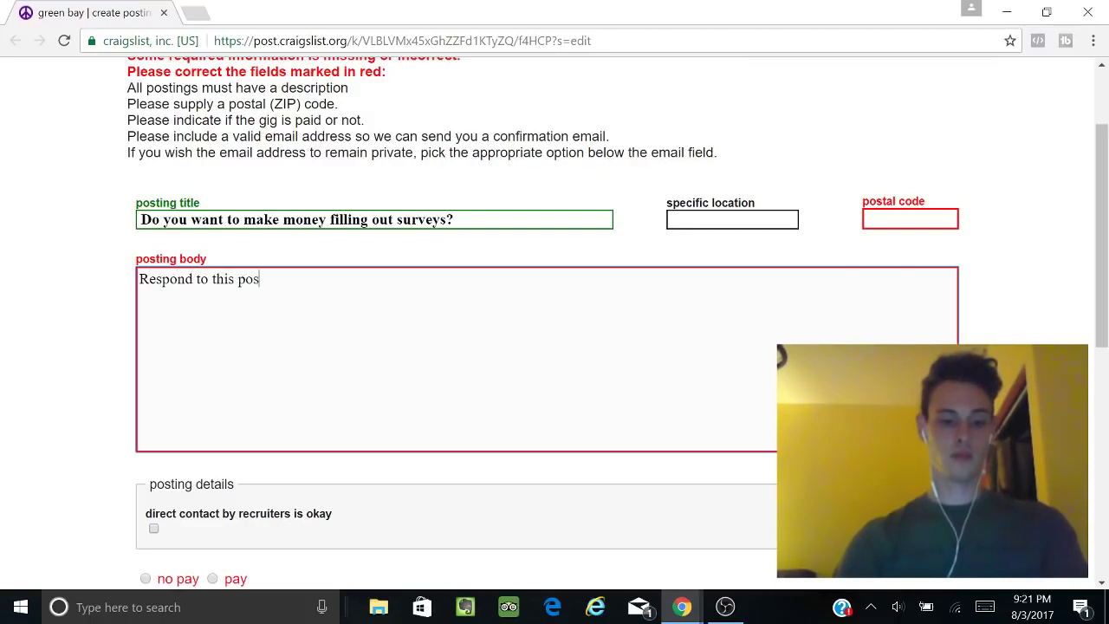
{"action": "type", "text": "t! "}
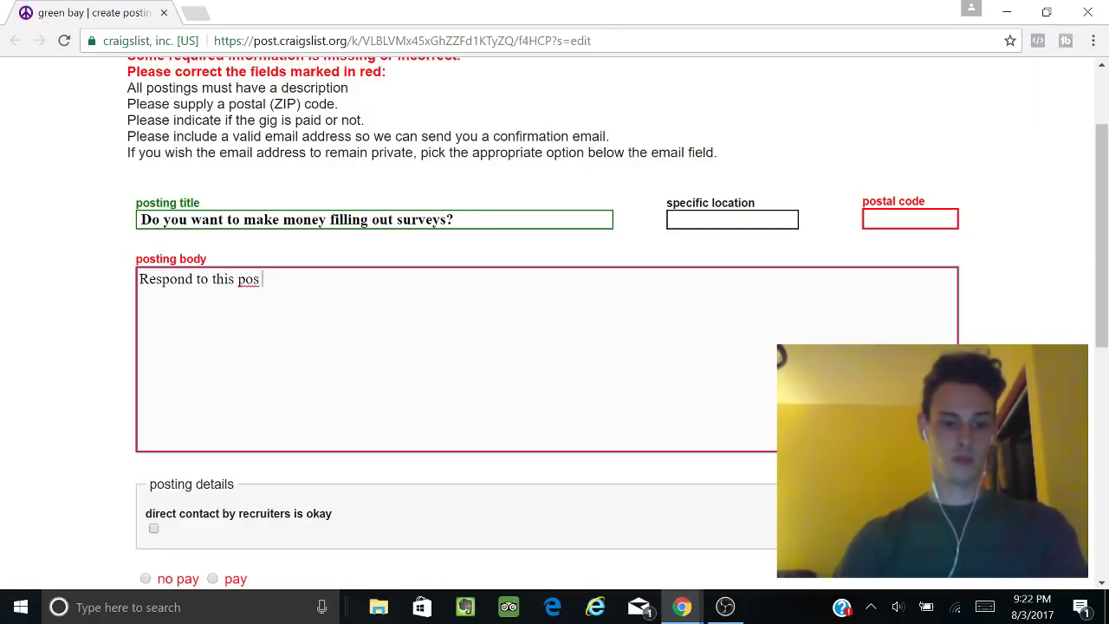
{"action": "type", "text": " to find out more!"}
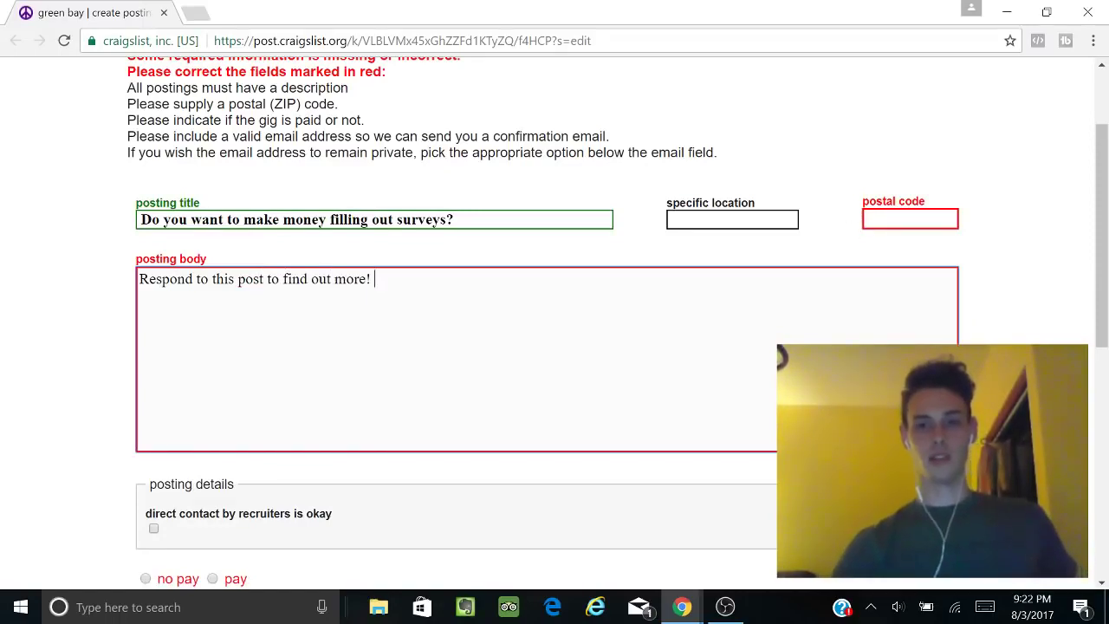
{"action": "left_click", "coordinate": [787, 243]}
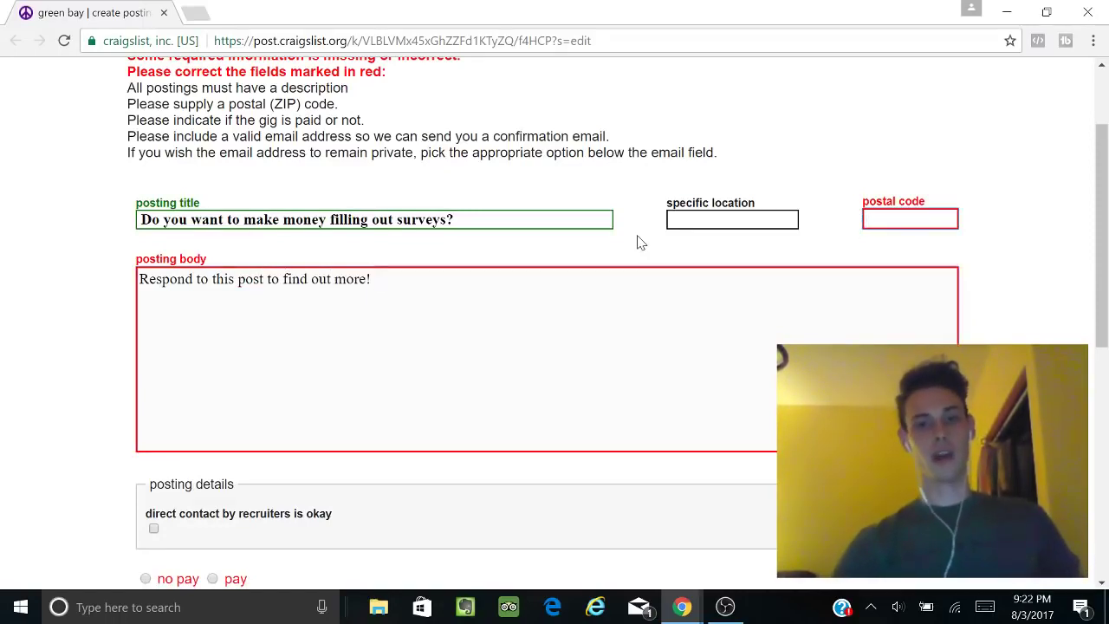
{"action": "scroll", "coordinate": [116, 333], "scroll_direction": "up", "scroll_amount": 2}
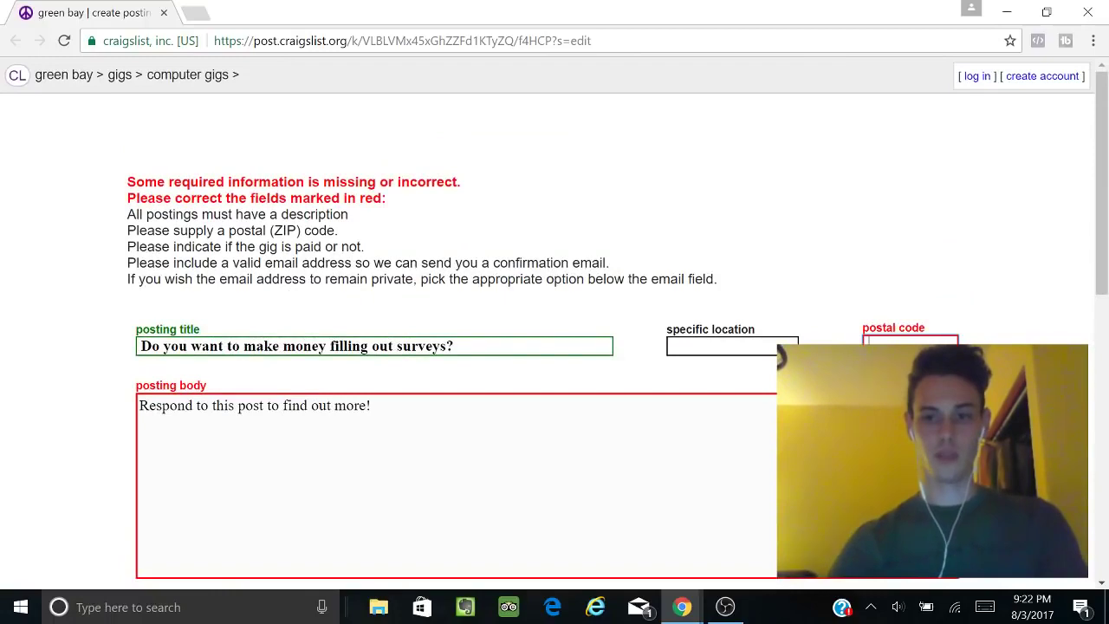
{"action": "left_click", "coordinate": [374, 406]}
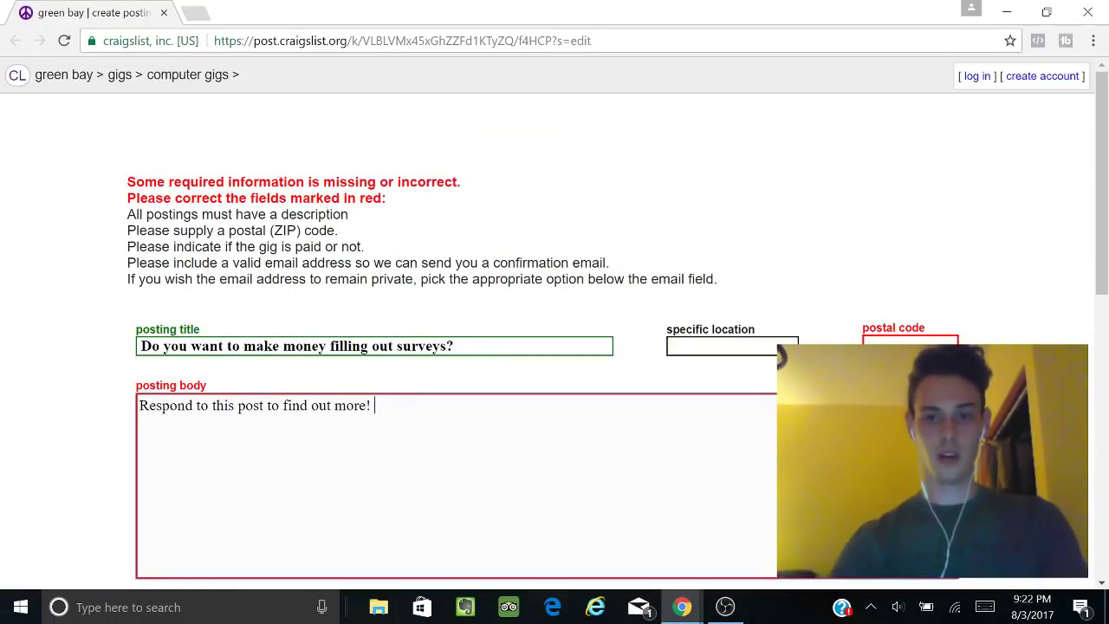
Step: Set the posting's contact info to 'show my real email address'
{"action": "scroll", "coordinate": [748, 425], "scroll_direction": "down", "scroll_amount": 5}
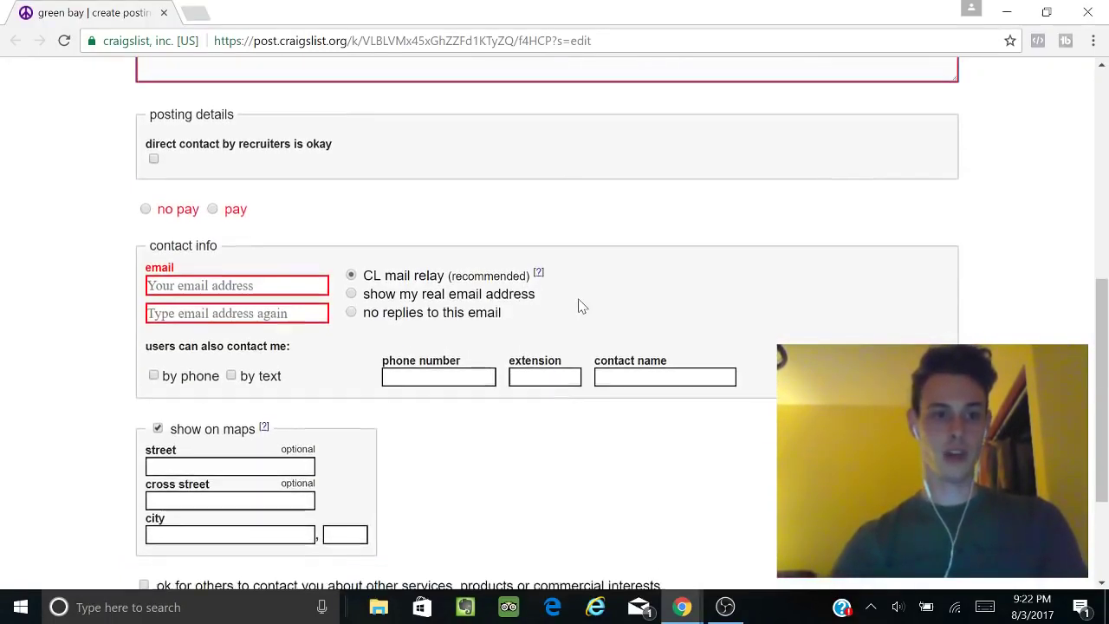
{"action": "scroll", "coordinate": [581, 306], "scroll_direction": "down", "scroll_amount": 1}
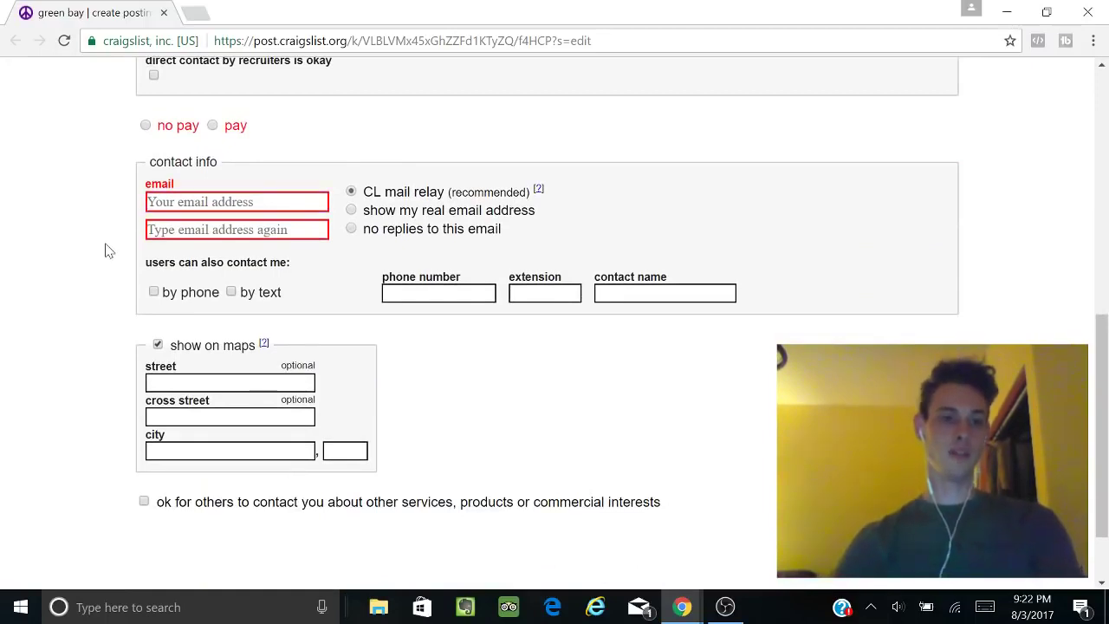
{"action": "scroll", "coordinate": [116, 254], "scroll_direction": "down", "scroll_amount": 1}
{"action": "scroll", "coordinate": [116, 255], "scroll_direction": "up", "scroll_amount": 1}
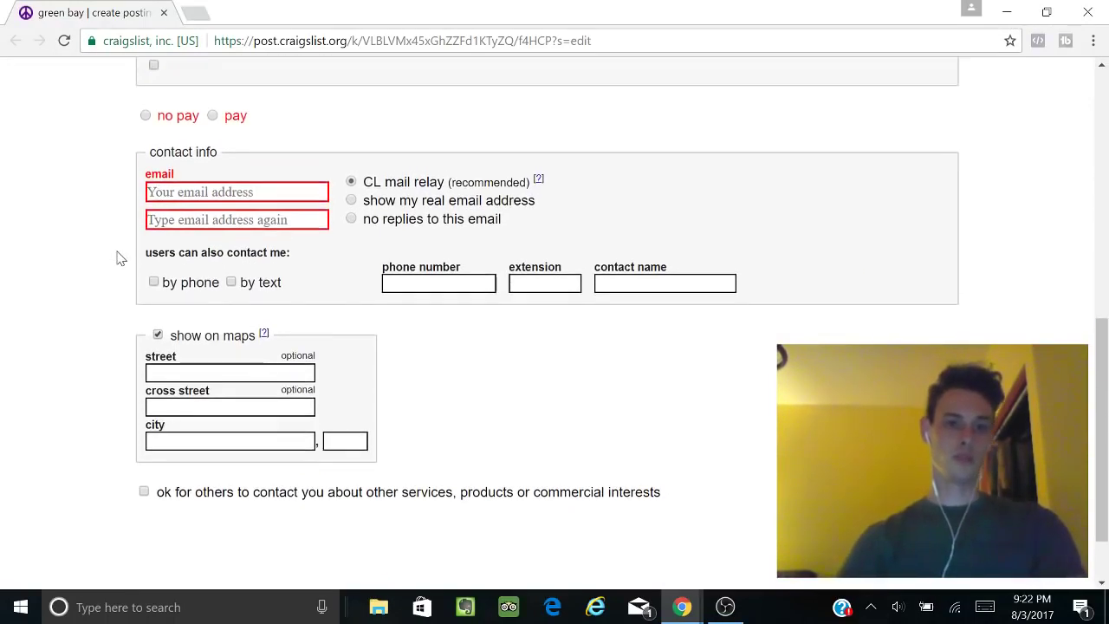
{"action": "left_click", "coordinate": [351, 199]}
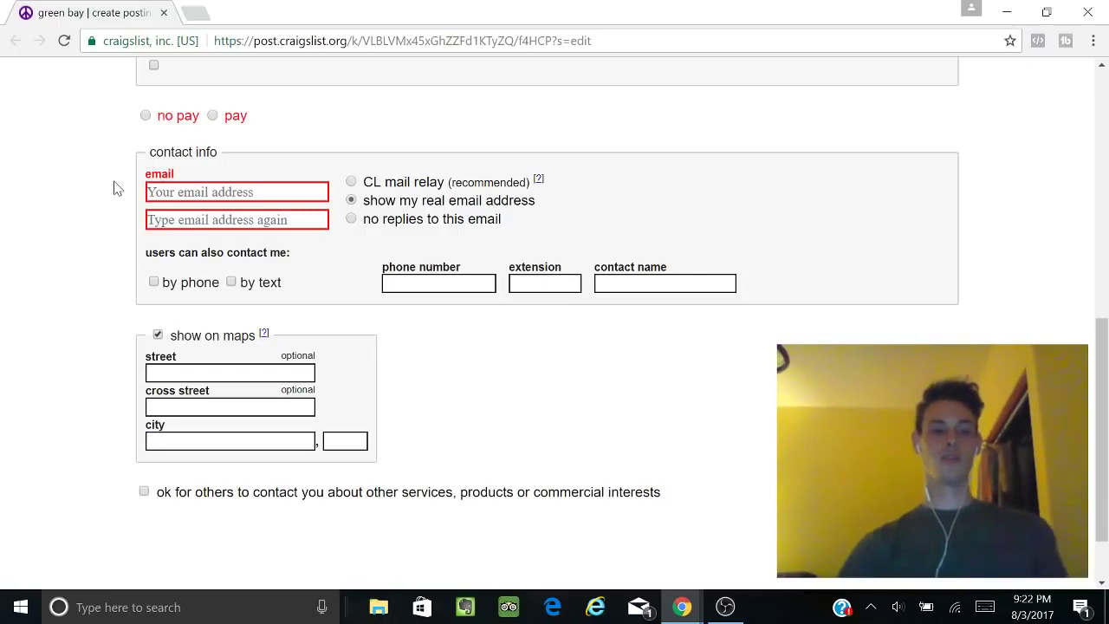
{"action": "scroll", "coordinate": [115, 187], "scroll_direction": "up", "scroll_amount": 10}
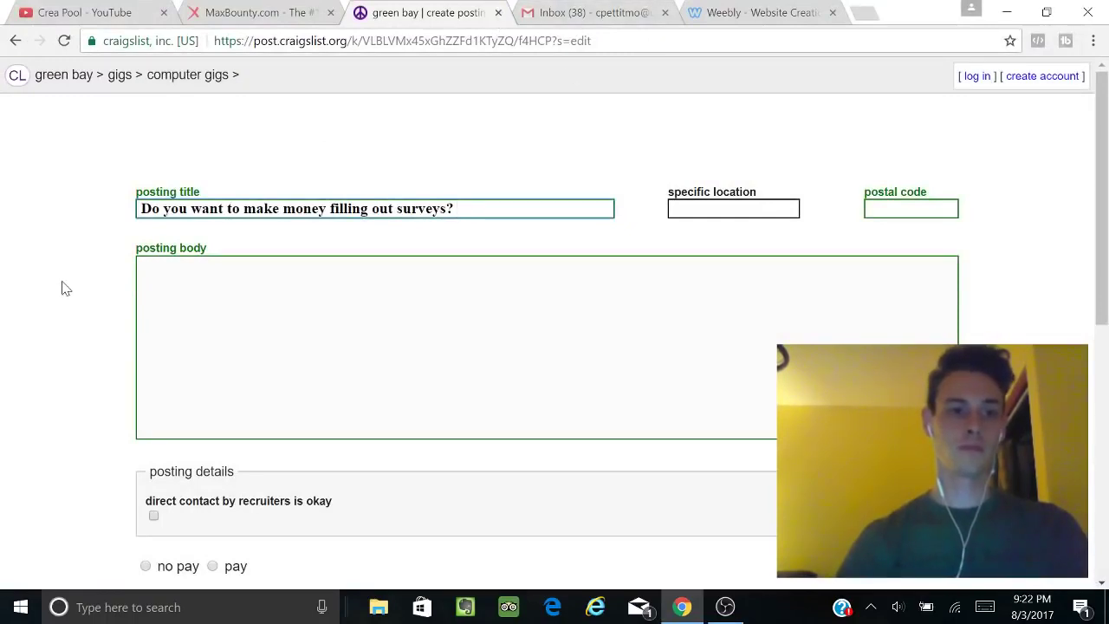
{"action": "key", "text": "Tab"}
{"action": "scroll", "coordinate": [89, 309], "scroll_direction": "down", "scroll_amount": 3}
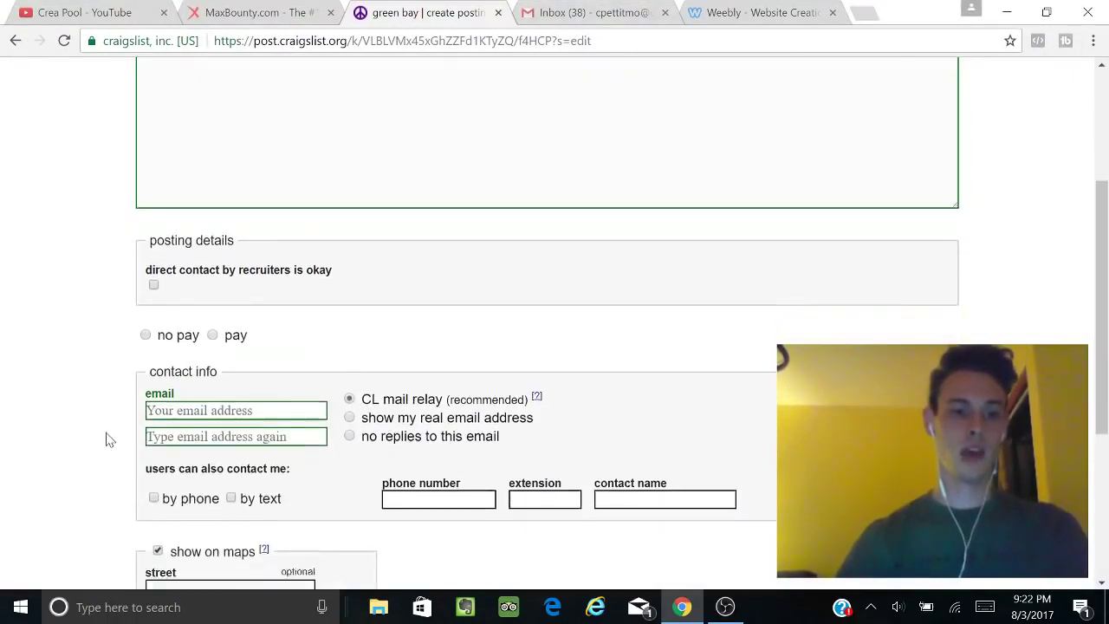
{"action": "scroll", "coordinate": [108, 440], "scroll_direction": "down", "scroll_amount": 3}
{"action": "scroll", "coordinate": [108, 439], "scroll_direction": "up", "scroll_amount": 6}
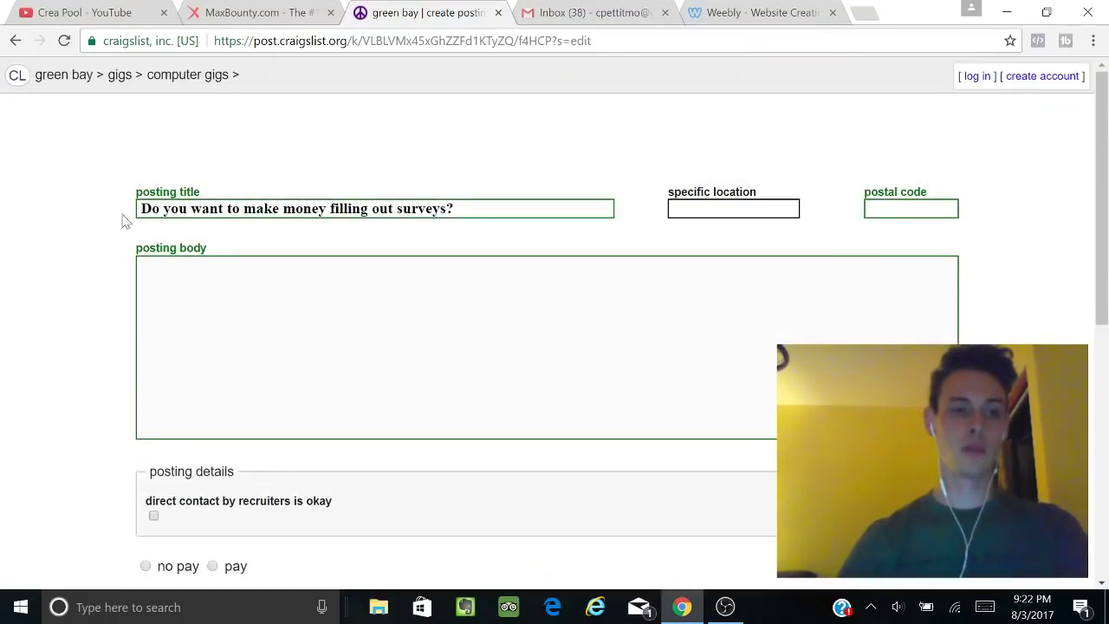
{"action": "scroll", "coordinate": [113, 440], "scroll_direction": "down", "scroll_amount": 7}
{"action": "scroll", "coordinate": [113, 440], "scroll_direction": "up", "scroll_amount": 7}
Step: Back in Weebly, close the Website Published notice
{"action": "left_click", "coordinate": [596, 12]}
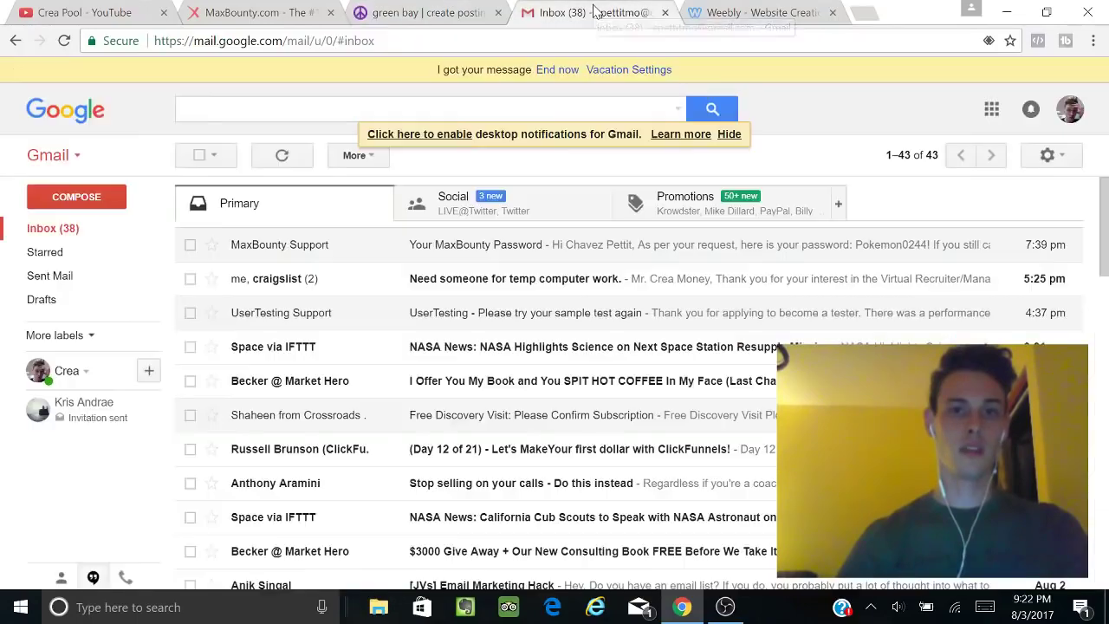
{"action": "scroll", "coordinate": [347, 245], "scroll_direction": "down", "scroll_amount": 3}
{"action": "scroll", "coordinate": [373, 252], "scroll_direction": "up", "scroll_amount": 3}
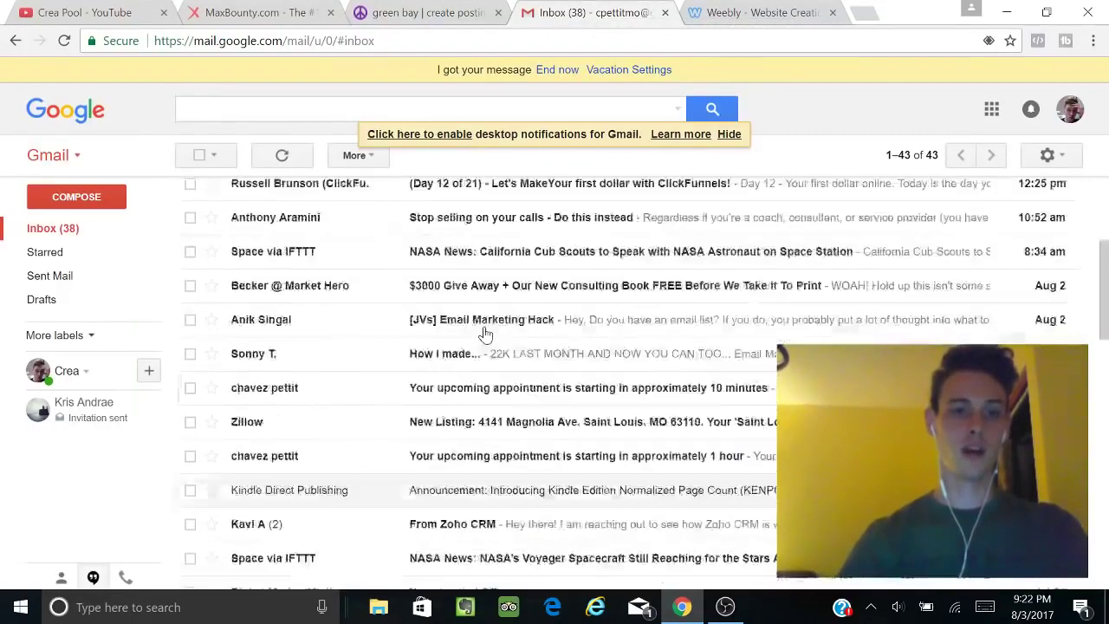
{"action": "left_click", "coordinate": [762, 12]}
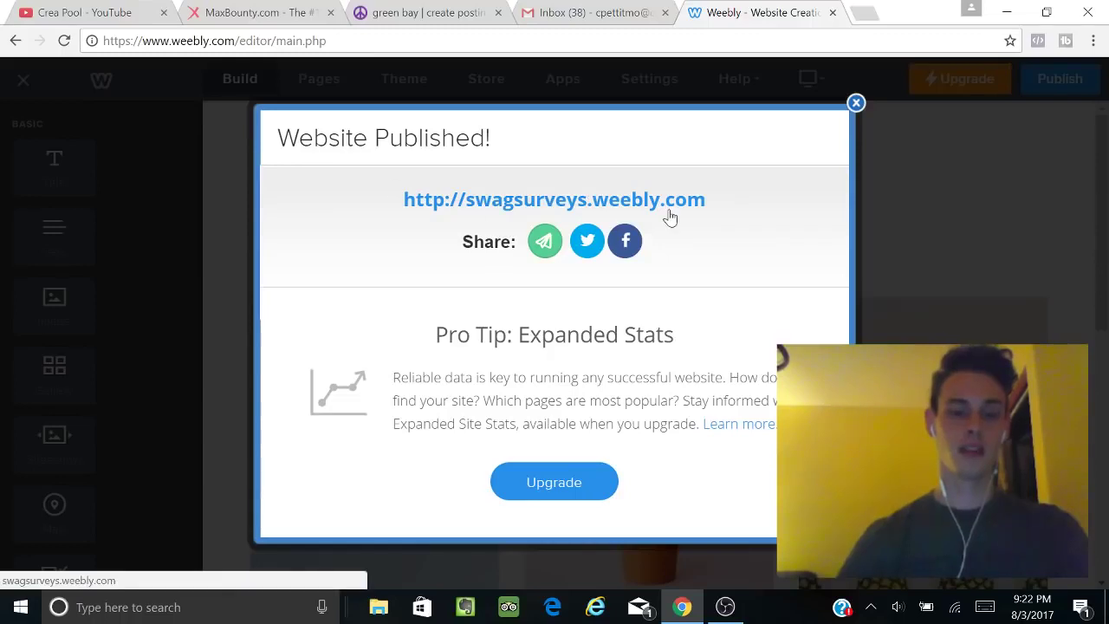
{"action": "left_click", "coordinate": [857, 103]}
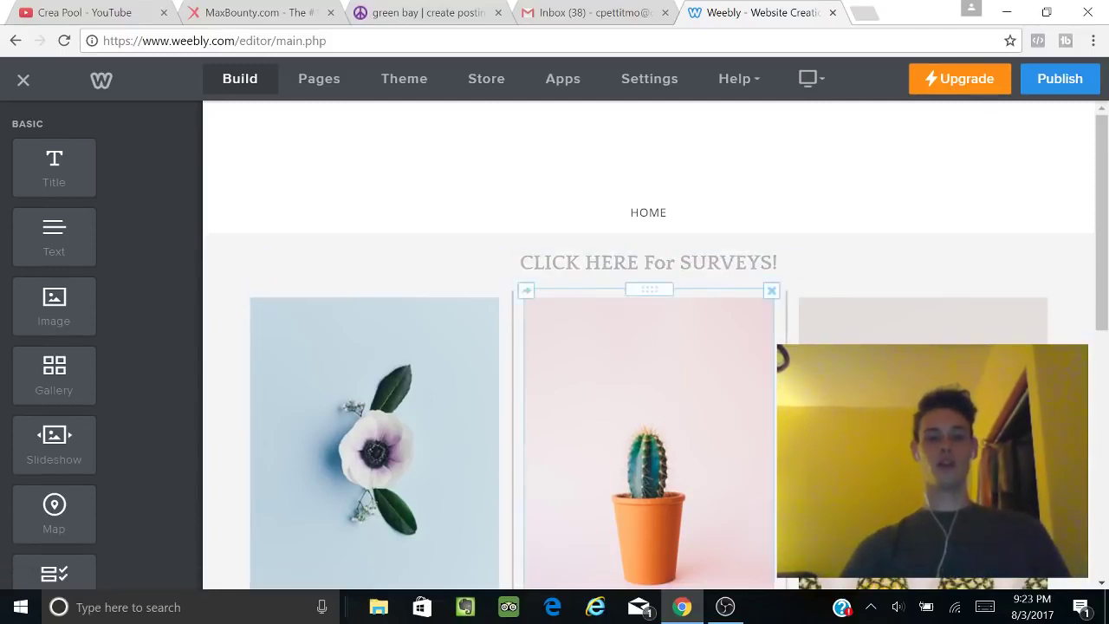
Step: Select 'For SURVEYS!' in the 'CLICK HERE For SURVEYS!' heading, then leave text editing
{"action": "scroll", "coordinate": [867, 312], "scroll_direction": "down", "scroll_amount": 4}
{"action": "scroll", "coordinate": [531, 217], "scroll_direction": "up", "scroll_amount": 4}
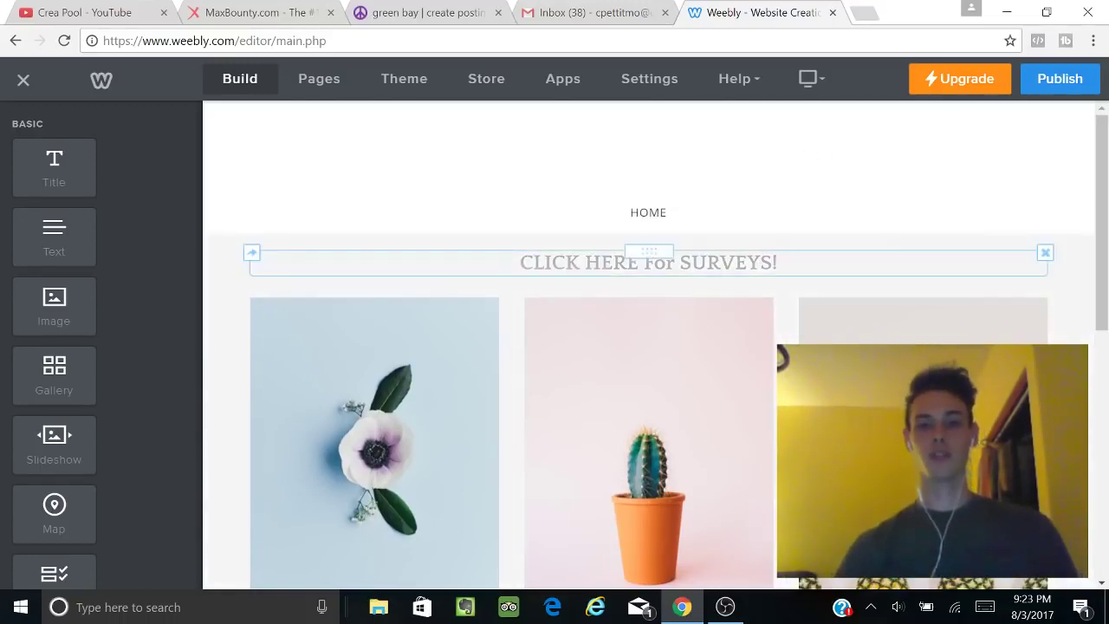
{"action": "left_click", "coordinate": [641, 263]}
{"action": "left_click_drag", "start_coordinate": [777, 262], "coordinate": [646, 263]}
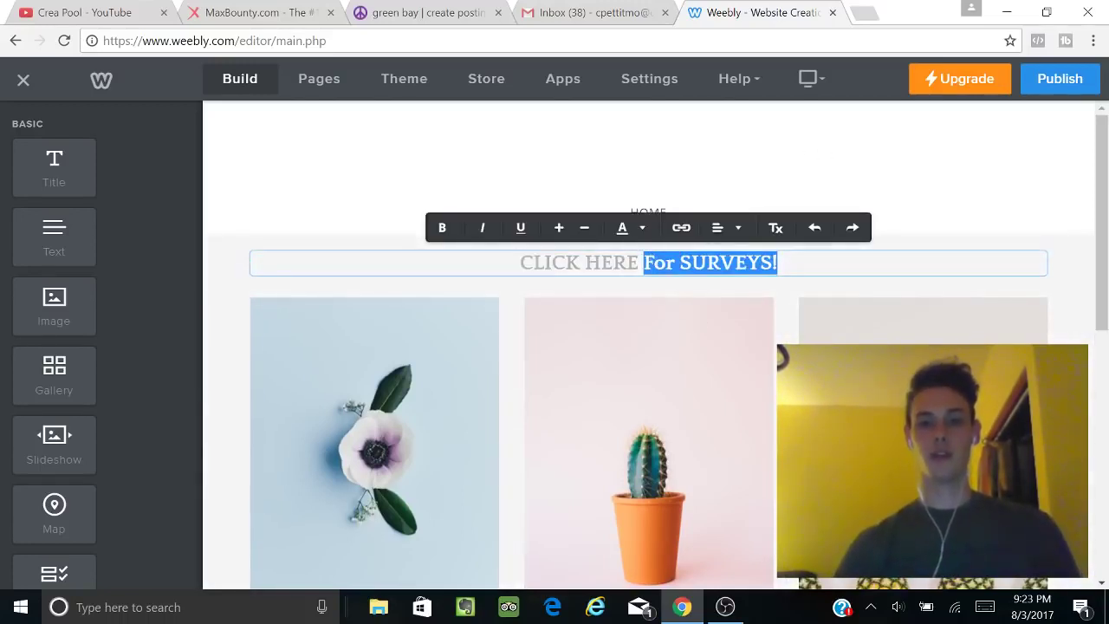
{"action": "left_click", "coordinate": [973, 179]}
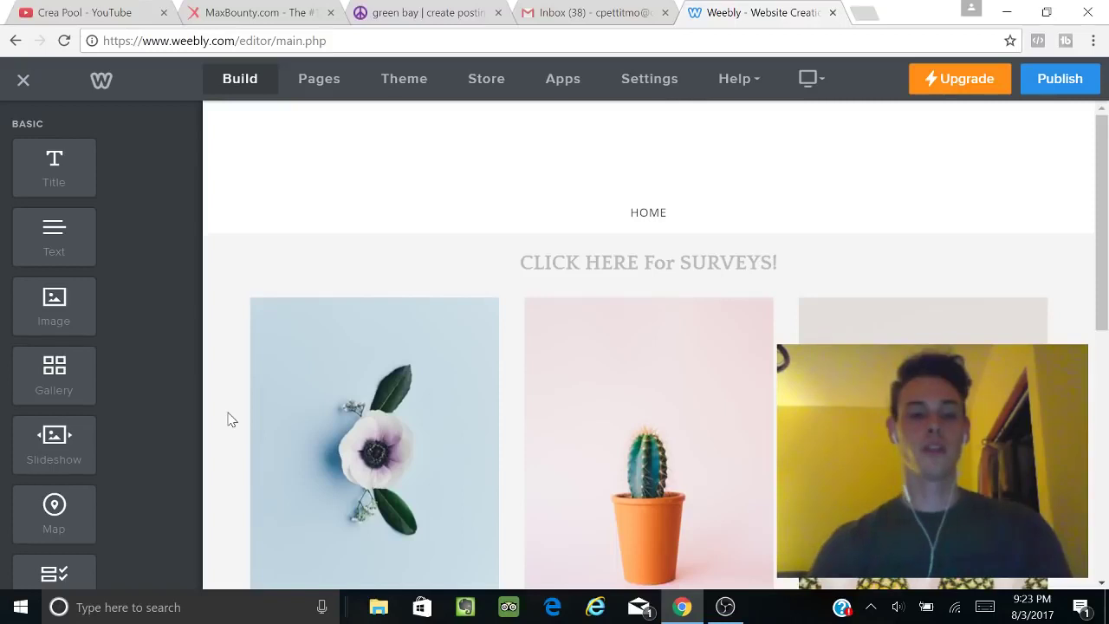
{"action": "scroll", "coordinate": [232, 421], "scroll_direction": "down", "scroll_amount": 5}
{"action": "scroll", "coordinate": [231, 421], "scroll_direction": "up", "scroll_amount": 5}
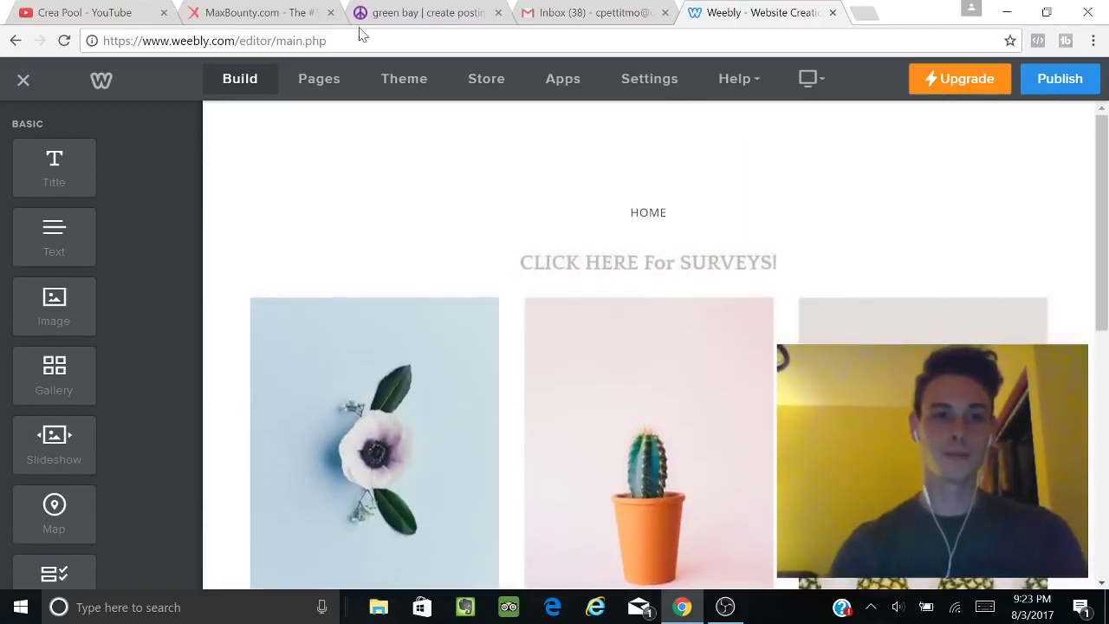
Step: Return to the top of MaxBounty's SwagBucks Surveys - Multi Geo campaign page, then bring OBS forward
{"action": "left_click", "coordinate": [284, 20]}
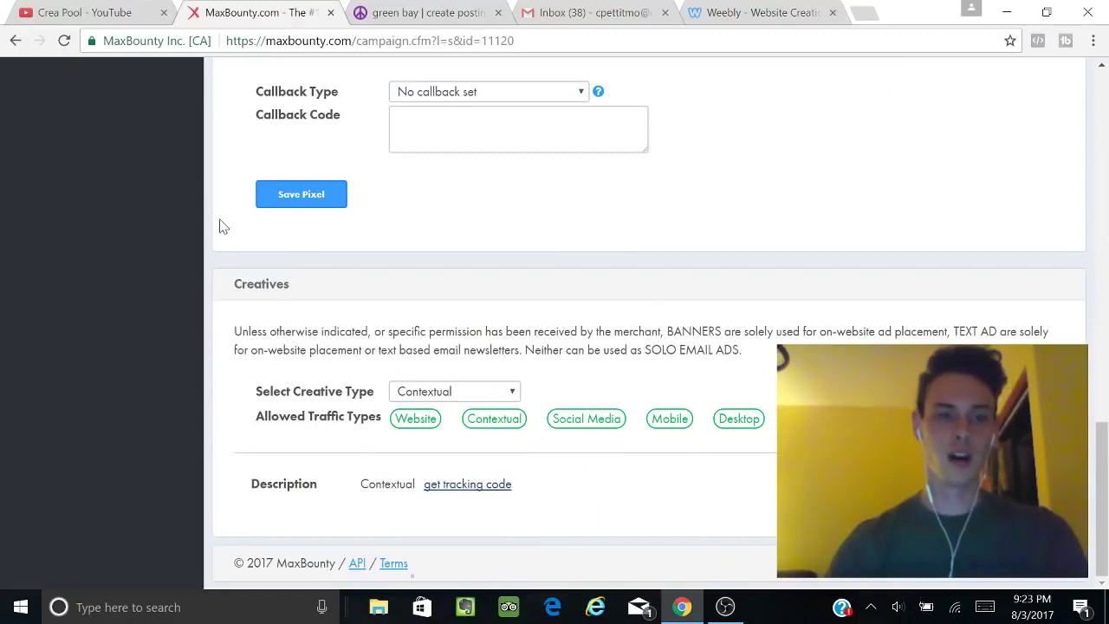
{"action": "scroll", "coordinate": [221, 226], "scroll_direction": "up", "scroll_amount": 10}
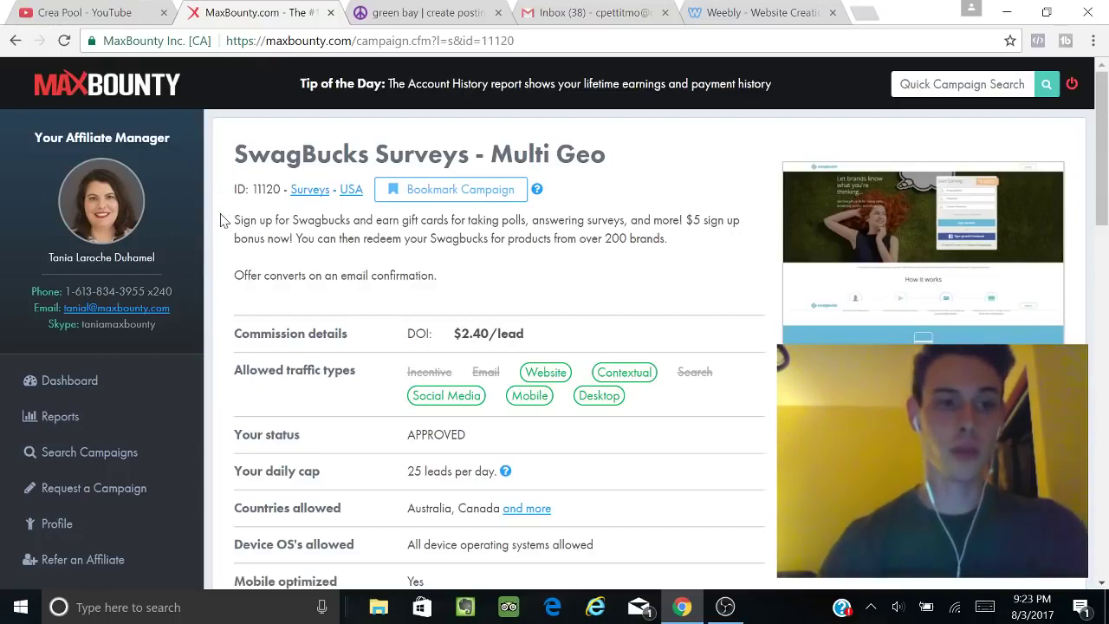
{"action": "scroll", "coordinate": [222, 240], "scroll_direction": "down", "scroll_amount": 4}
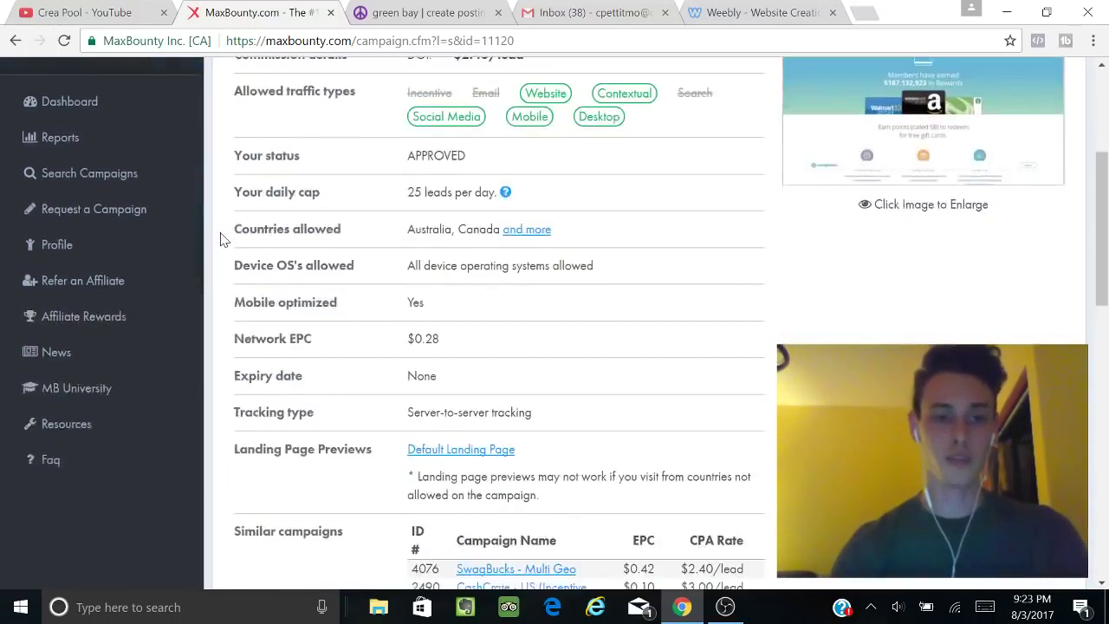
{"action": "scroll", "coordinate": [222, 239], "scroll_direction": "up", "scroll_amount": 4}
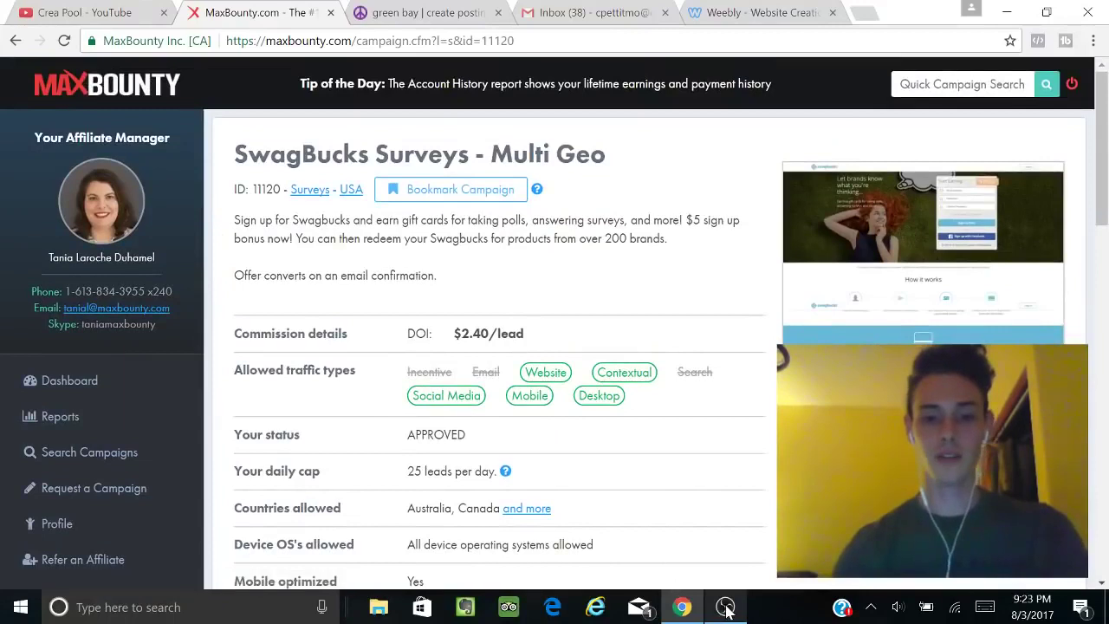
{"action": "left_click", "coordinate": [727, 608]}
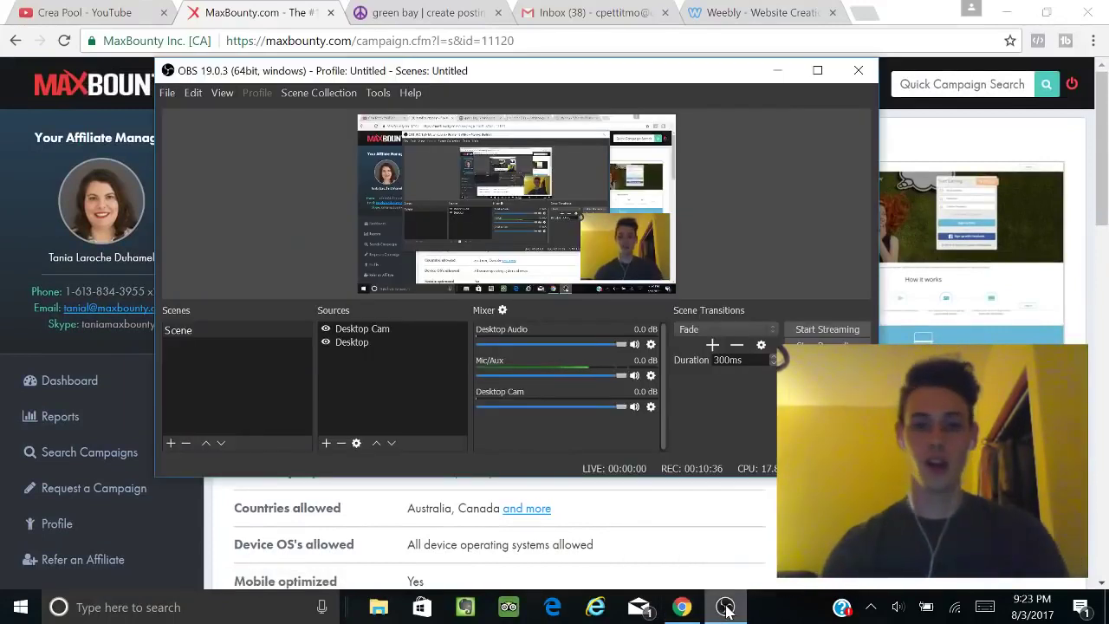